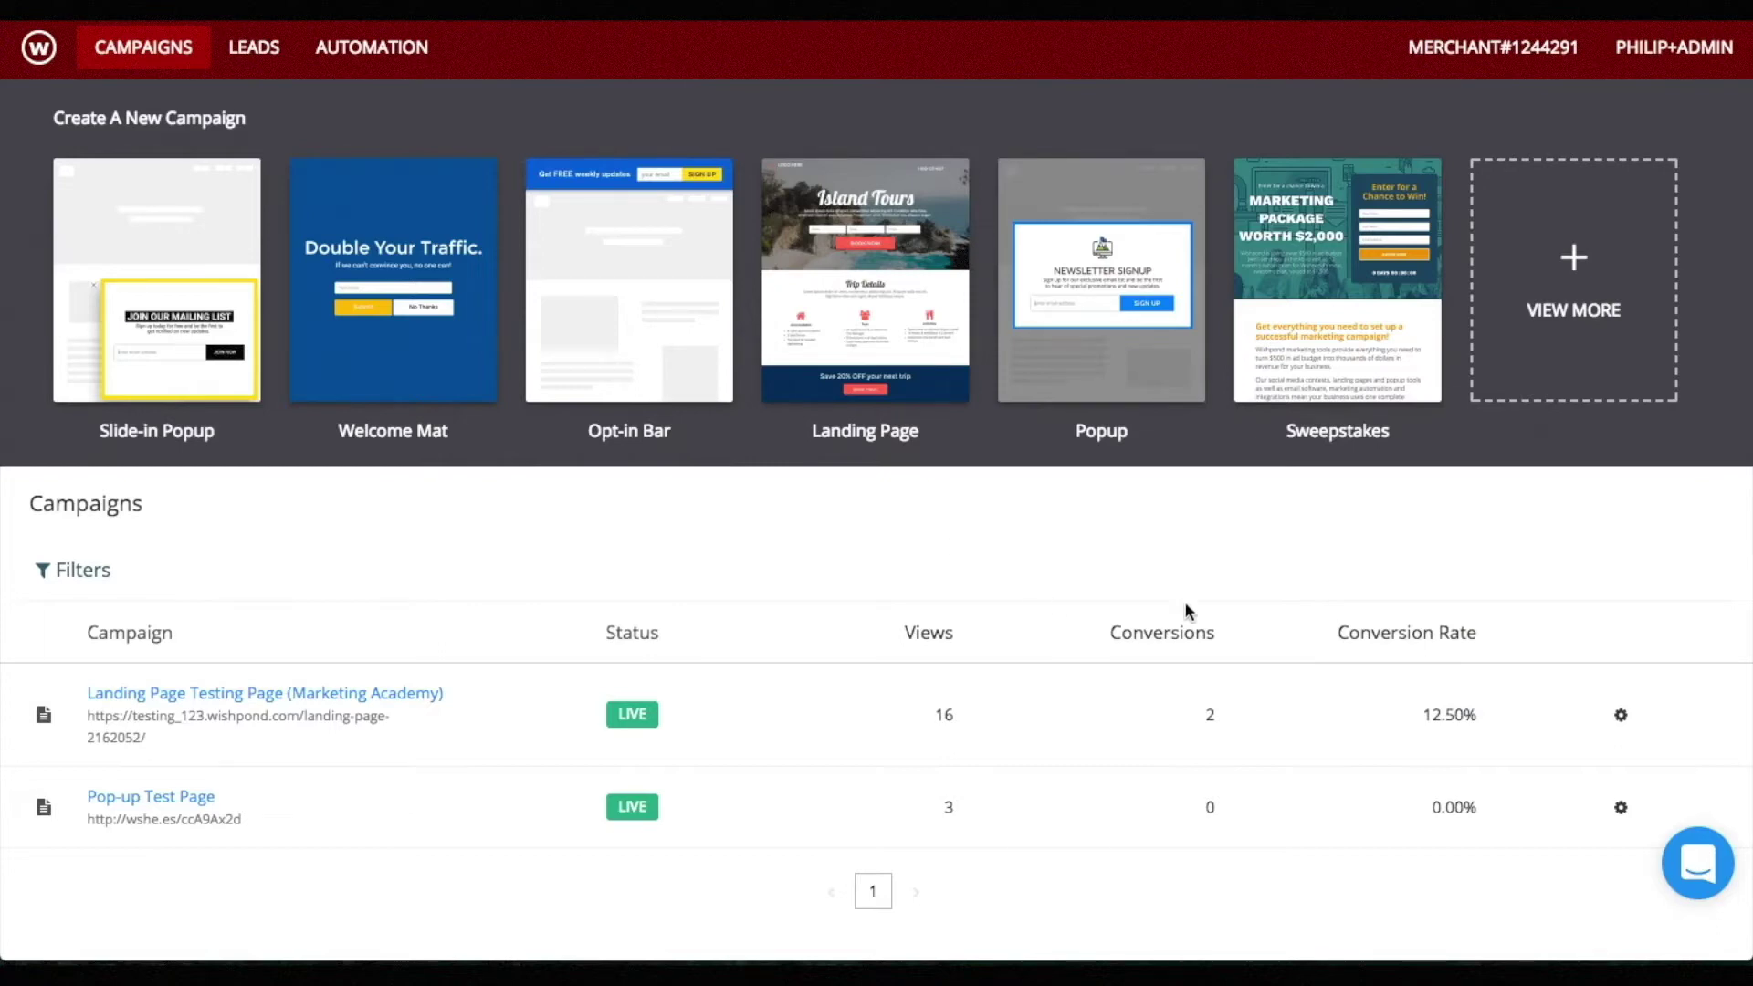
Step: Pick Popup as the campaign type, preview the second template and browse the template grid
left_click(1541, 356)
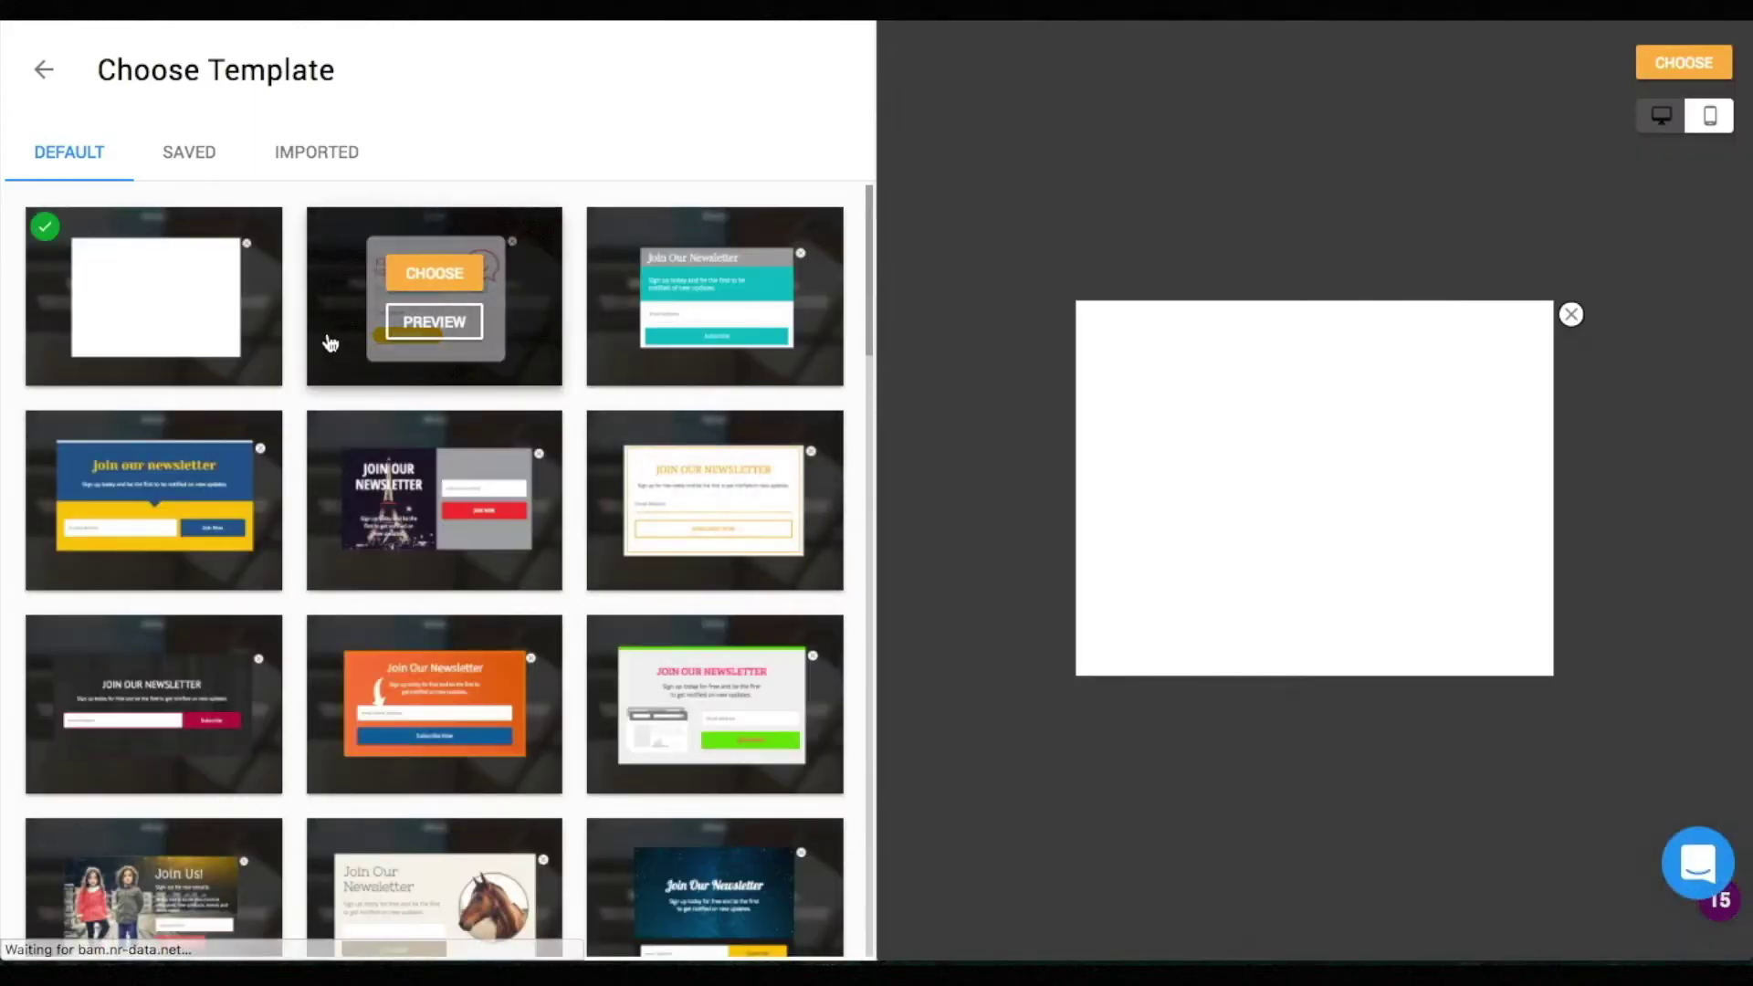
left_click(440, 330)
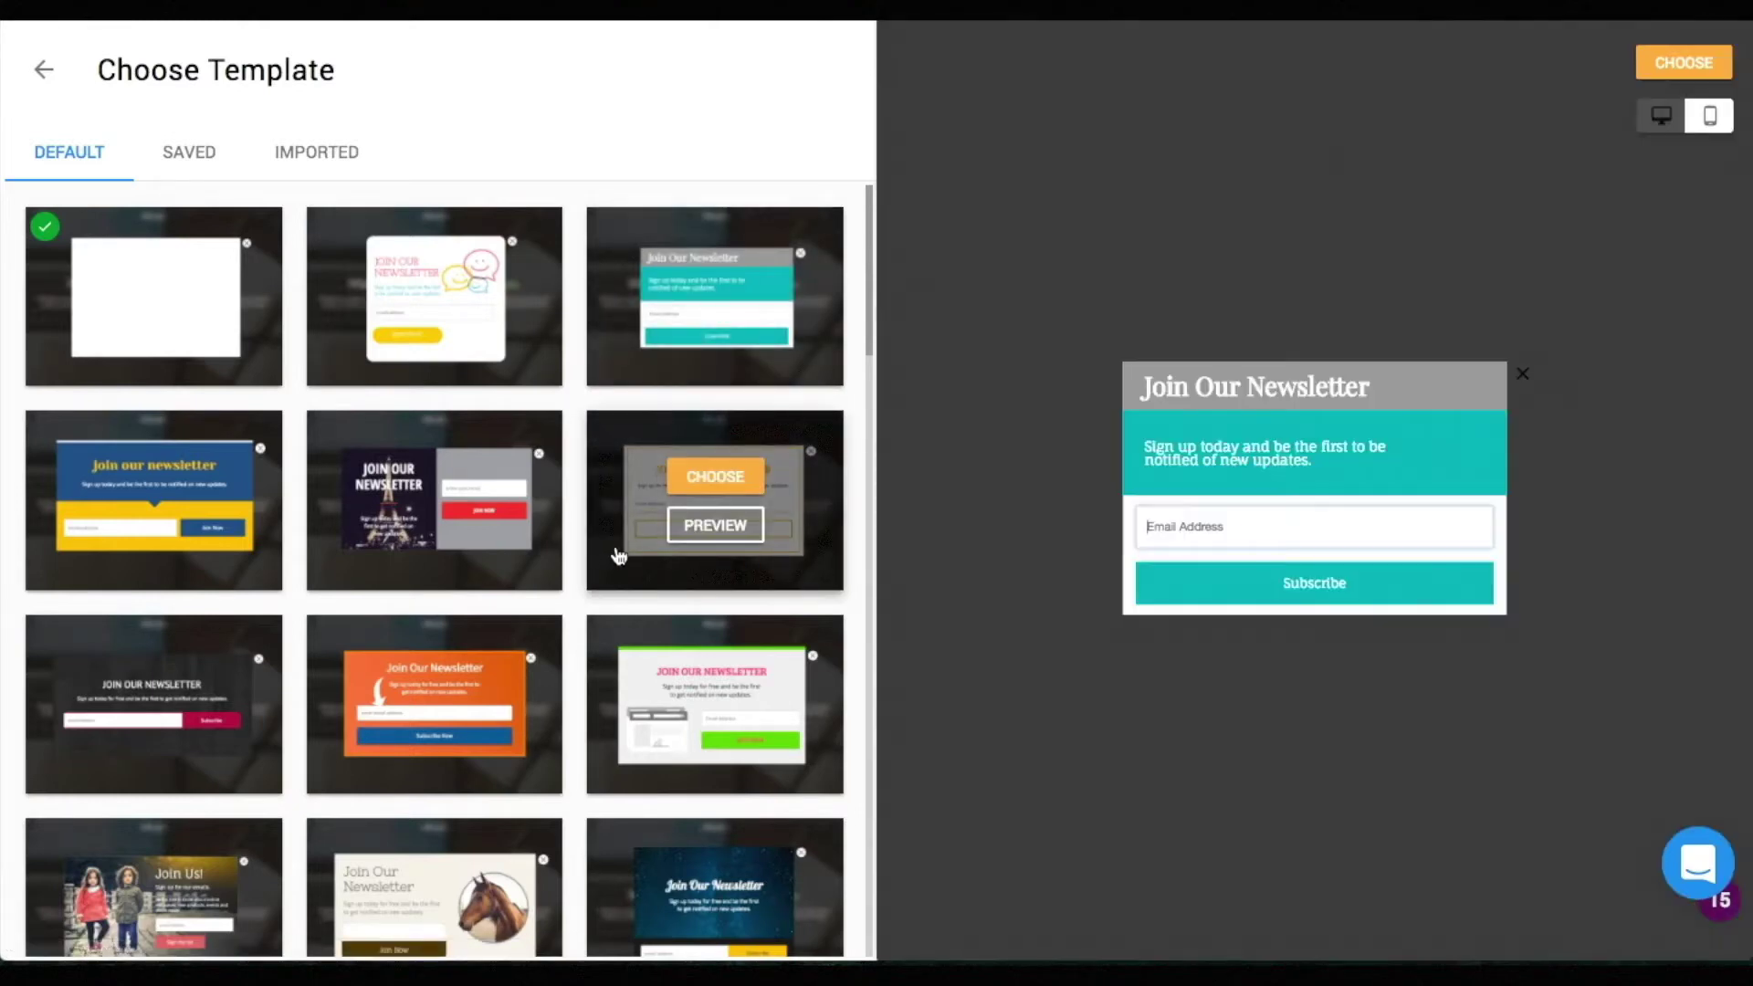
scroll(712, 675, "down", 2)
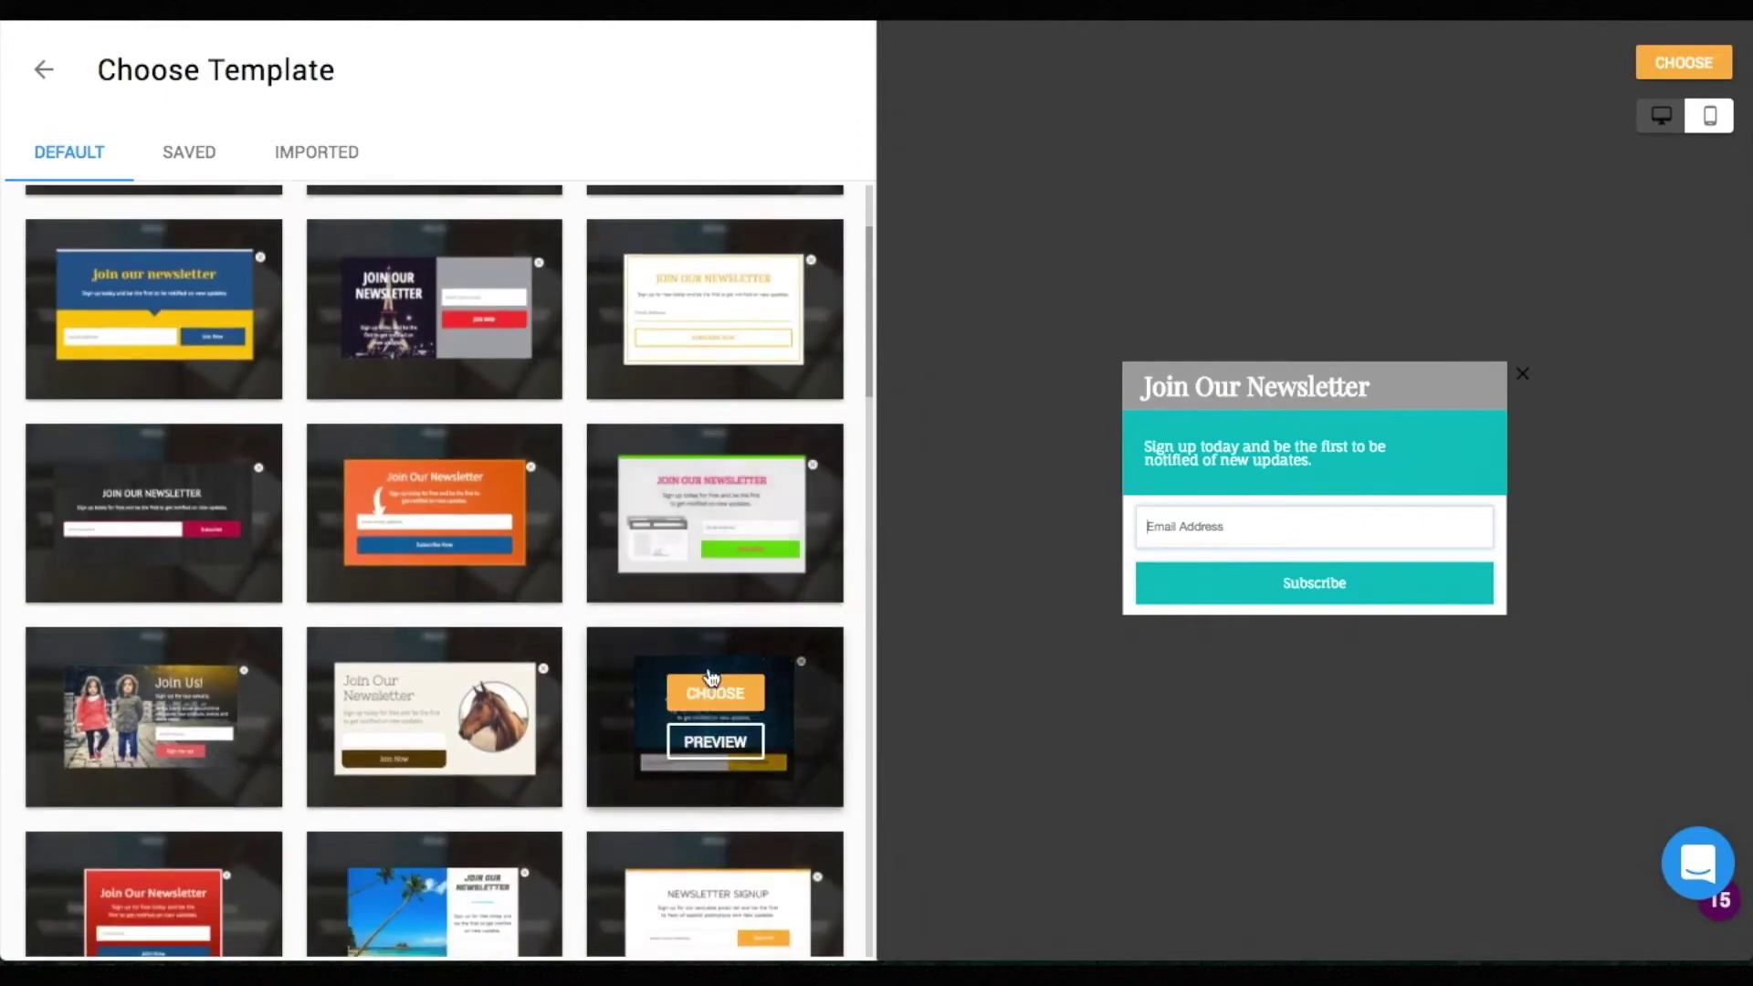
Step: Create a popup named 'test' from the Newsletter Signup template and dismiss the notice
left_click(725, 900)
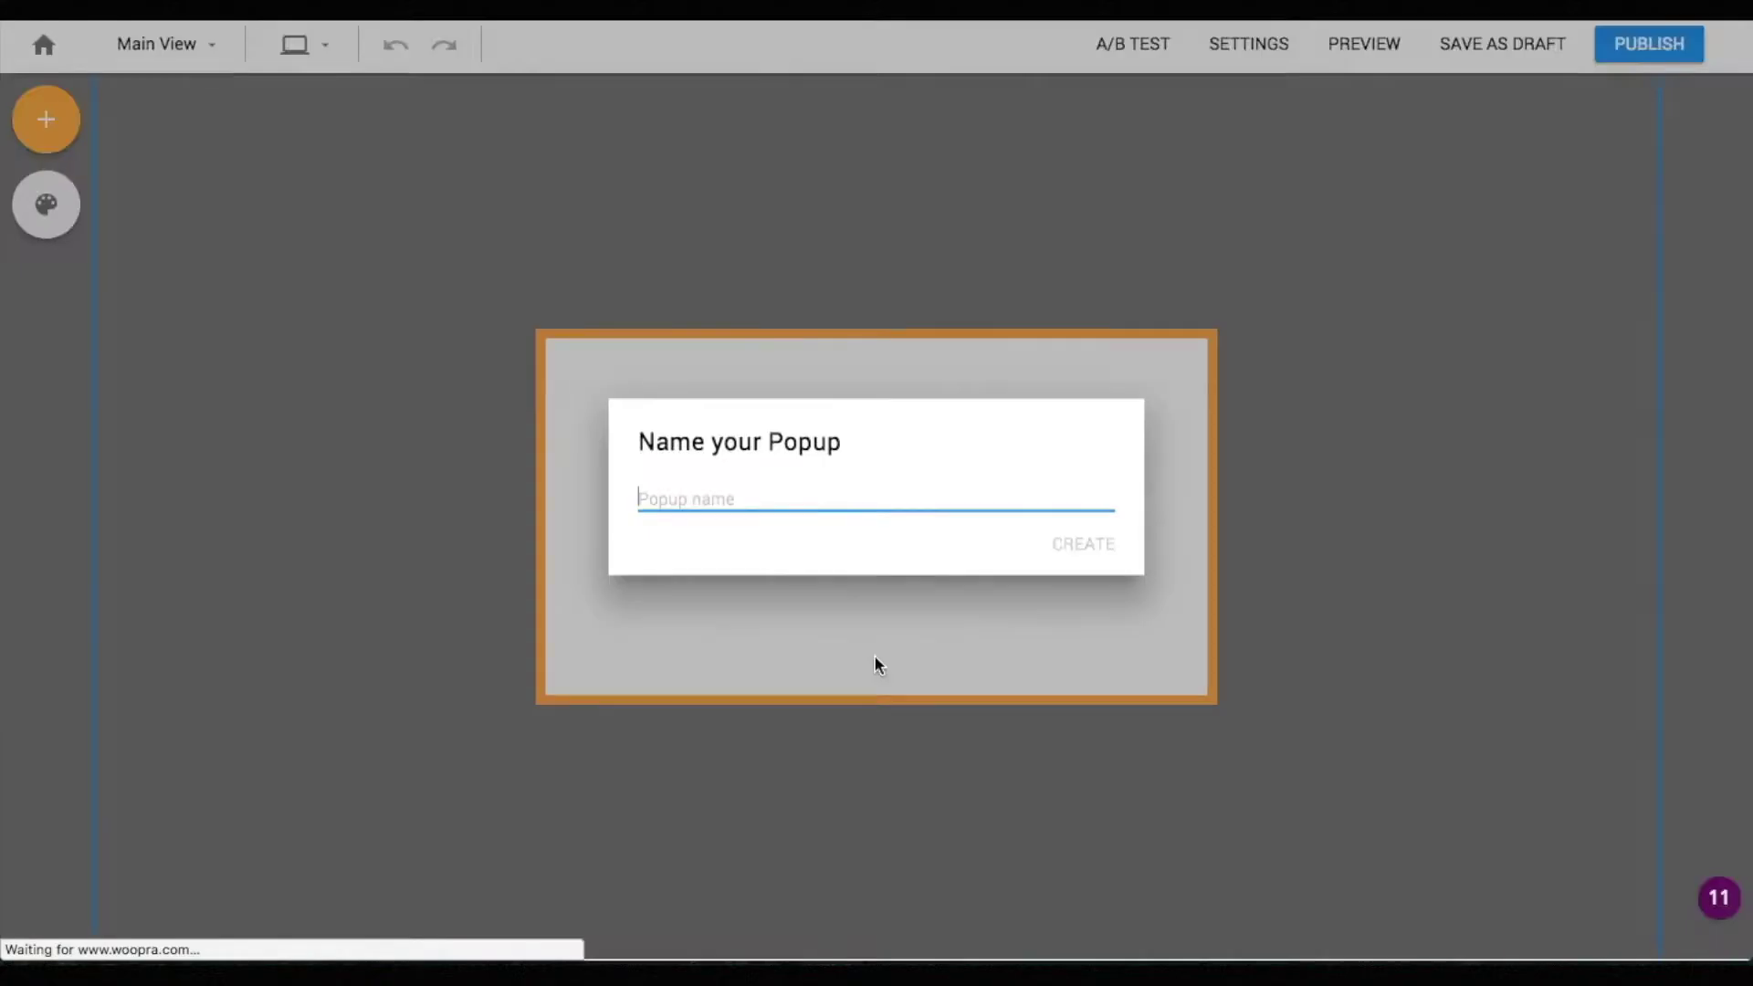
type("test")
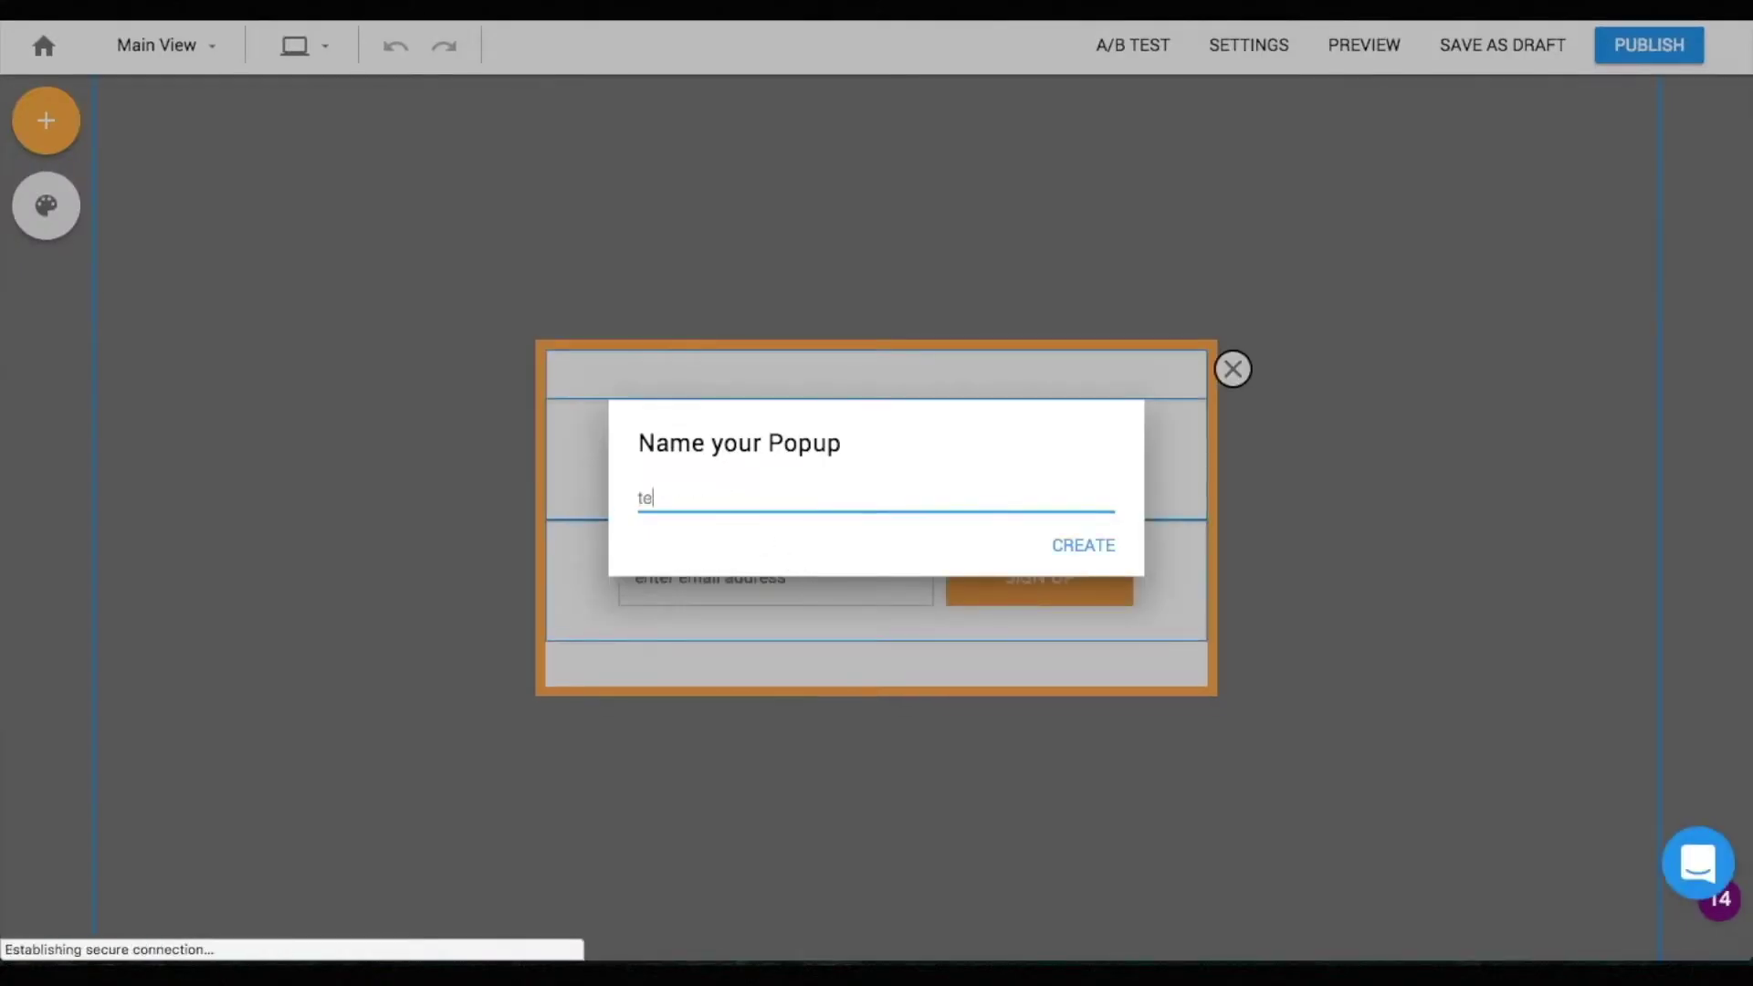
left_click(1088, 551)
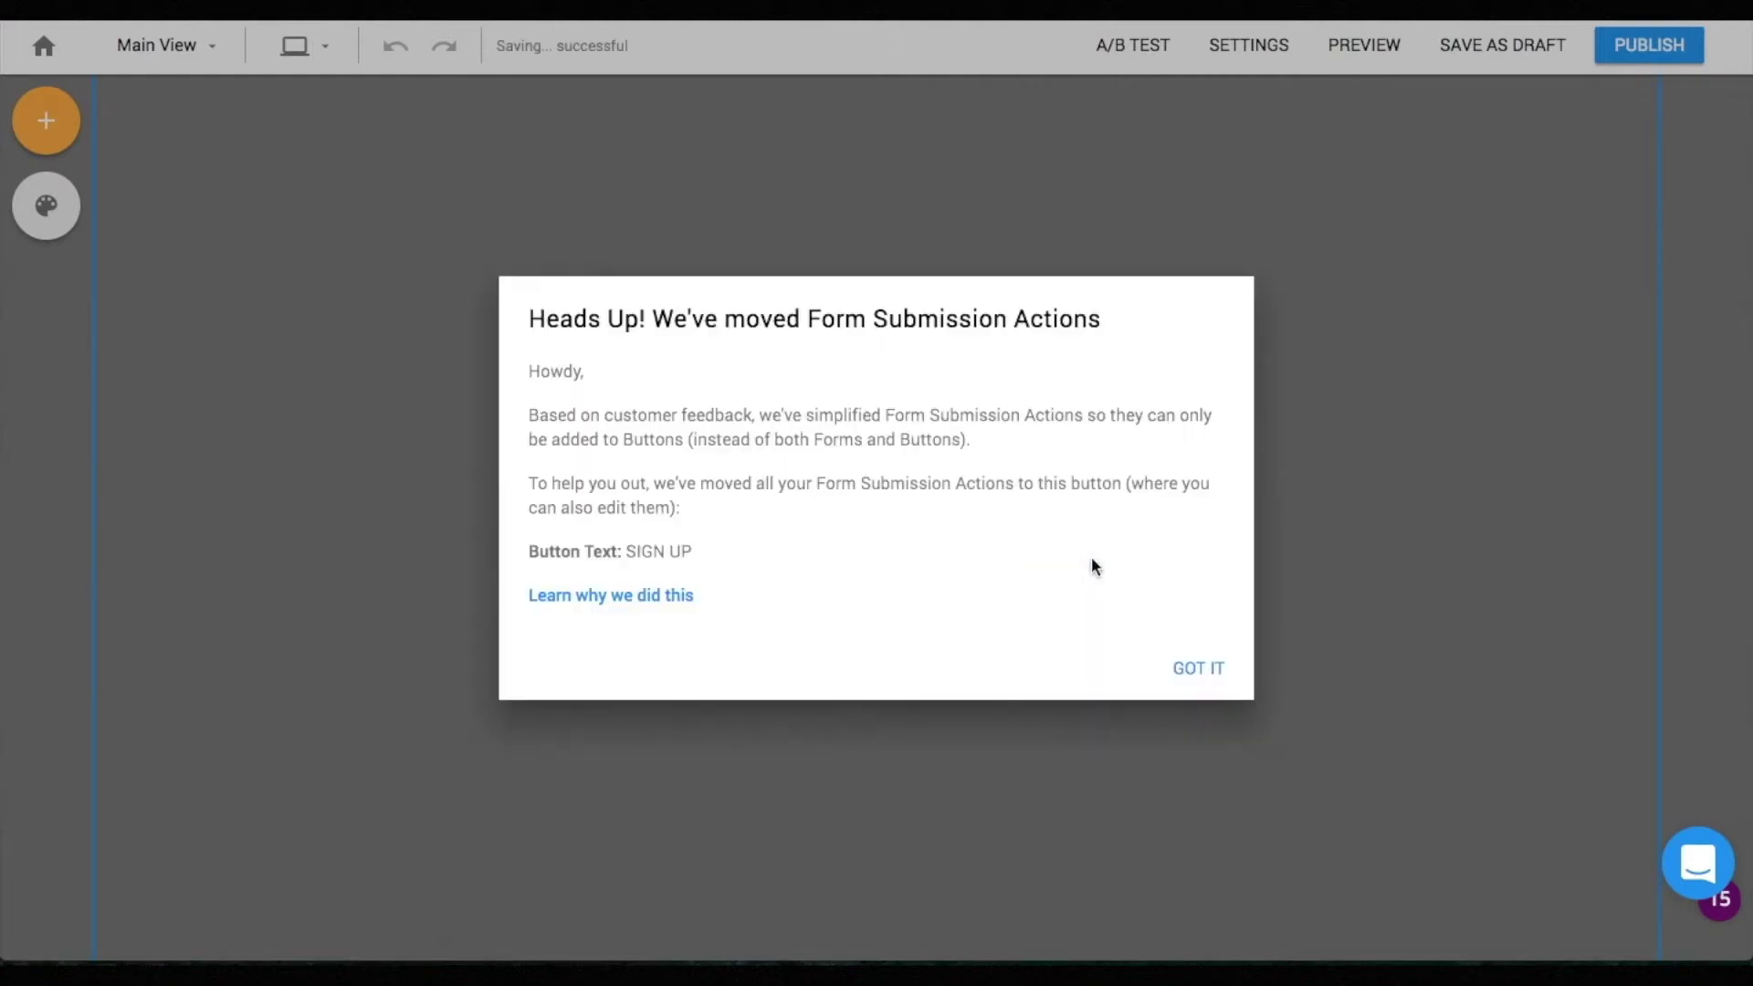
left_click(1198, 671)
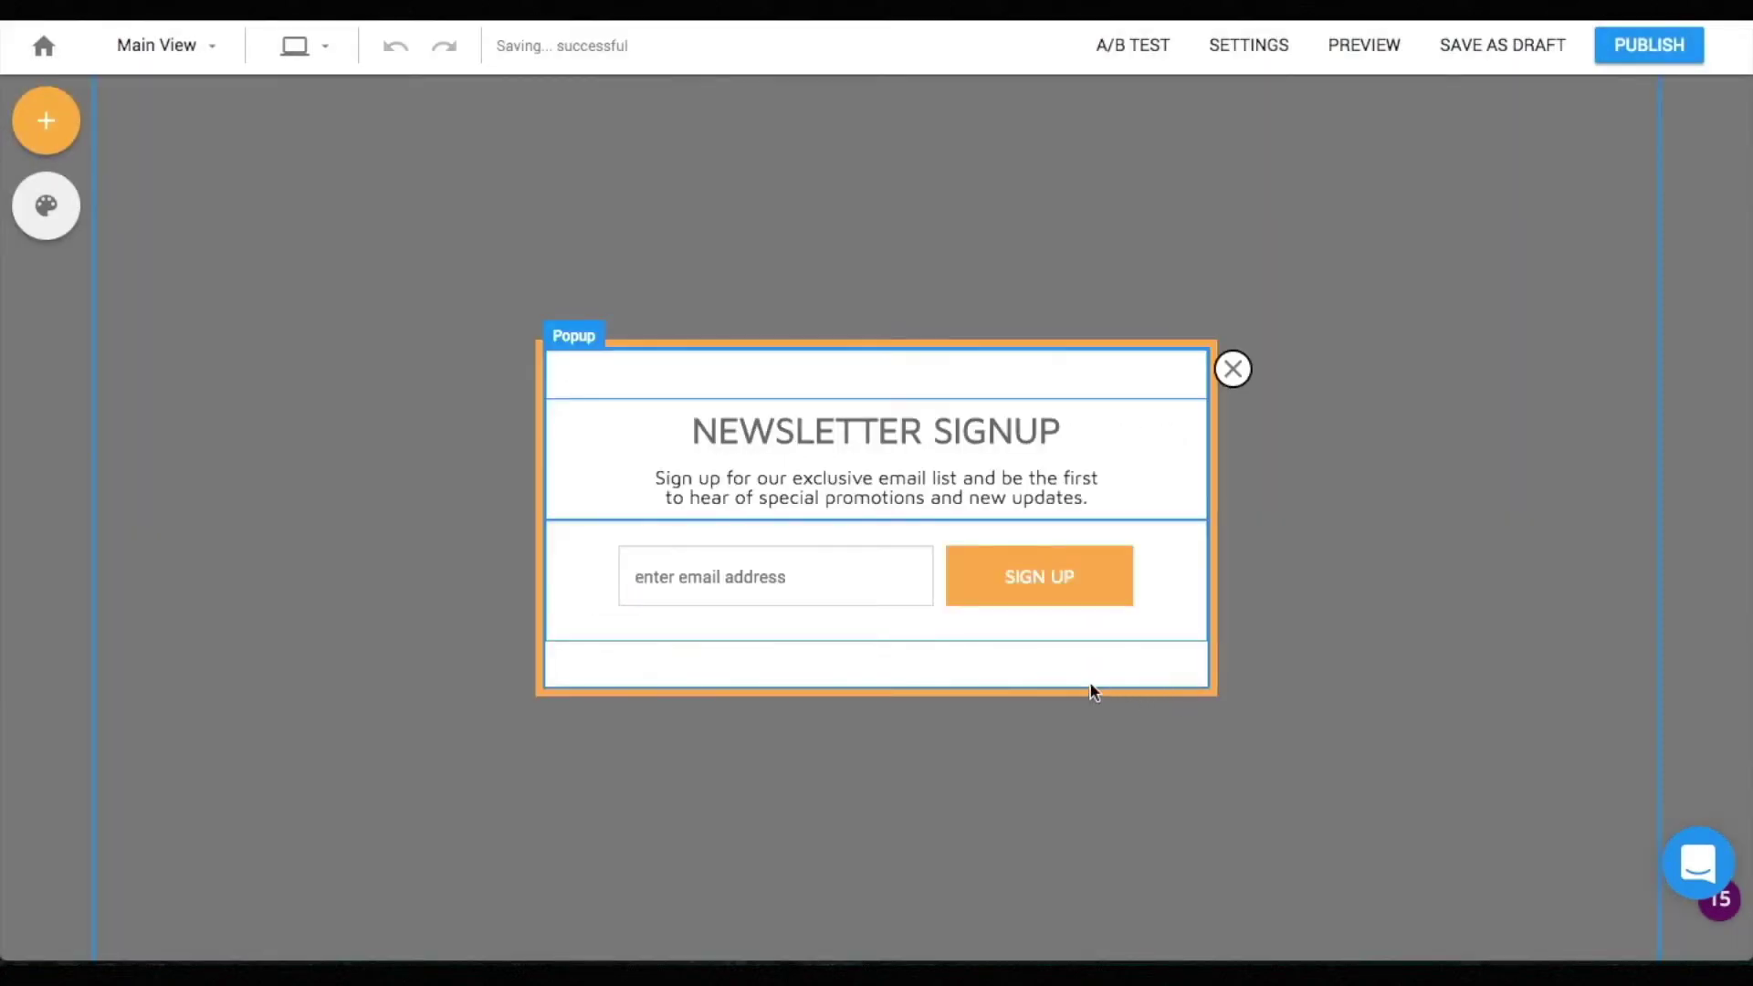
Step: Open the NEWSLETTER SIGNUP heading for editing and leave its text unchanged
left_click(896, 581)
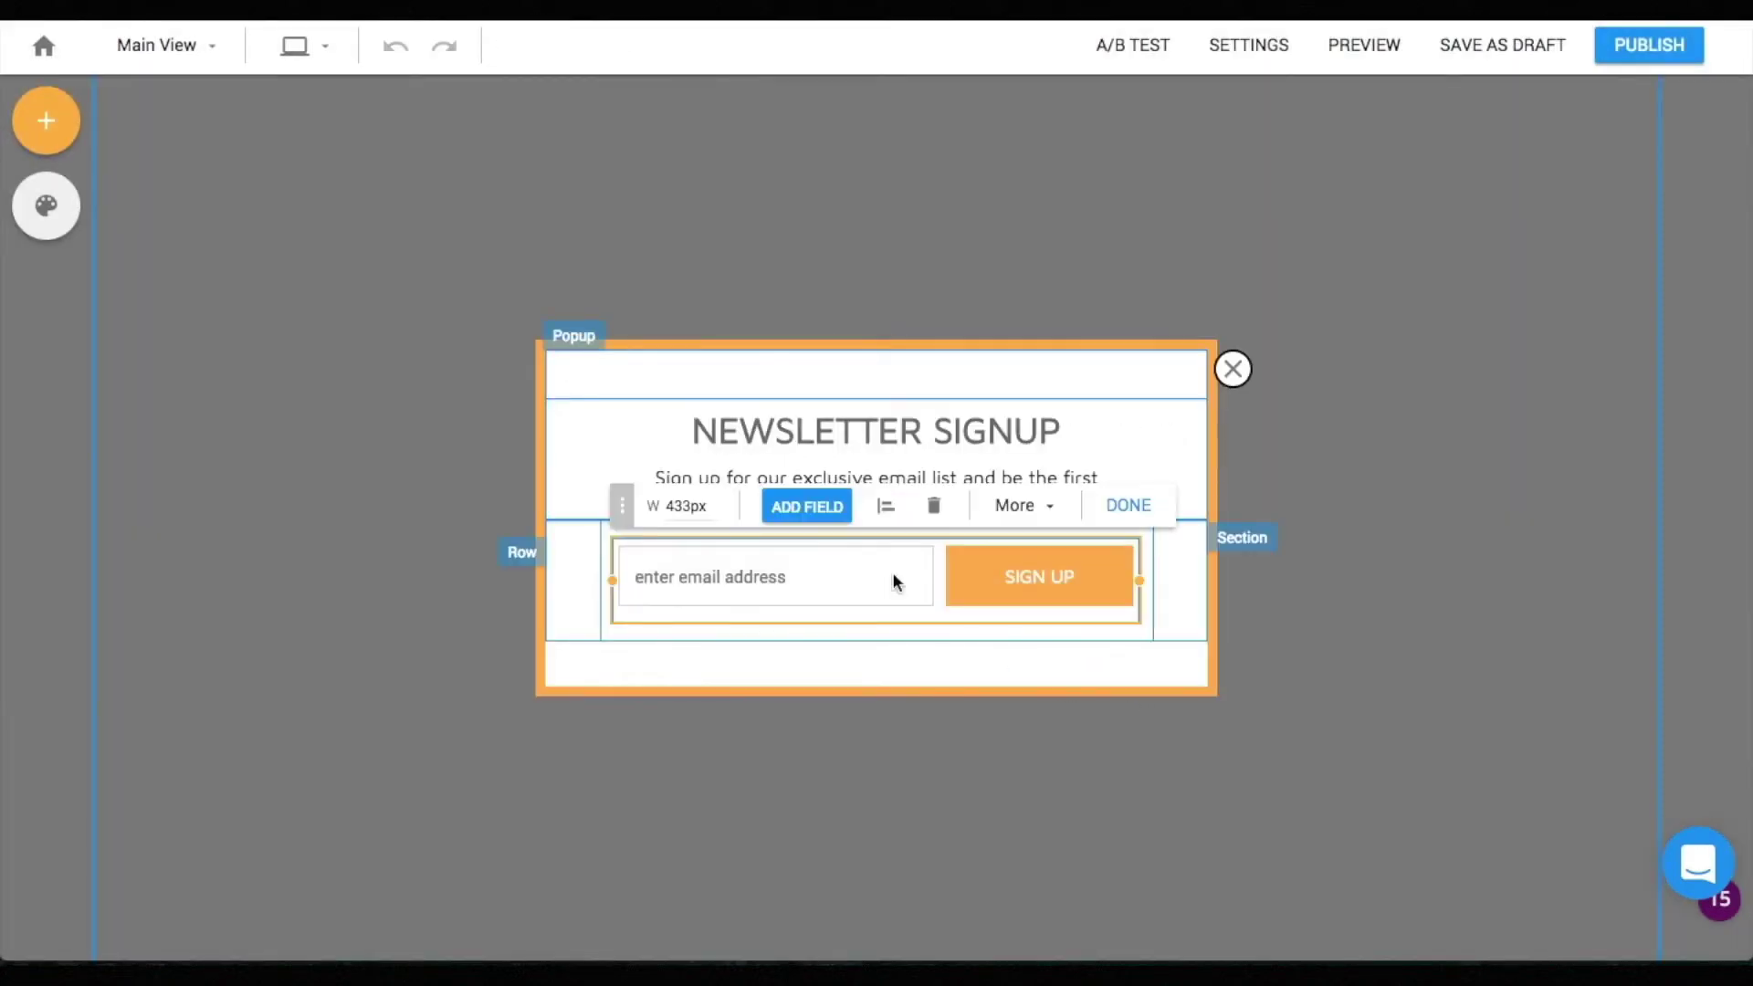
left_click(863, 440)
left_click(771, 372)
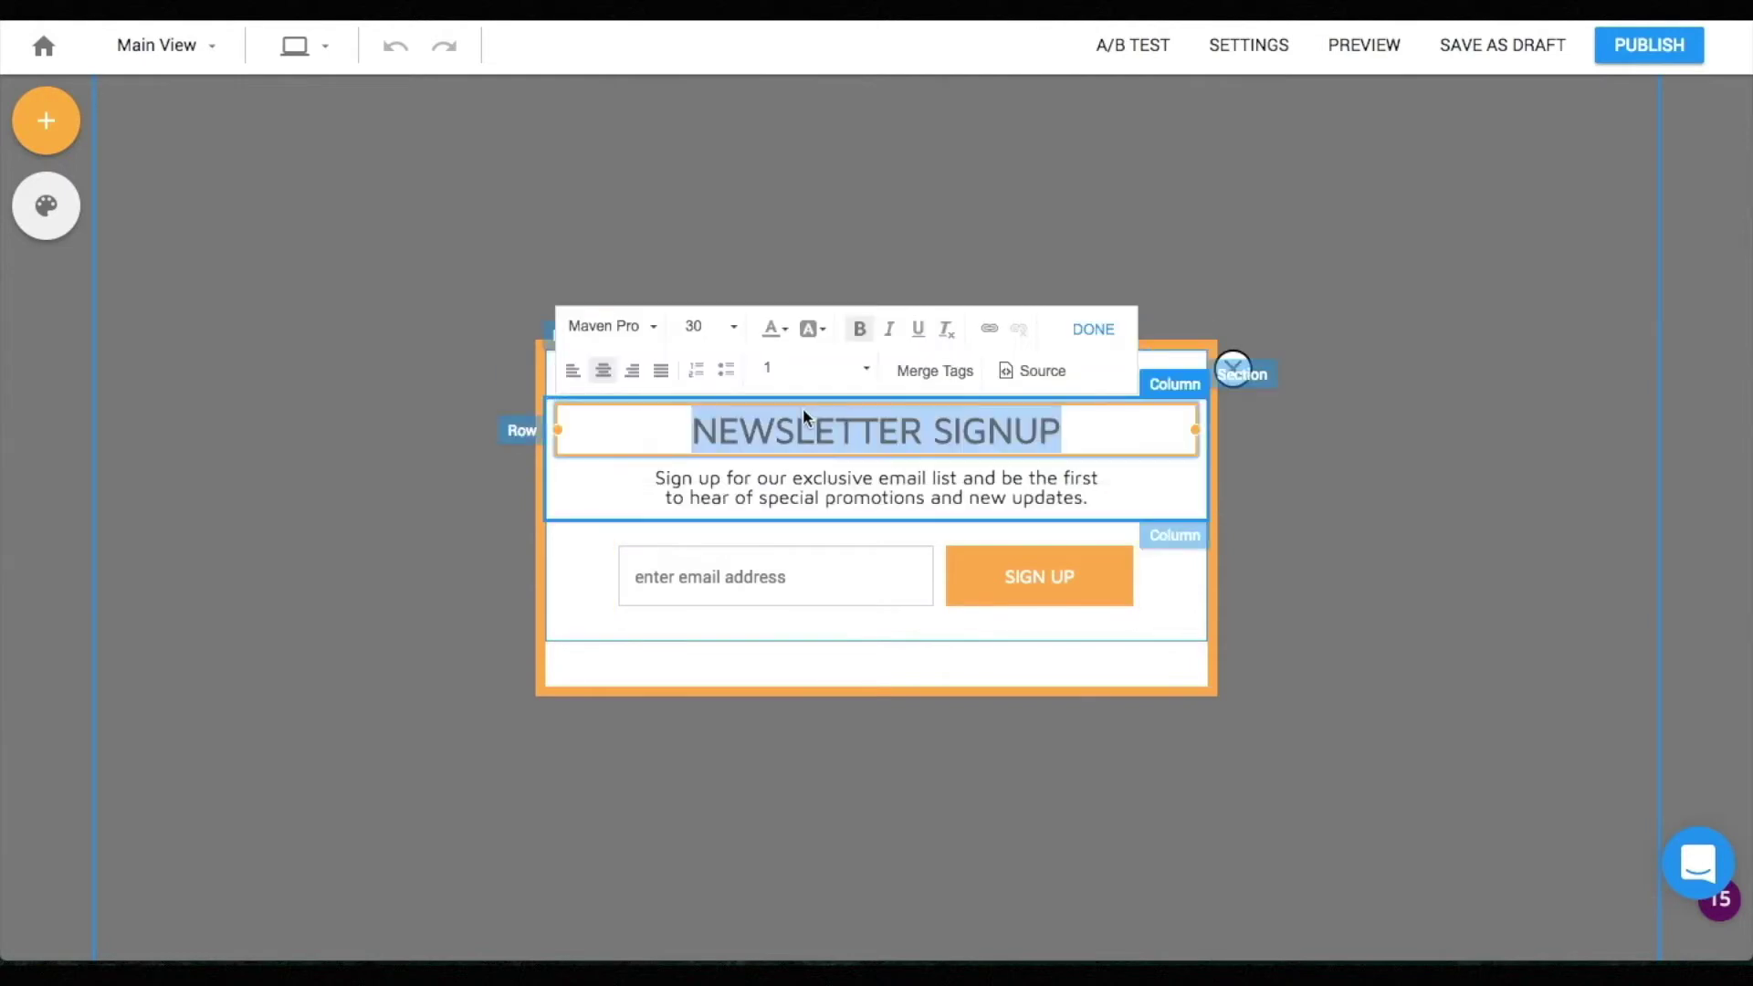
left_click(1096, 333)
Step: Review the signup form's fields and available field types without adding any
left_click(868, 571)
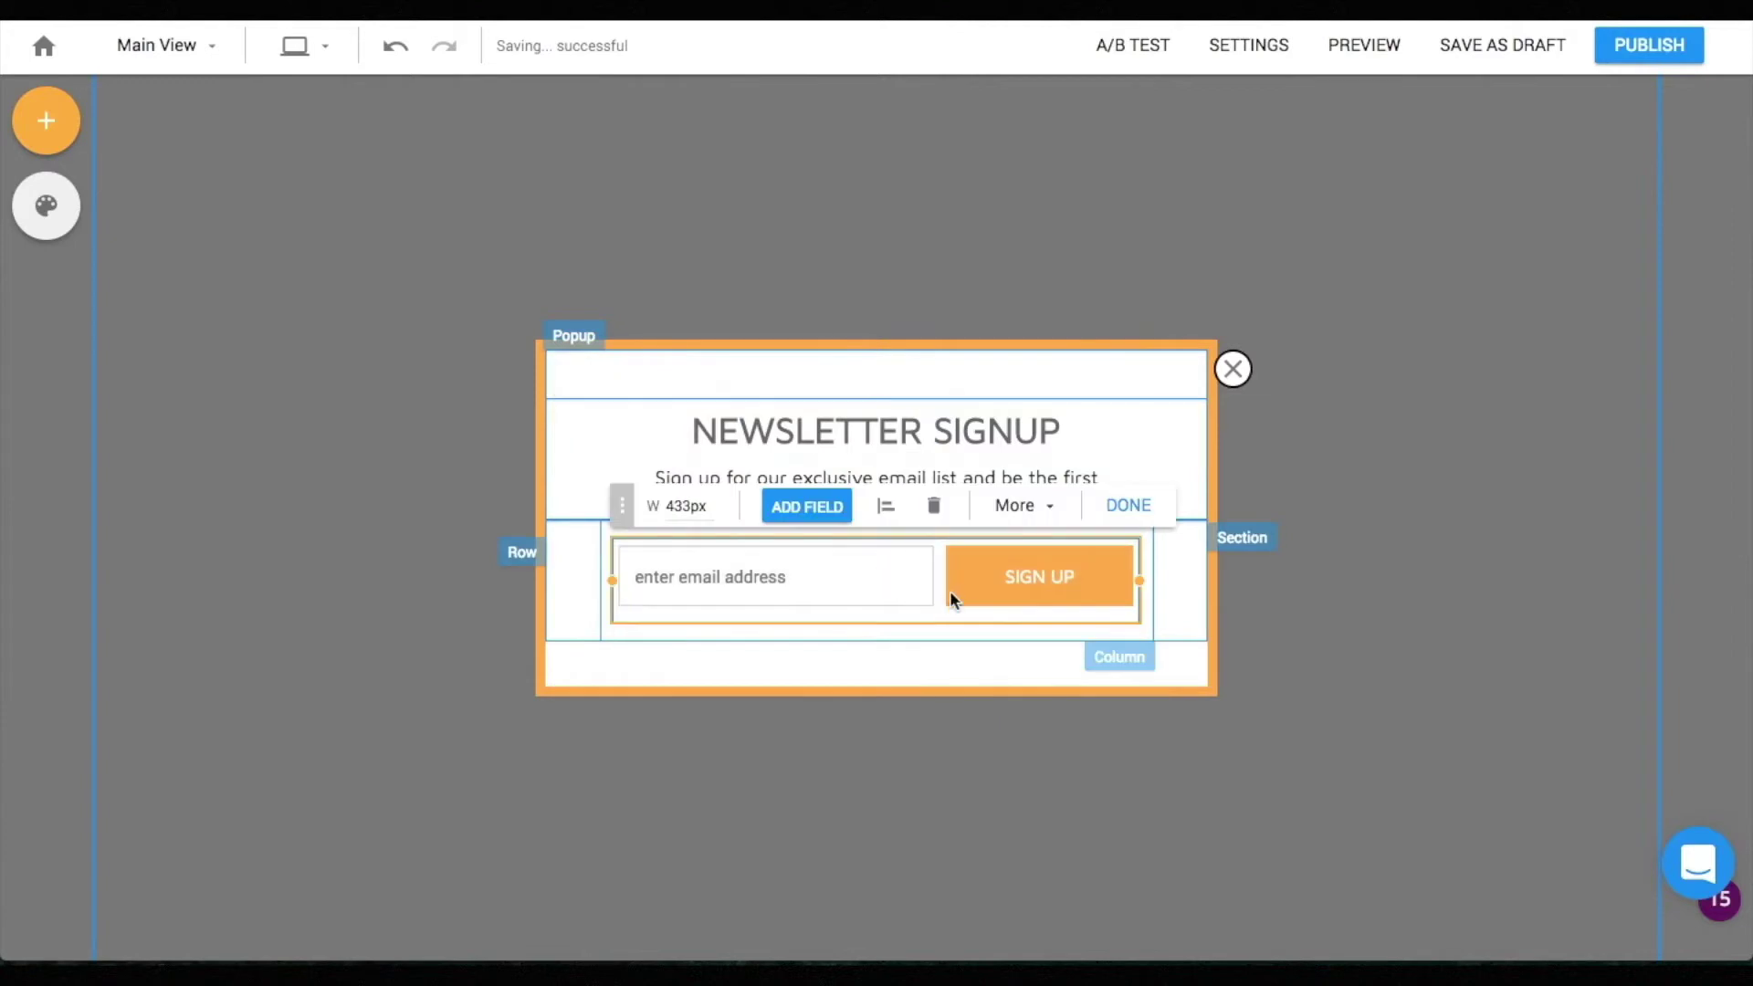
left_click(804, 509)
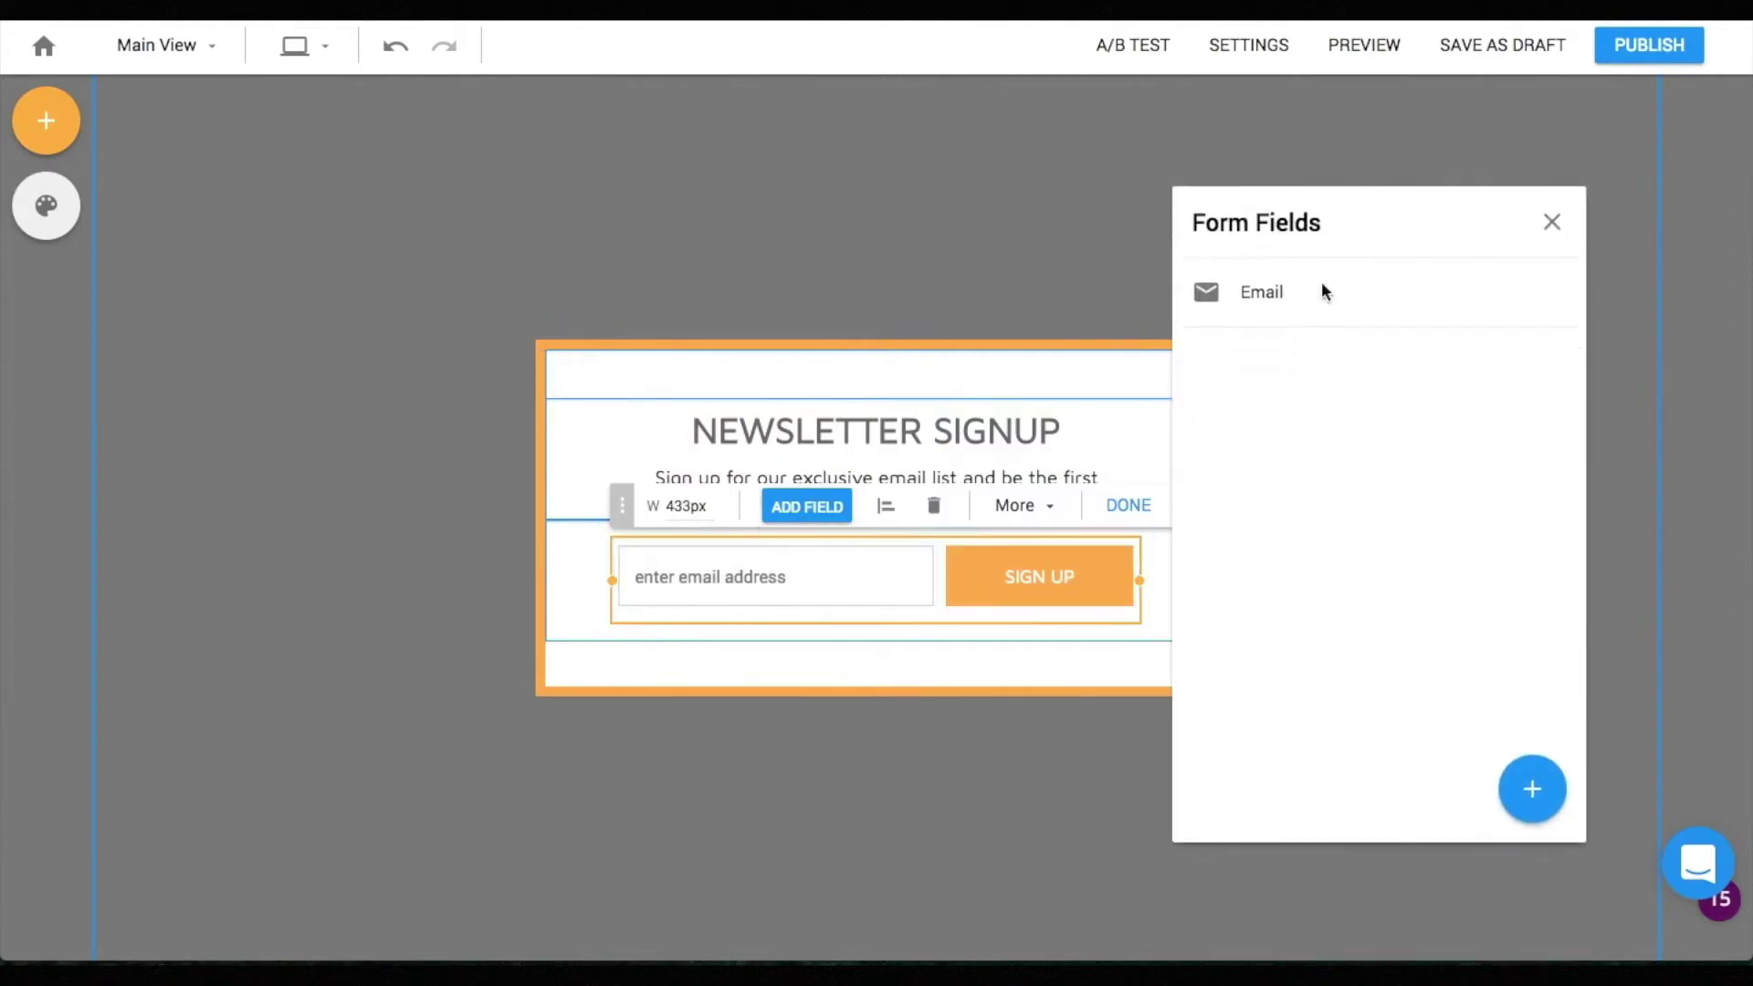
left_click(1552, 815)
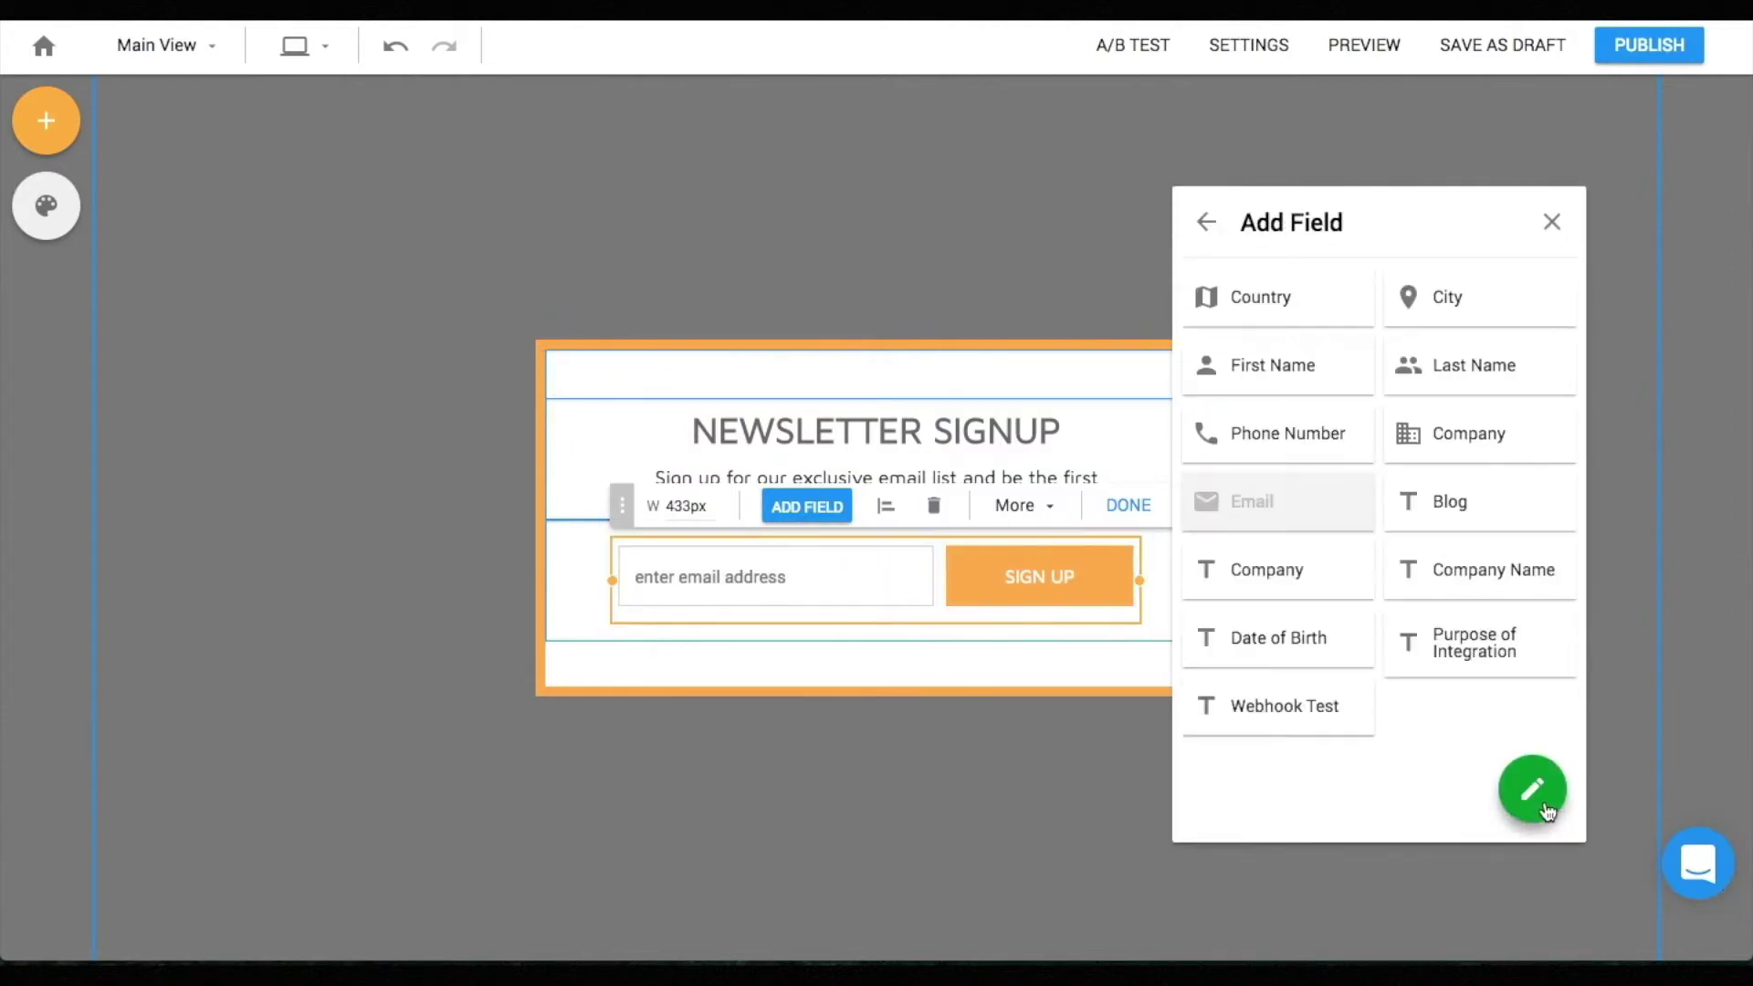
left_click(1550, 223)
Step: Keep the SIGN UP button's click action as Link to Thank You Page
left_click(1048, 583)
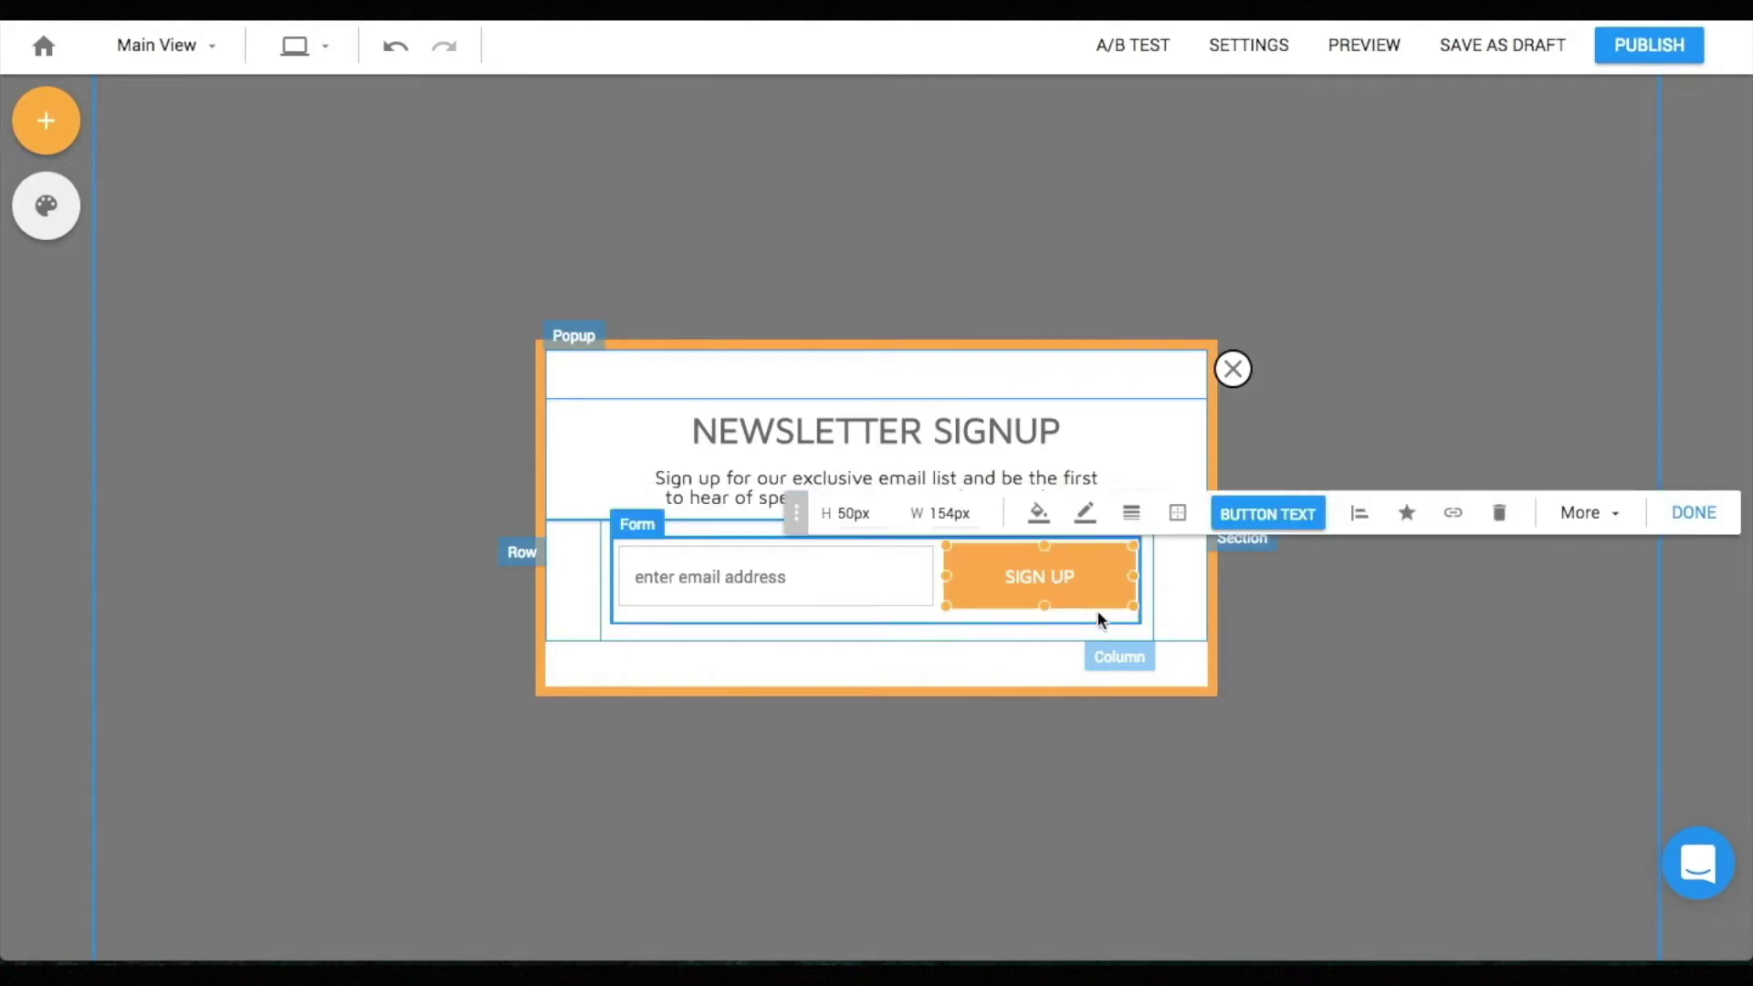
left_click(1451, 513)
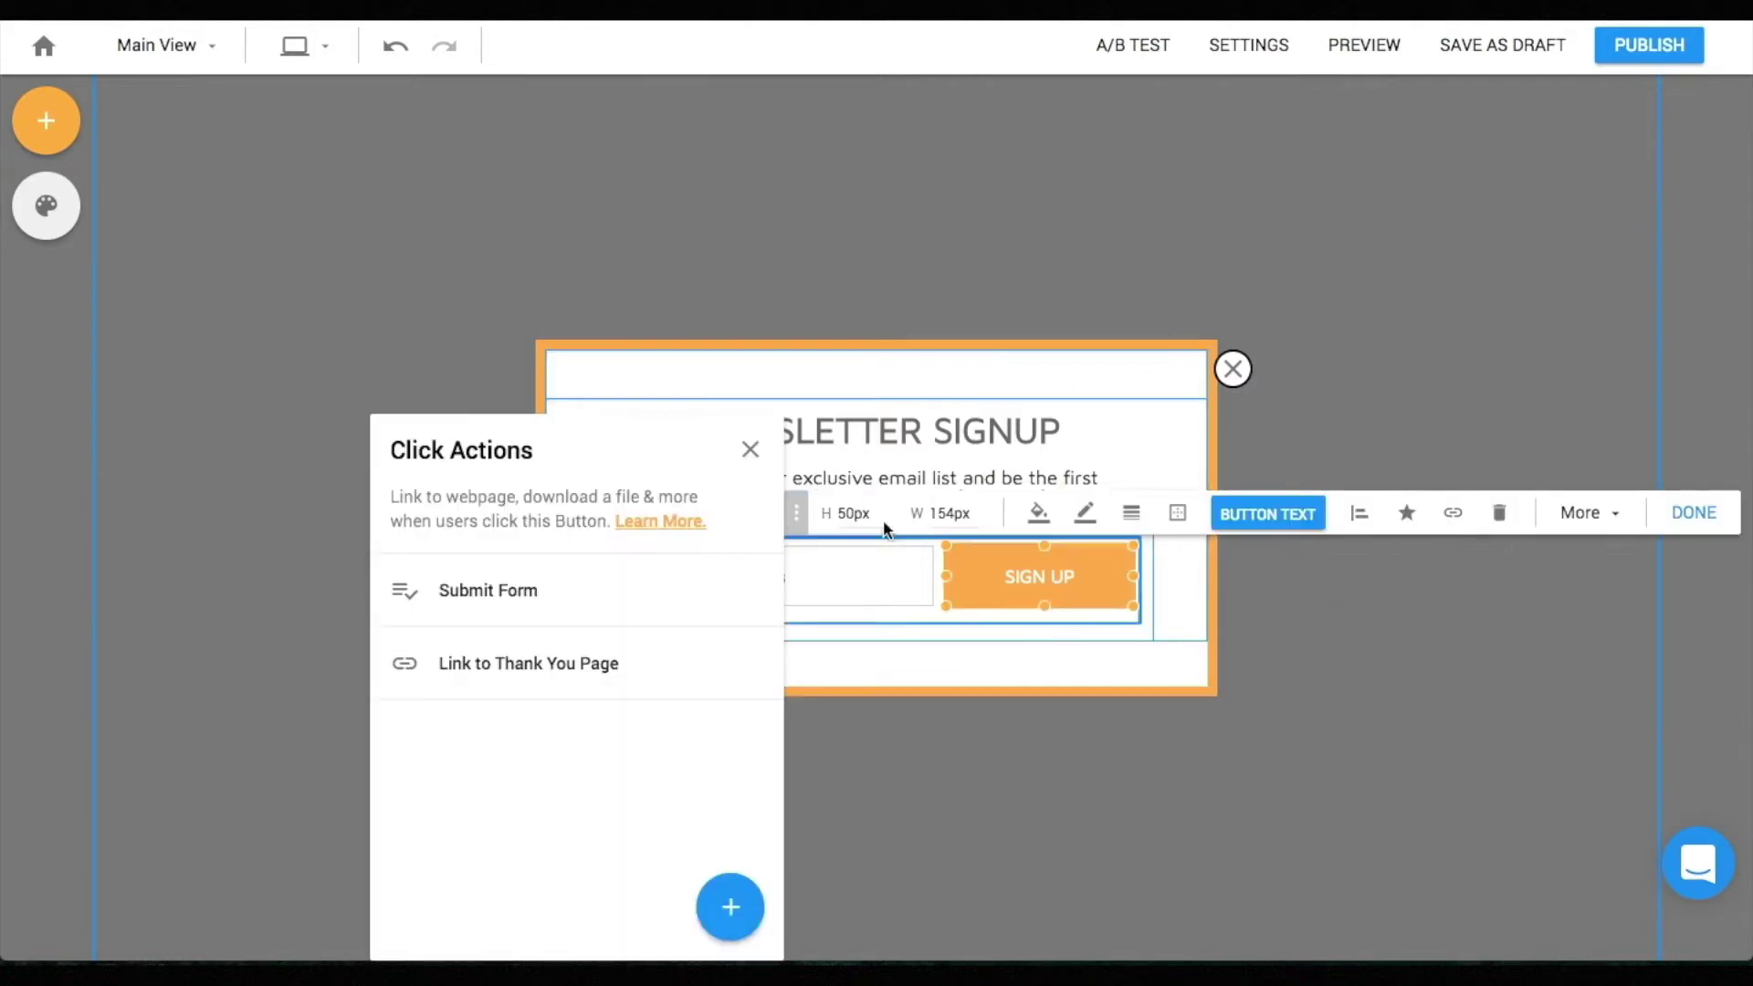
left_click_drag(651, 482, 375, 322)
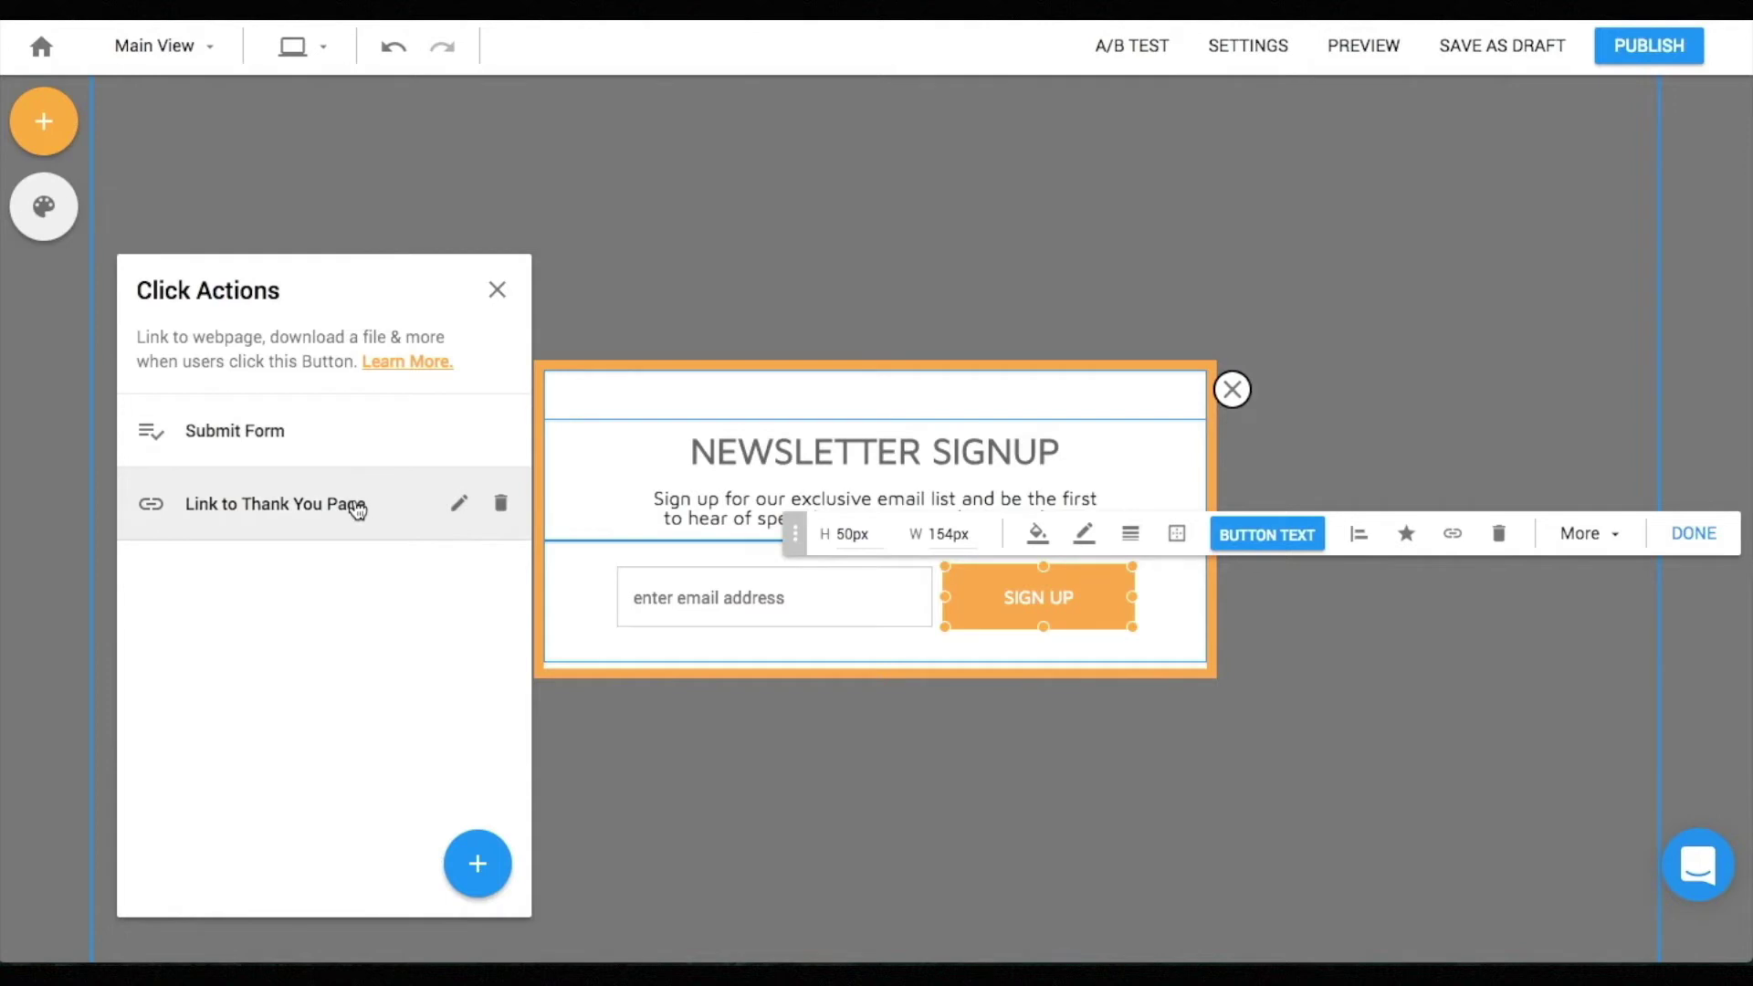
left_click(456, 507)
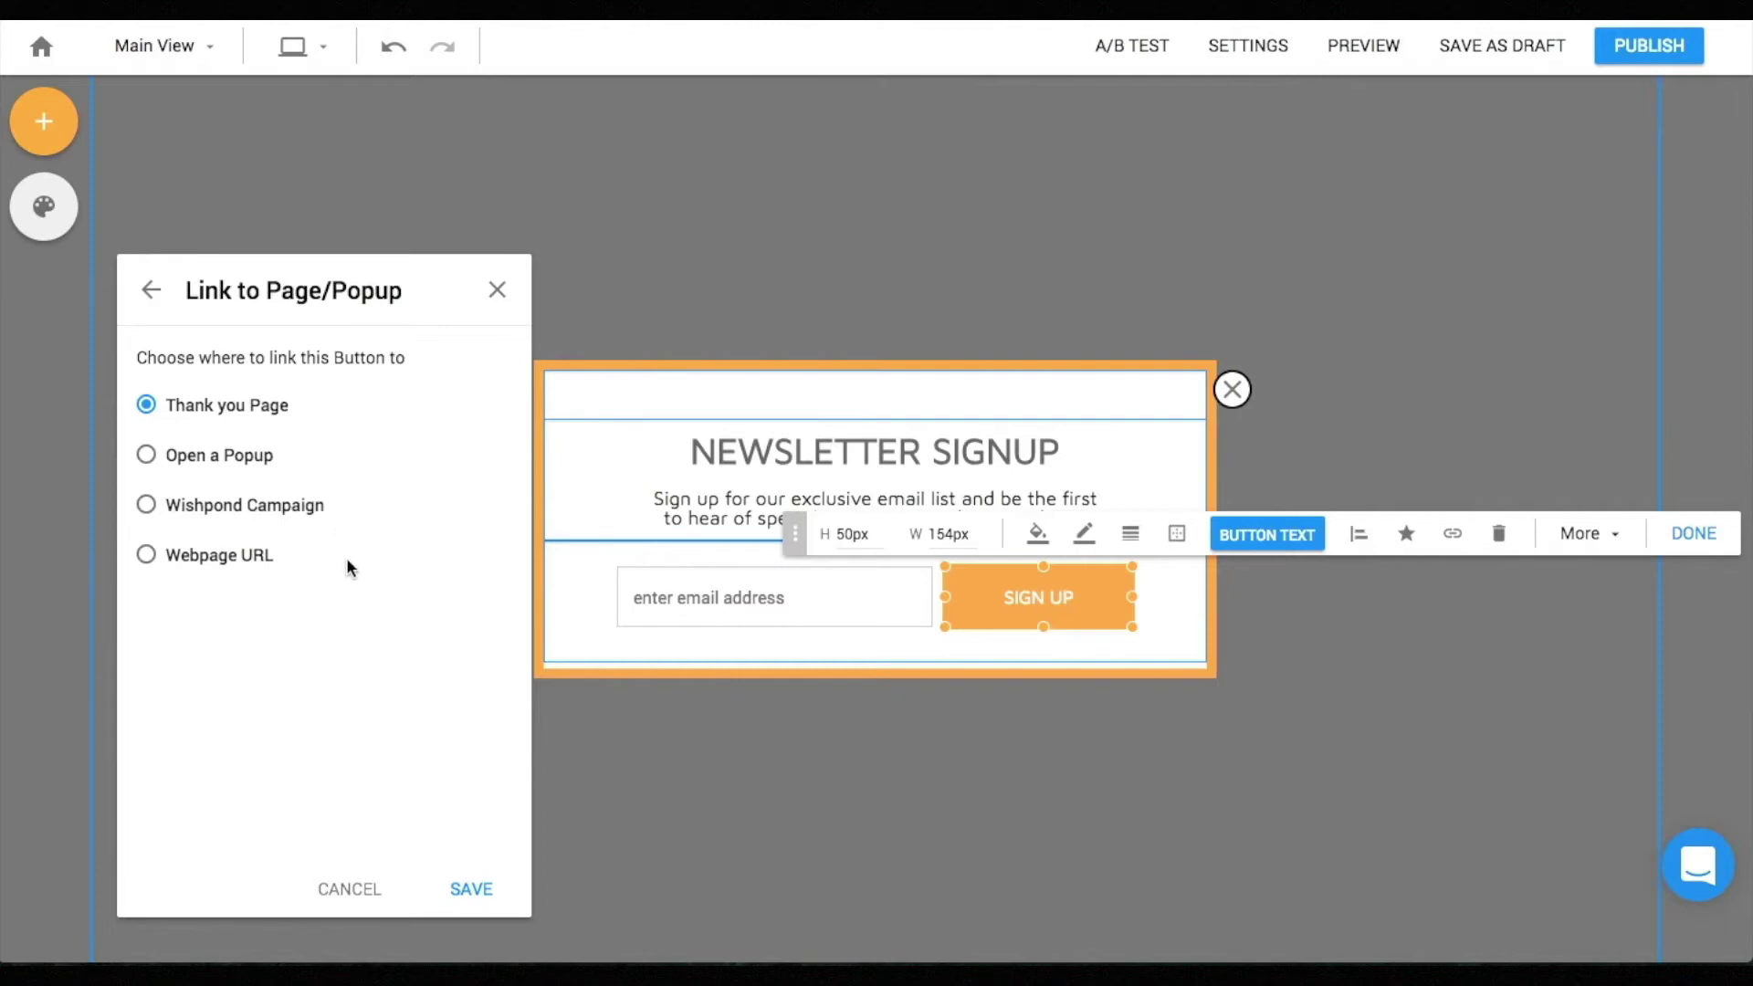
left_click(472, 889)
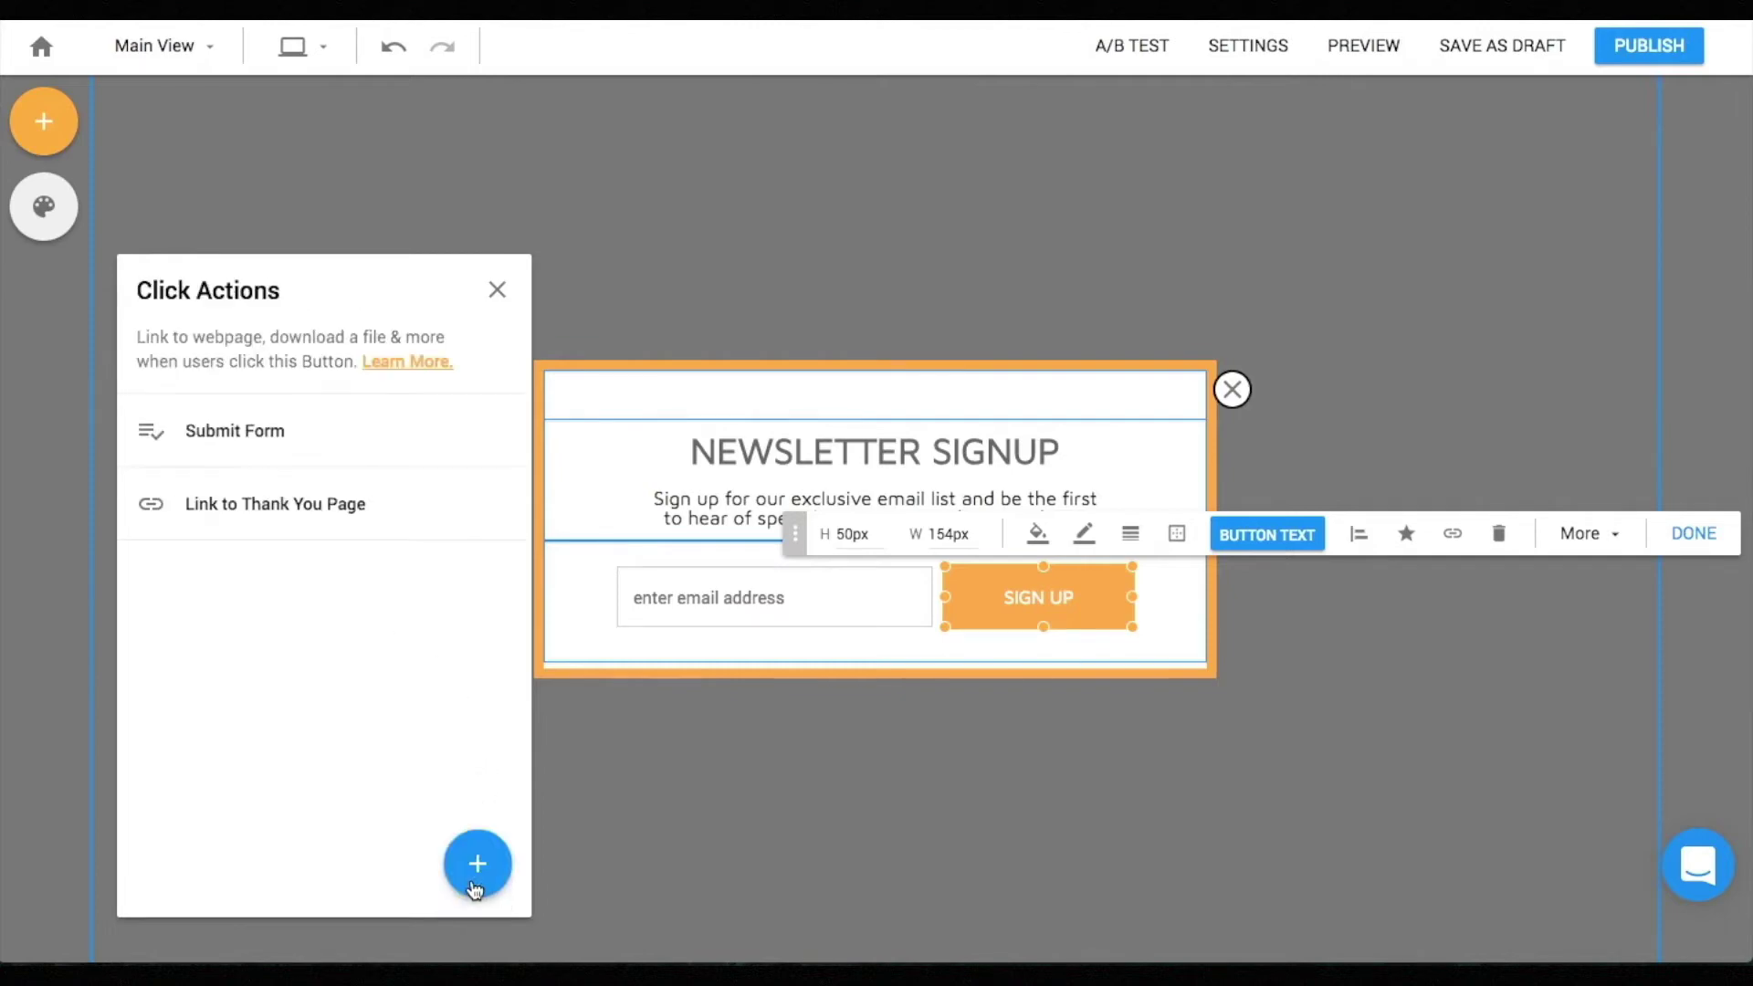
left_click(499, 287)
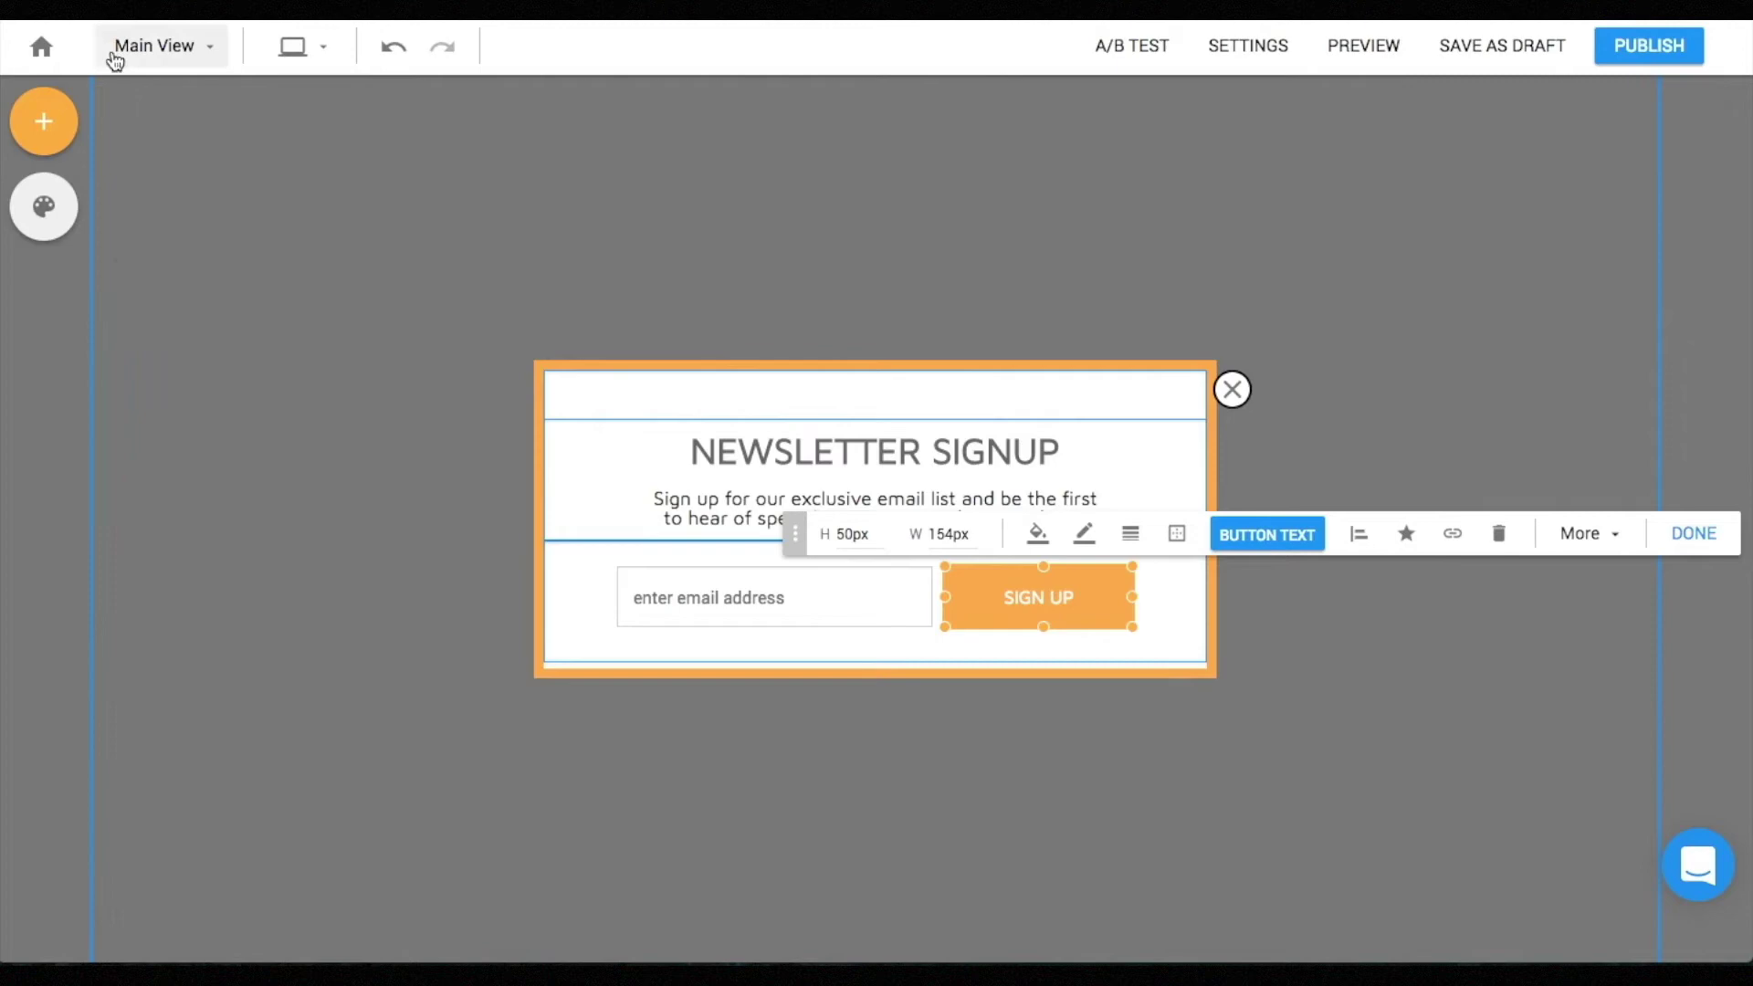
Step: Show the popup's Thank You View, then bring up the Publish Popup settings
left_click(141, 50)
left_click(156, 104)
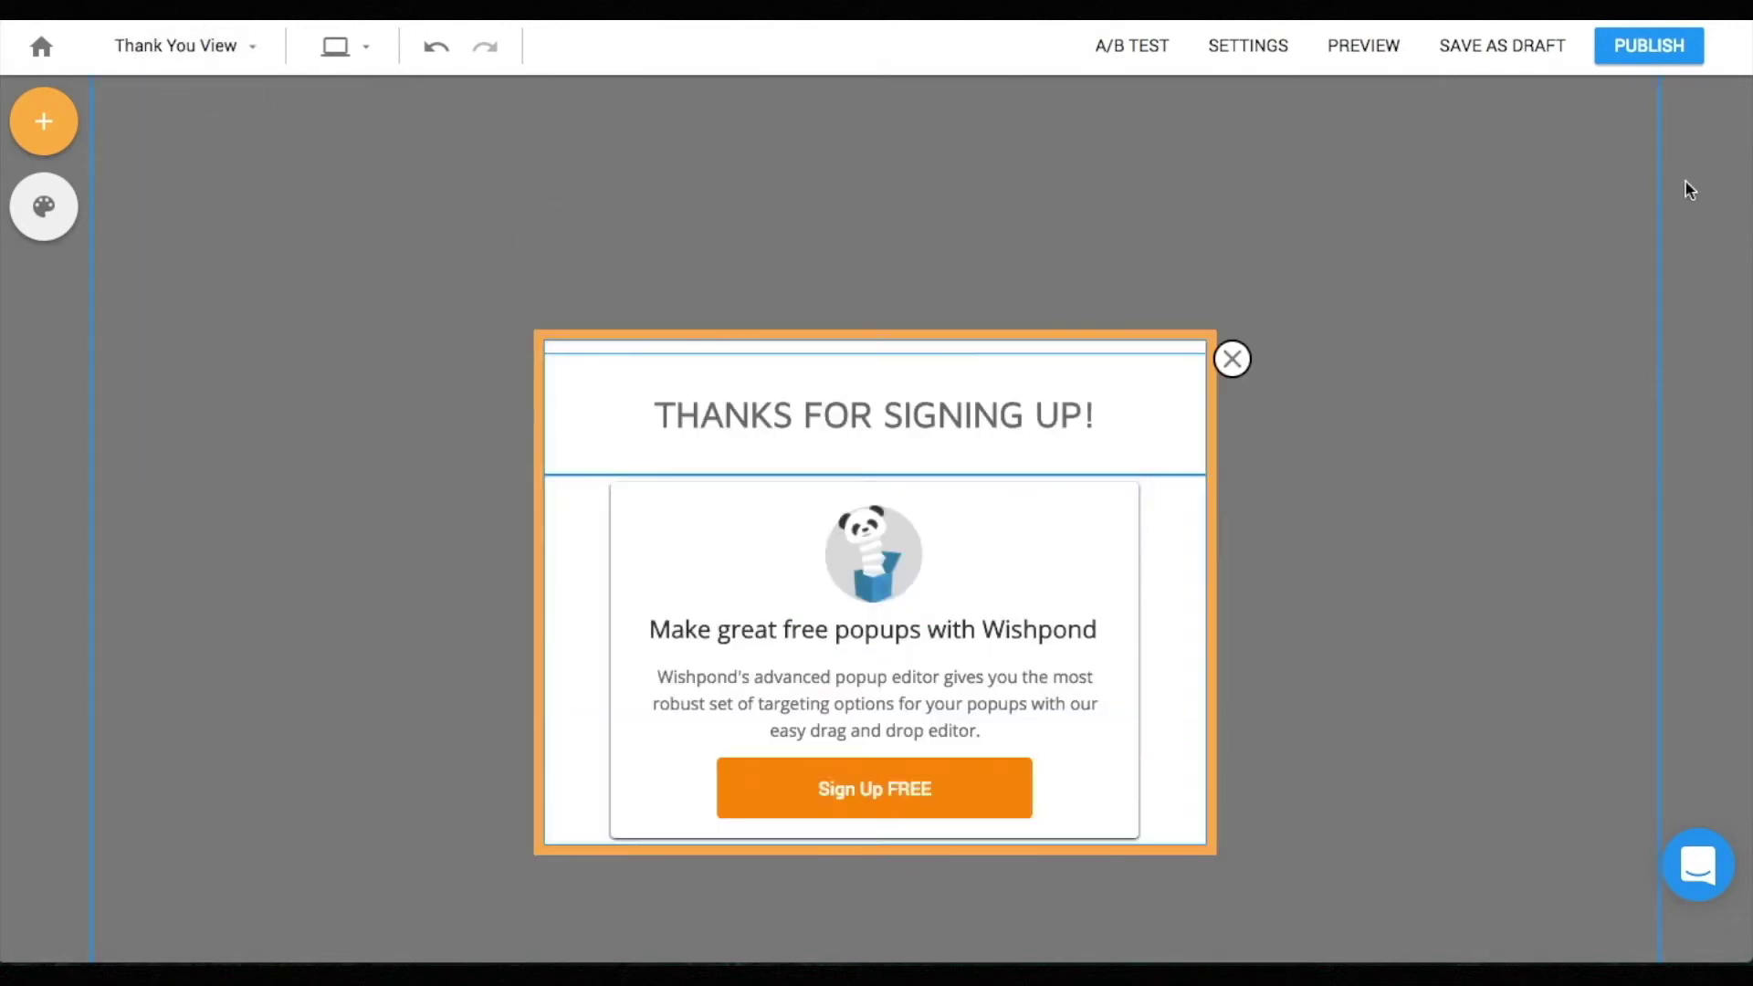
left_click(1611, 55)
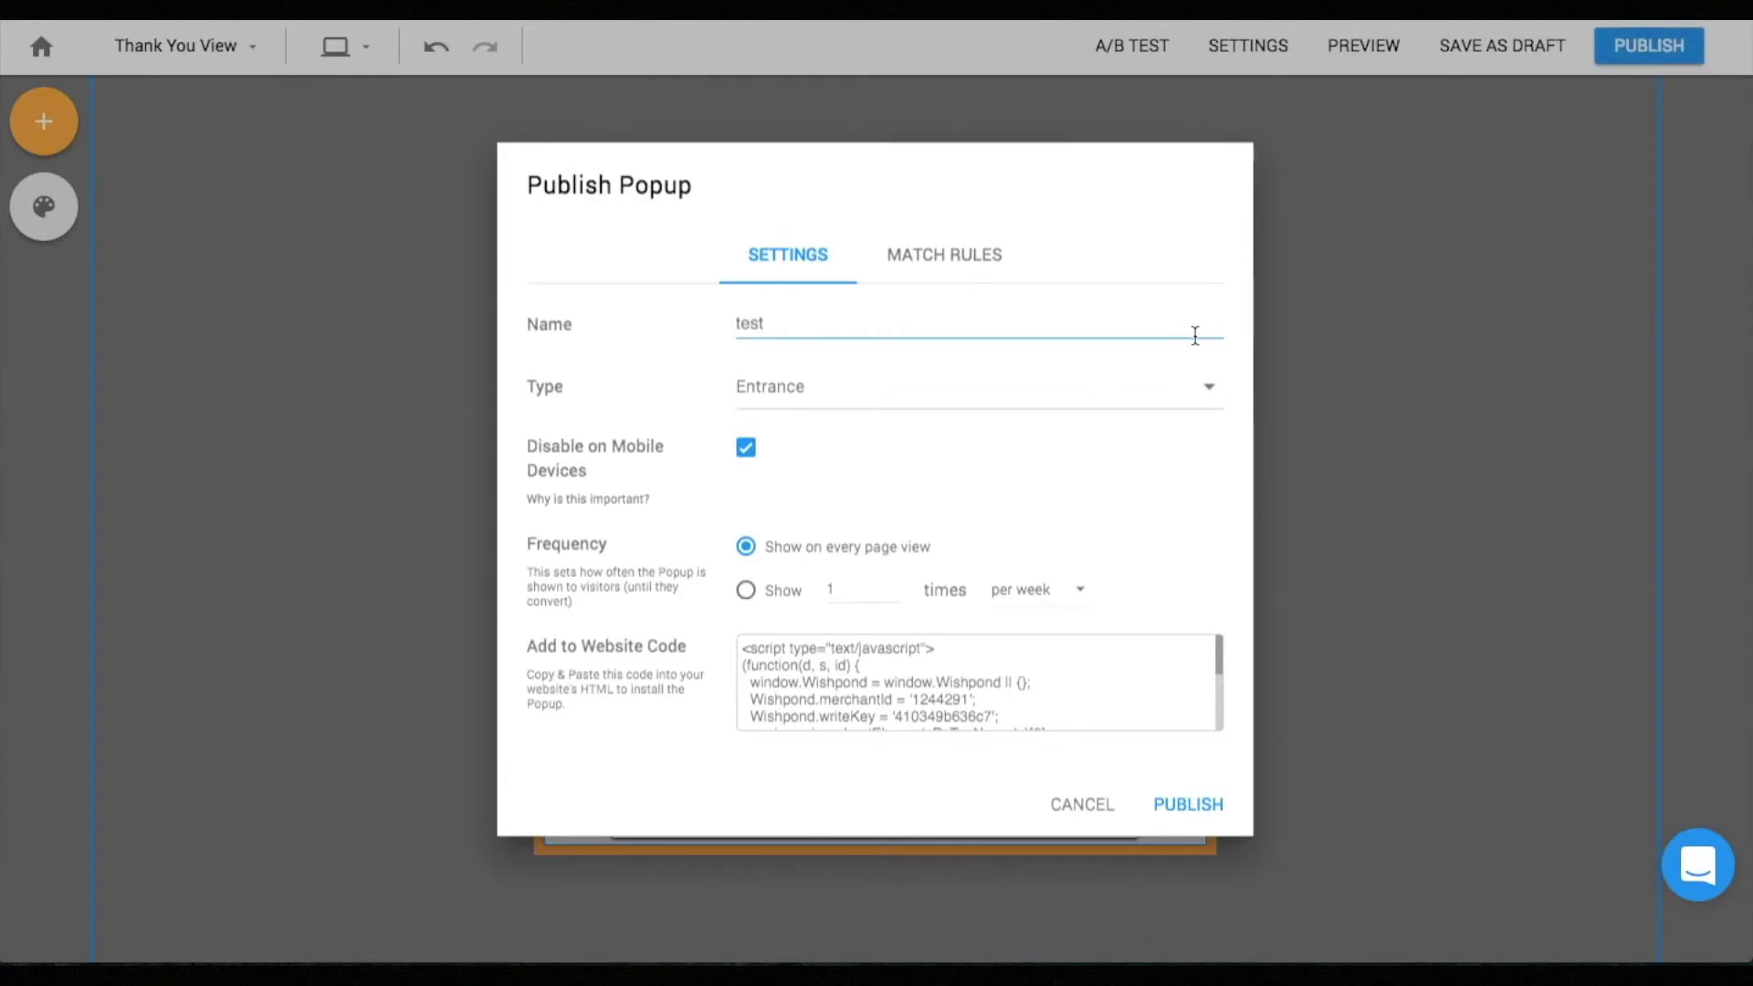
Step: Set the popup's trigger Type to Click to get the Click Link snippet
left_click(885, 406)
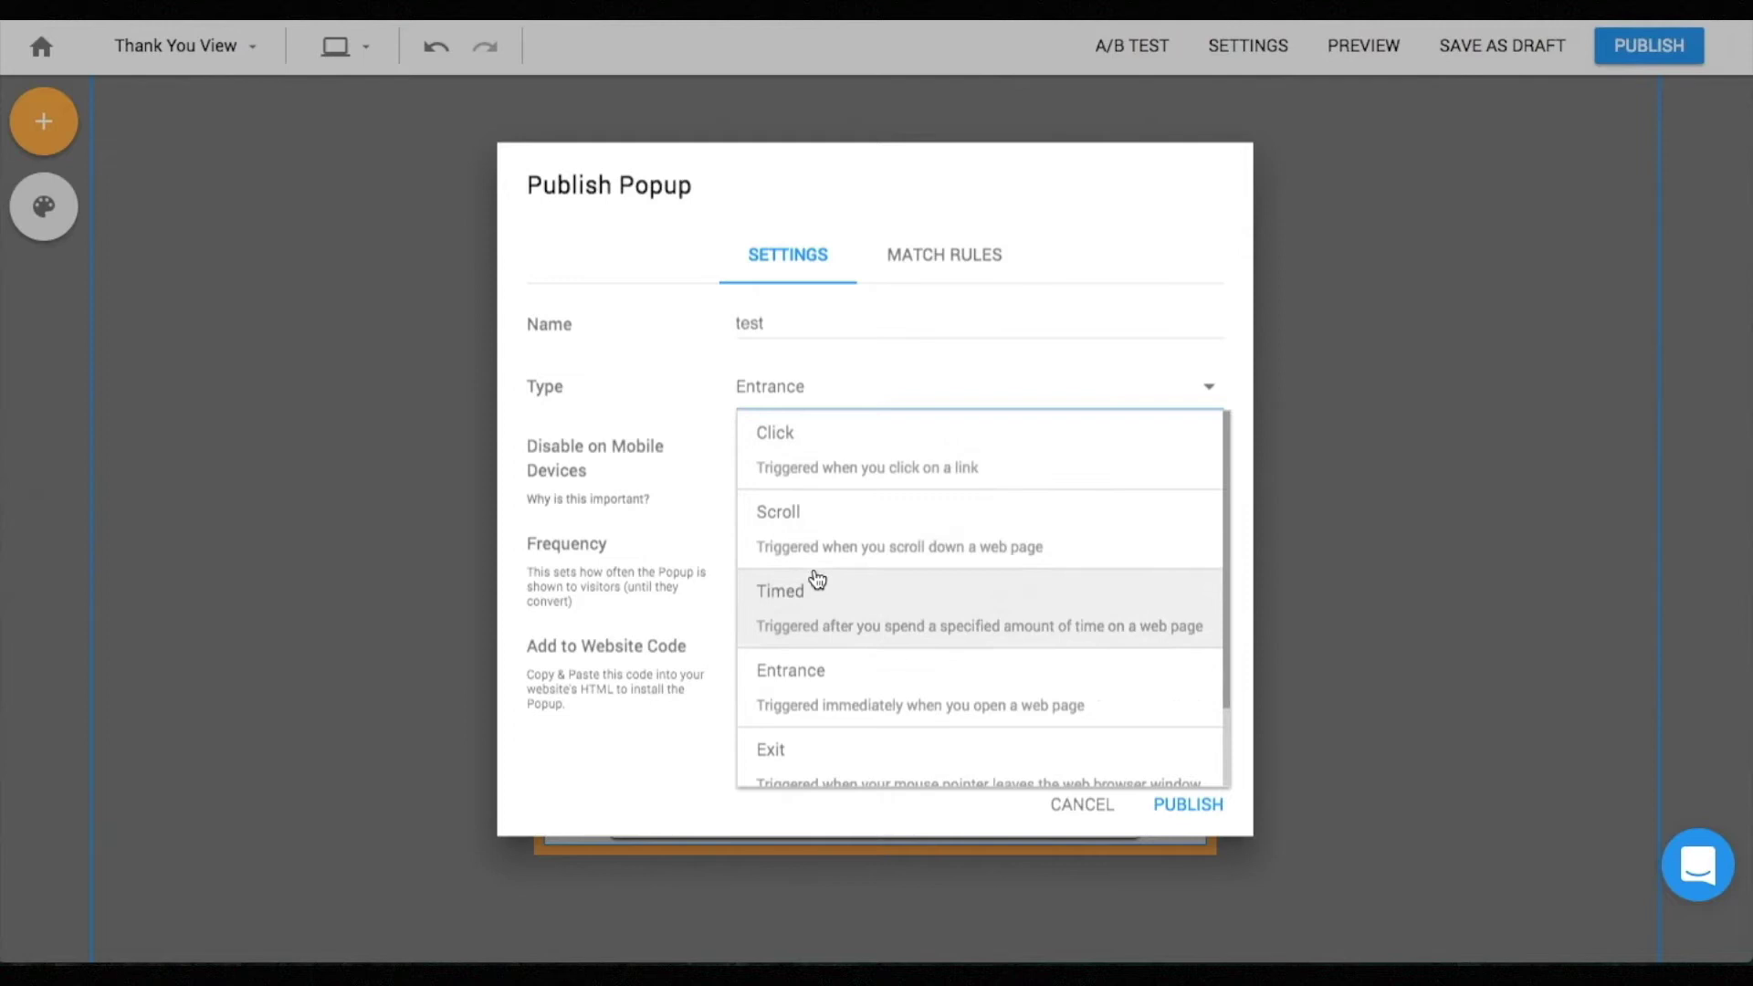
scroll(829, 703, "down", 1)
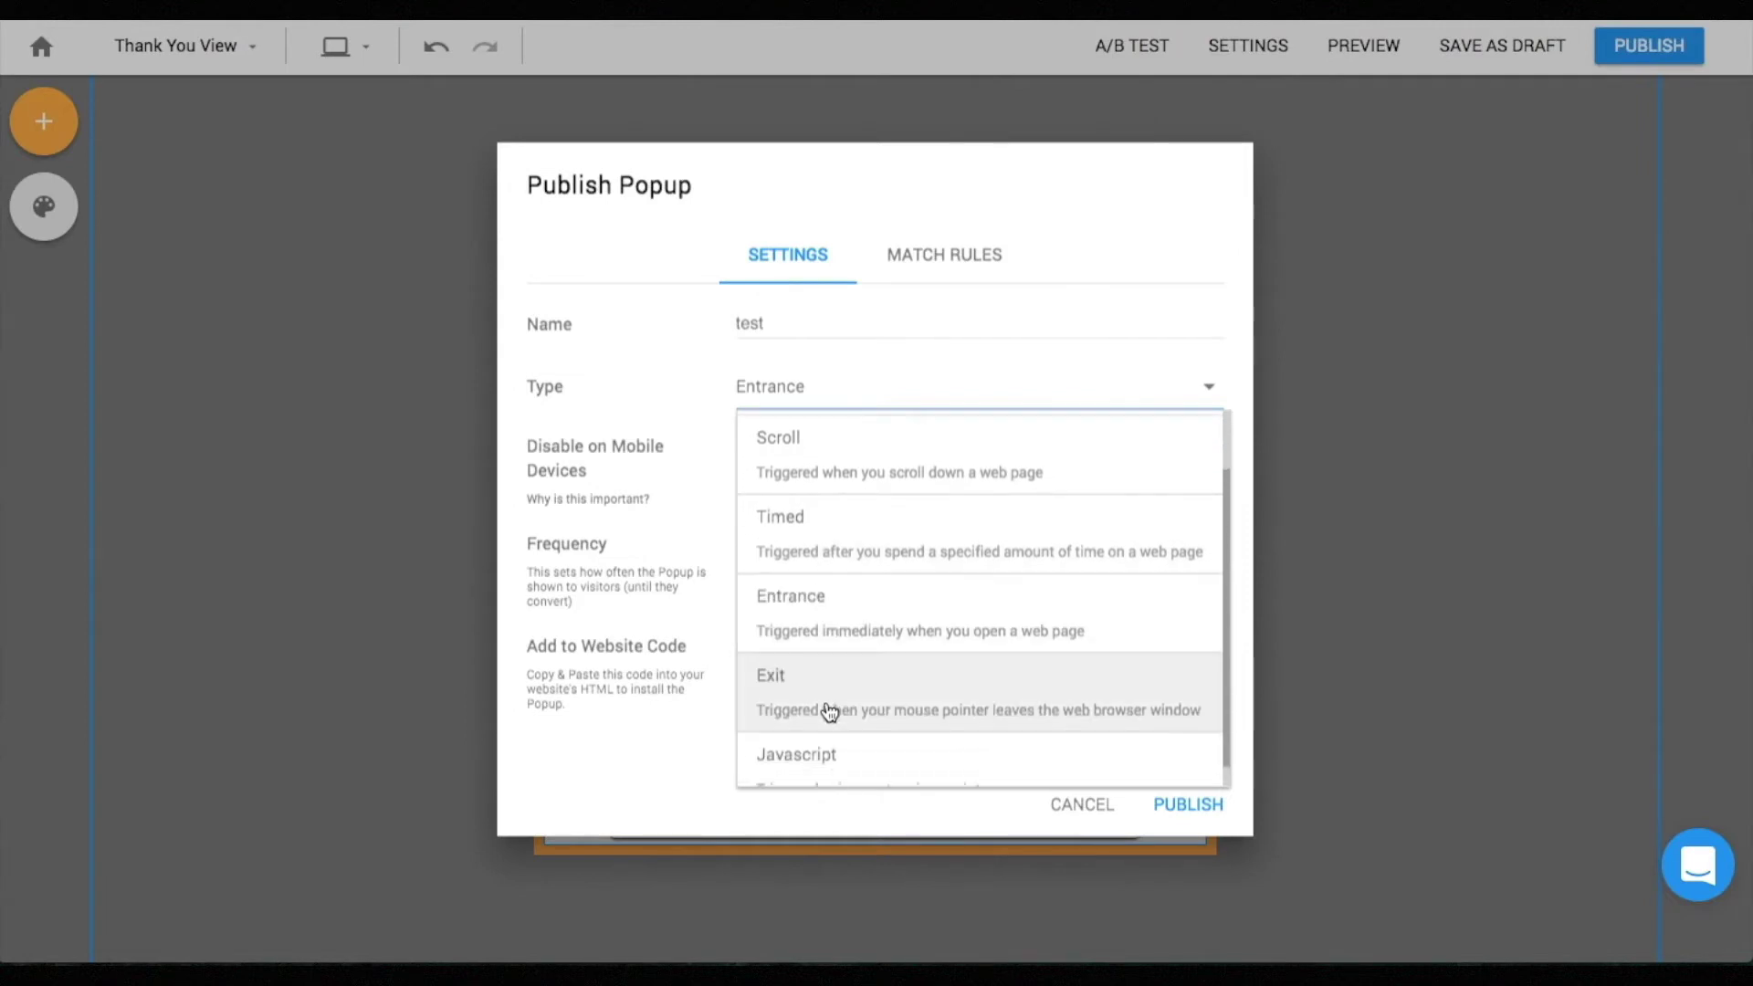
scroll(825, 721, "down", 1)
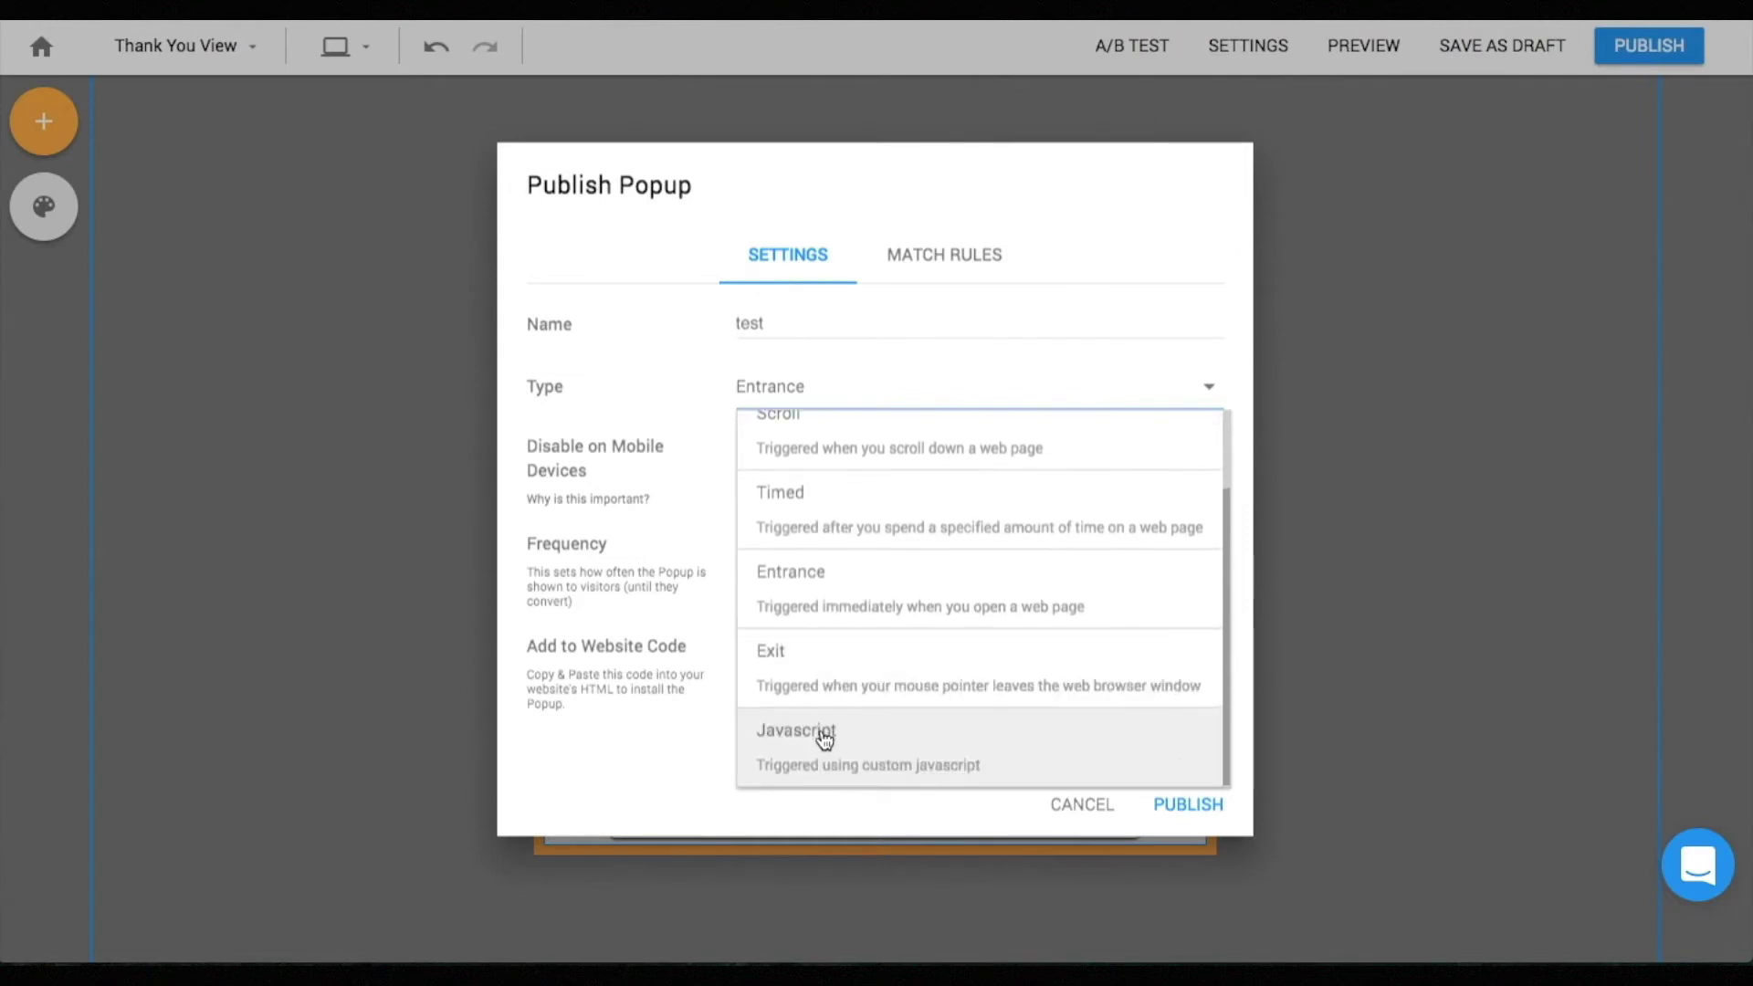
scroll(822, 566, "up", 2)
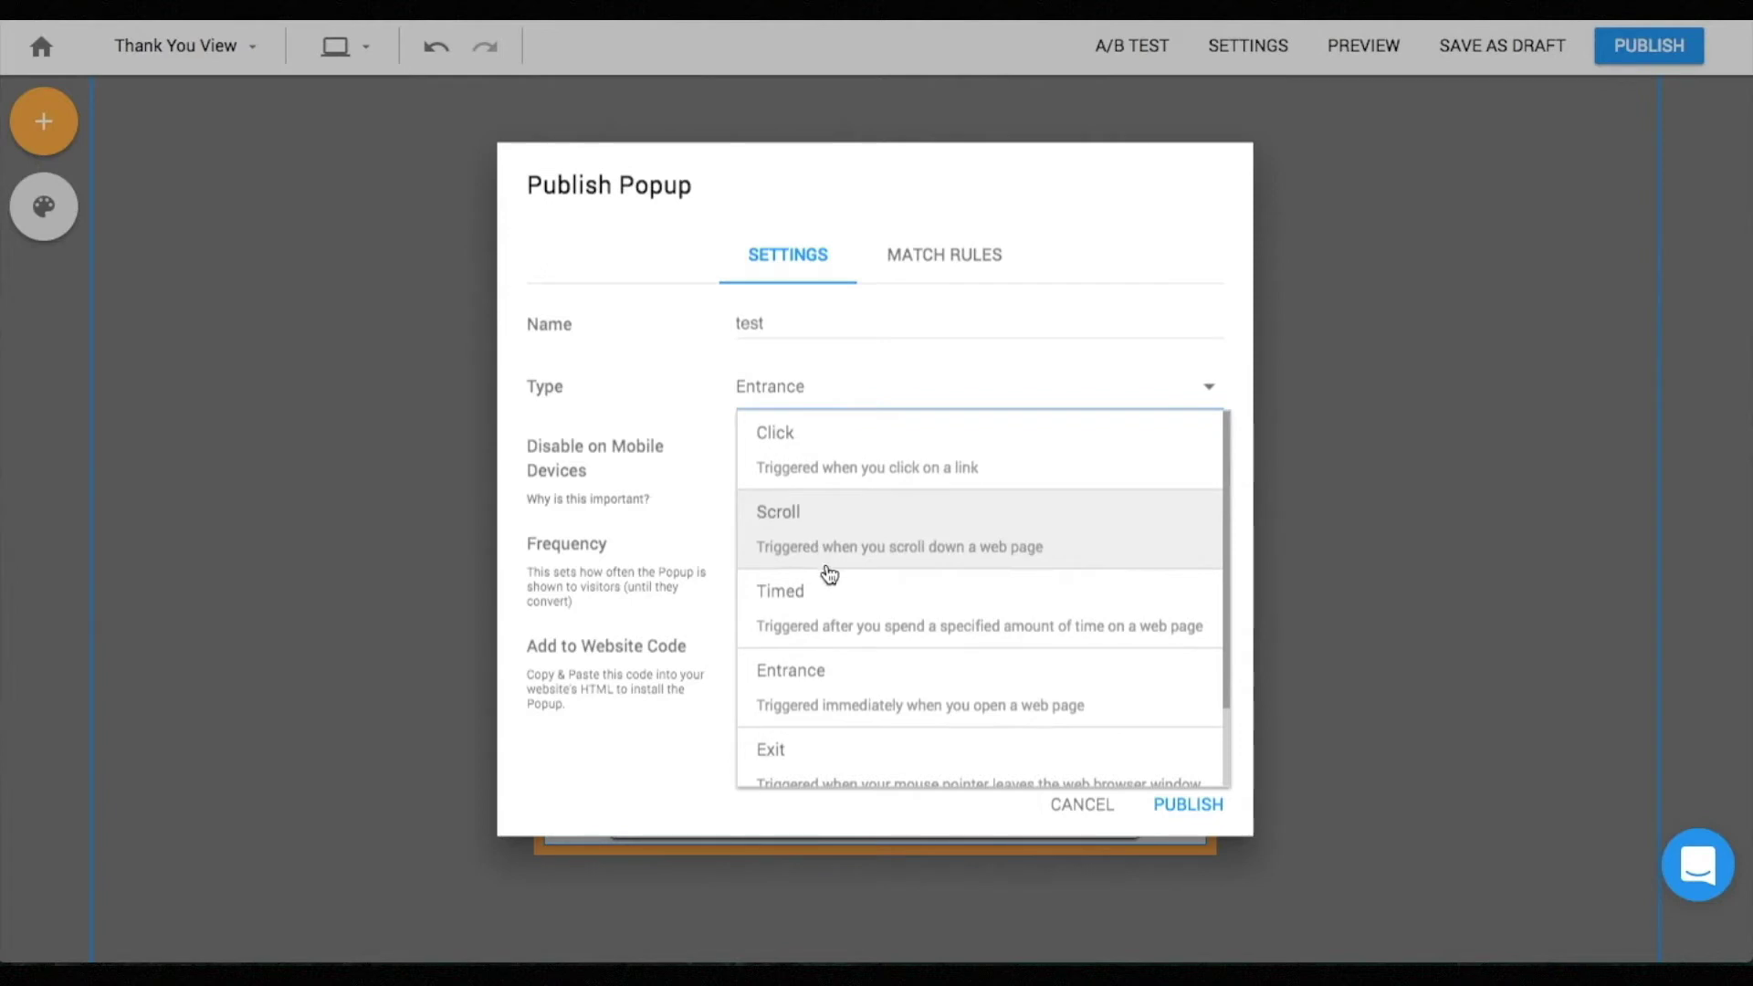
left_click(808, 463)
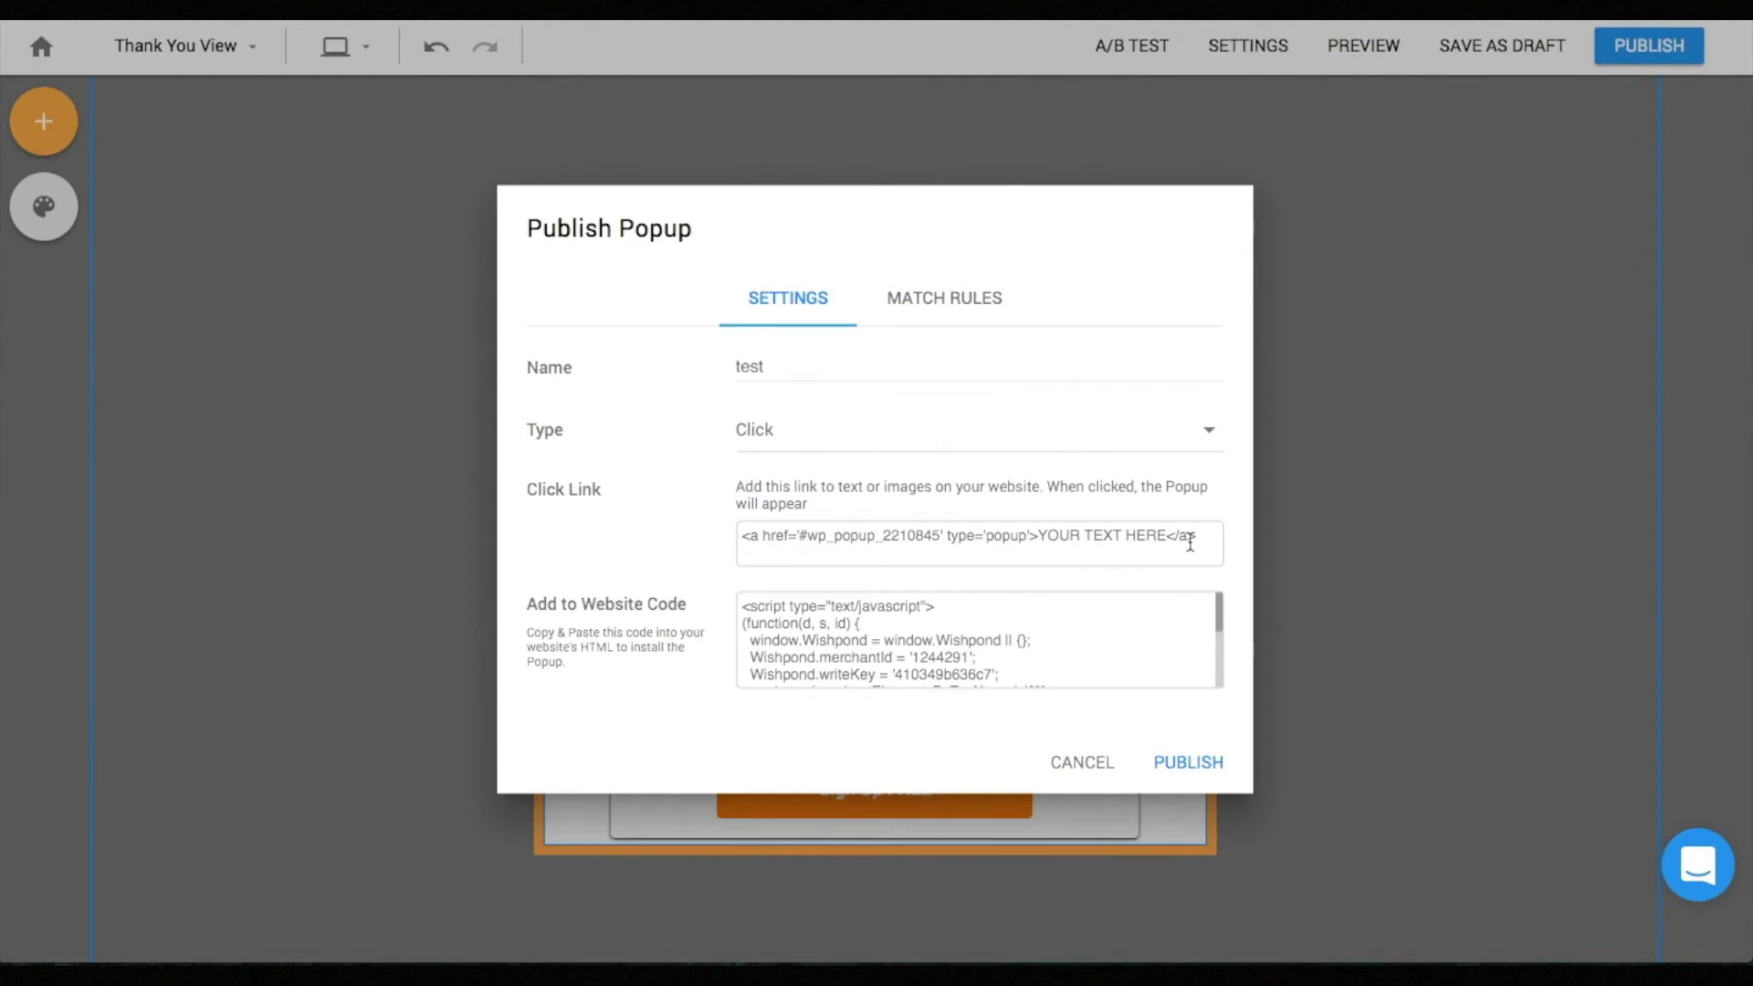
Step: Try the Scroll, Timed and Entrance trigger types one after another
left_click(872, 446)
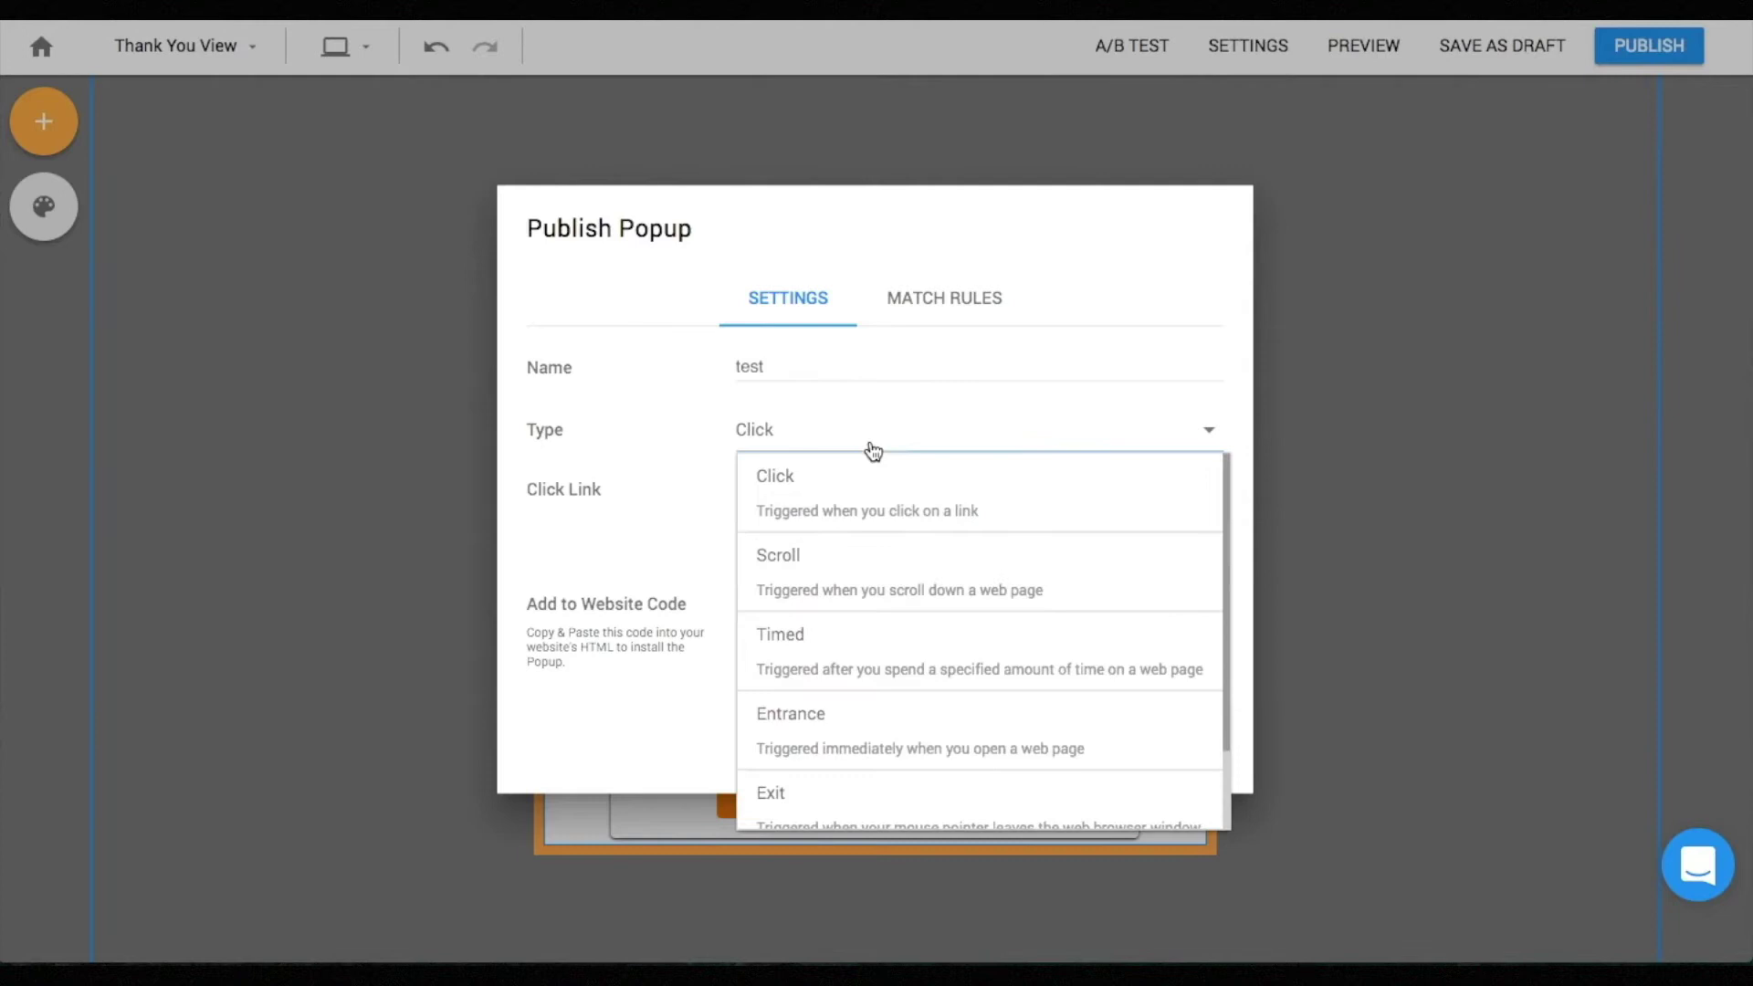
left_click(841, 571)
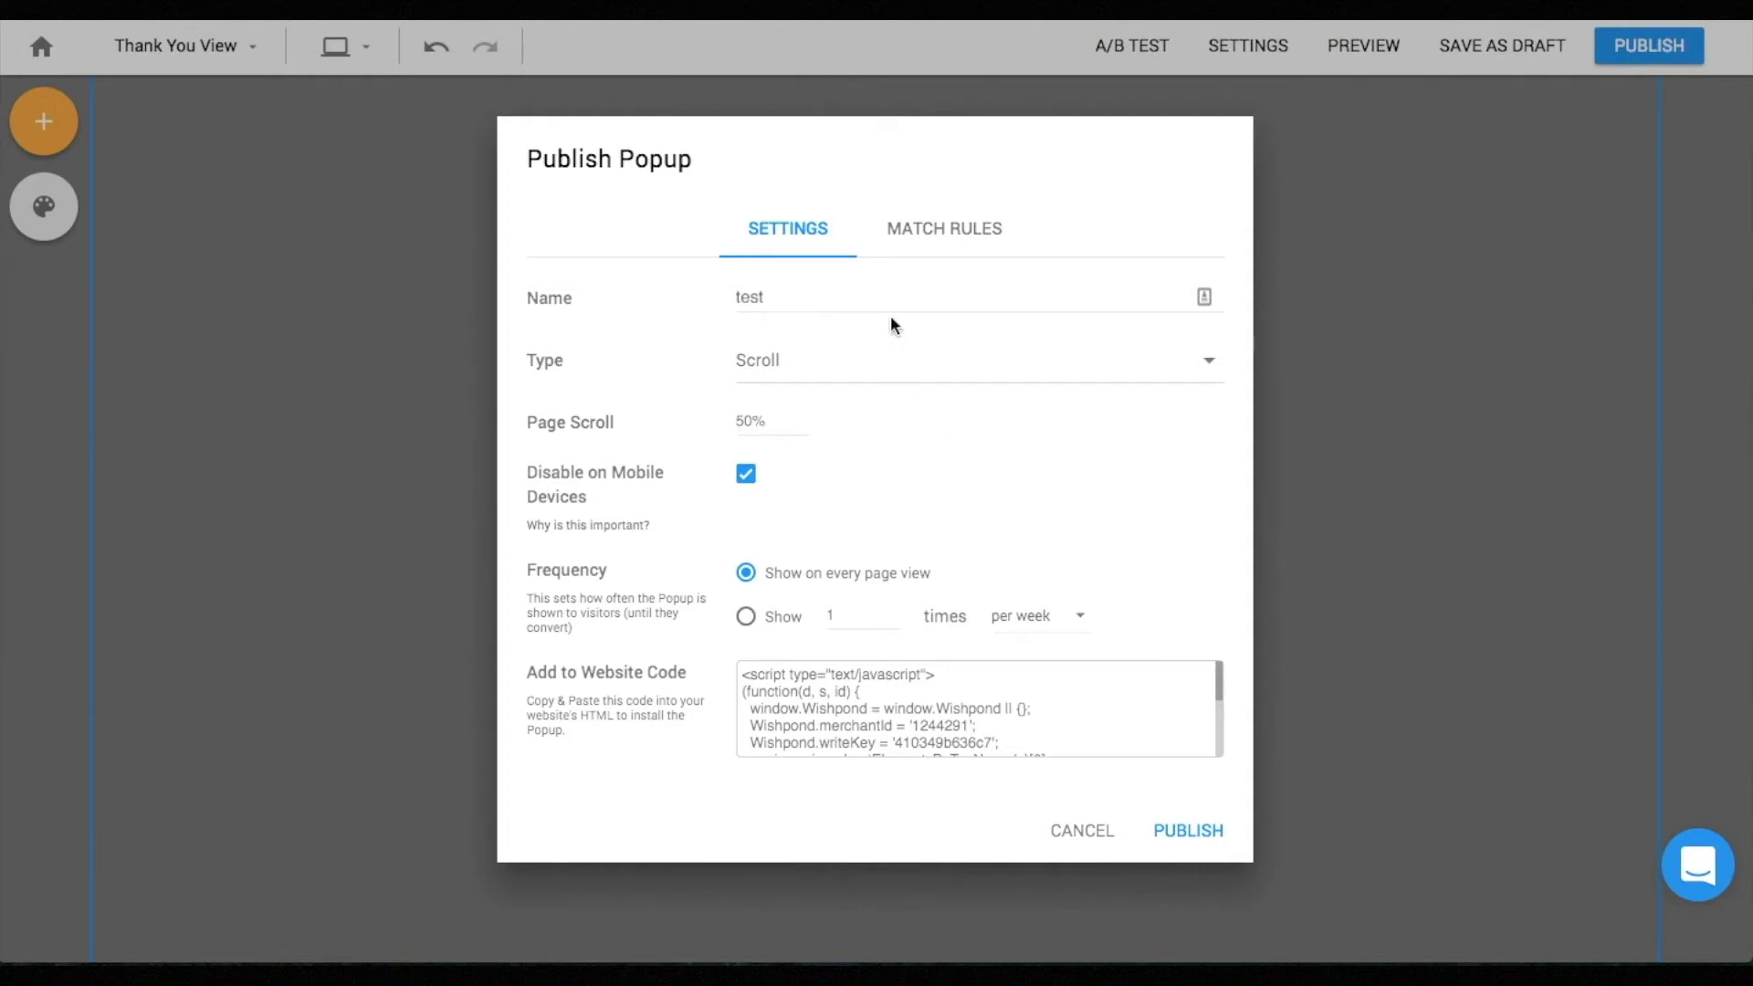
left_click(858, 359)
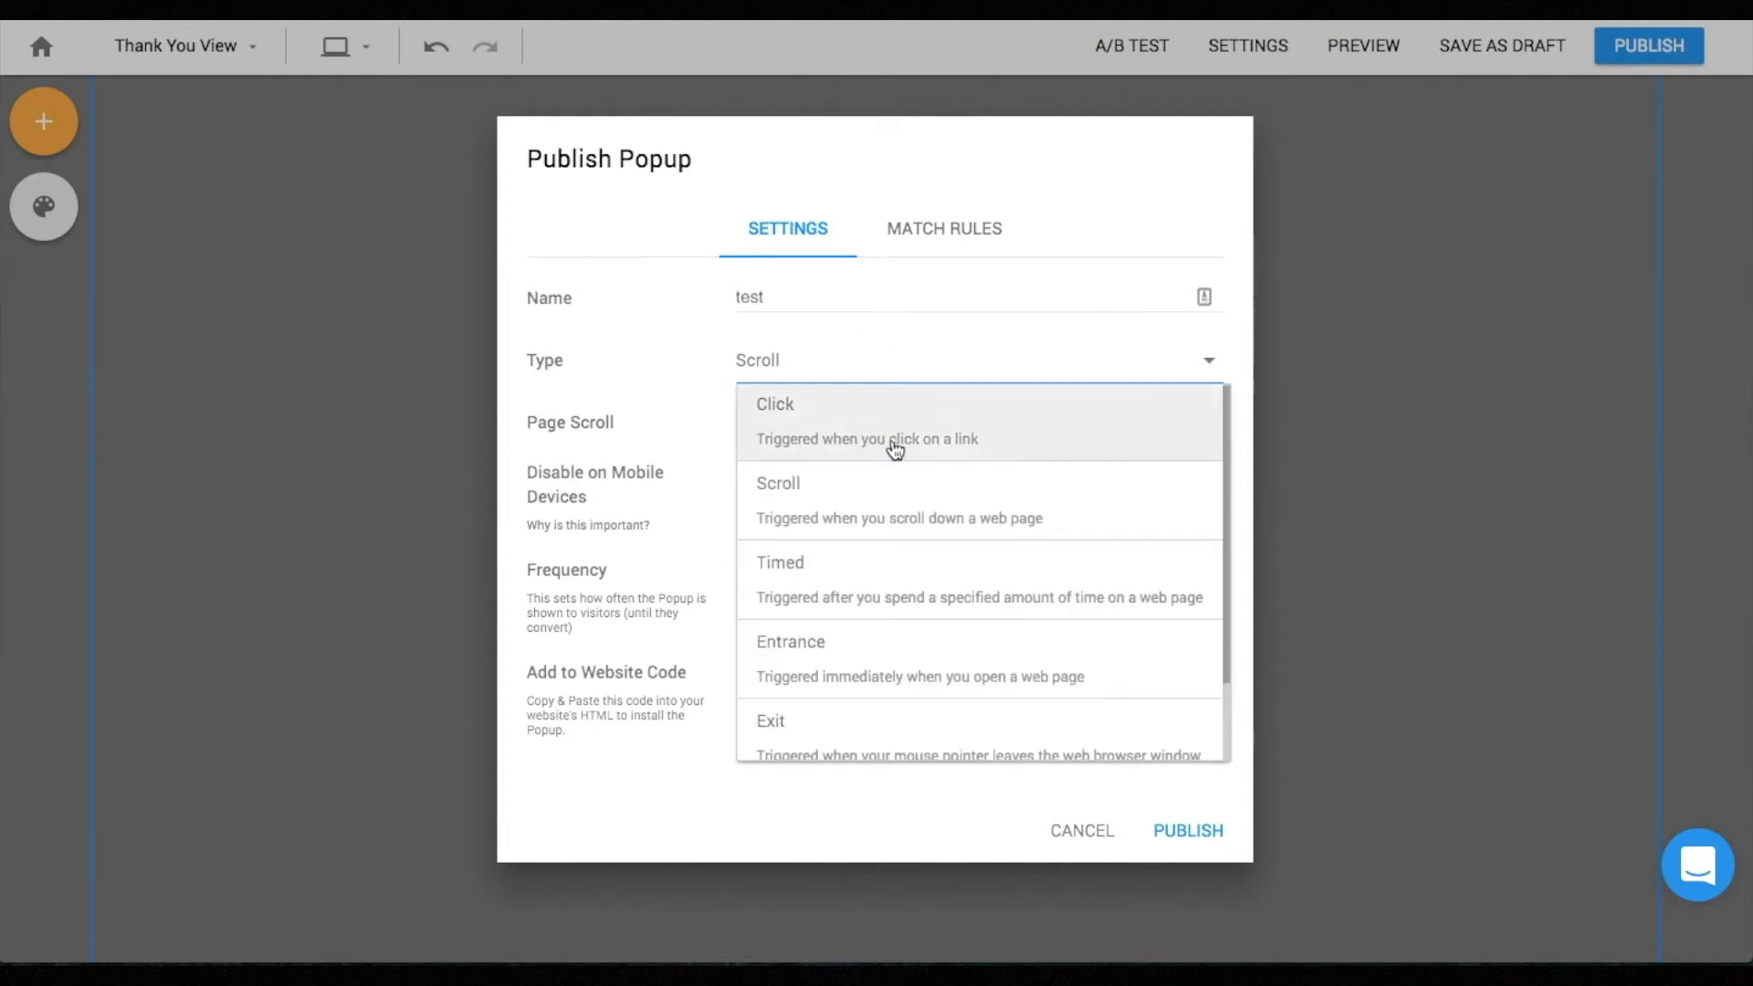
left_click(859, 585)
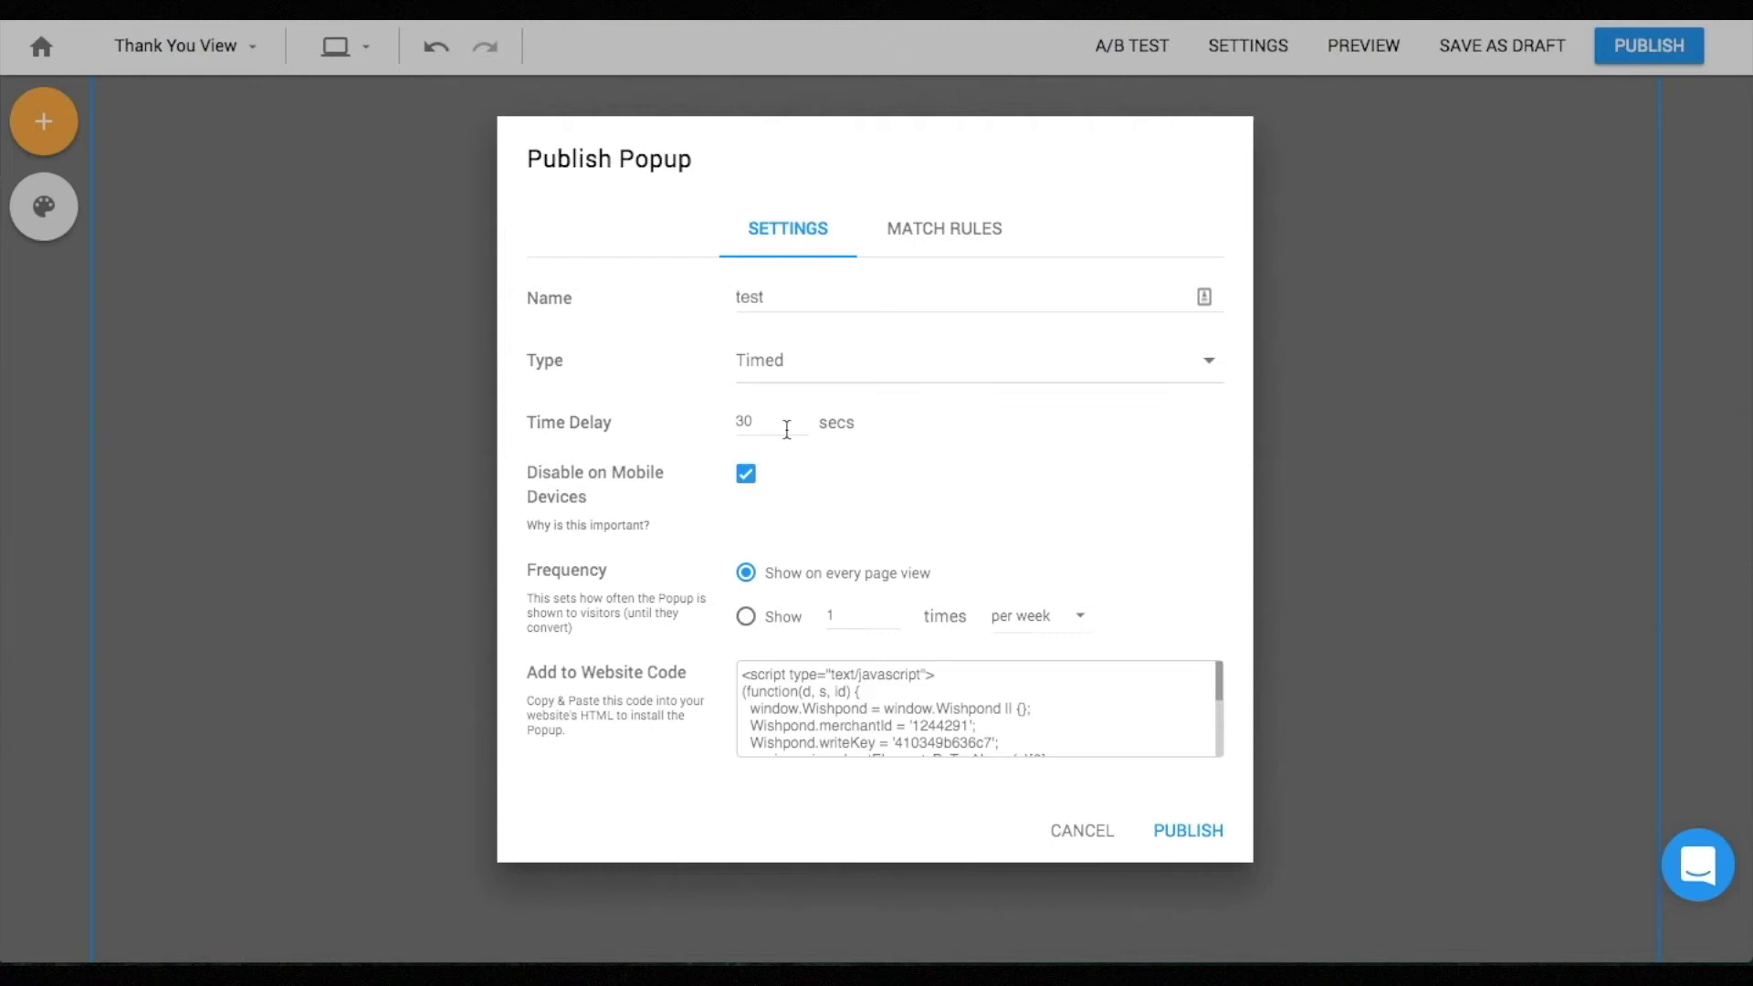
left_click(812, 381)
scroll(927, 651, "down", 1)
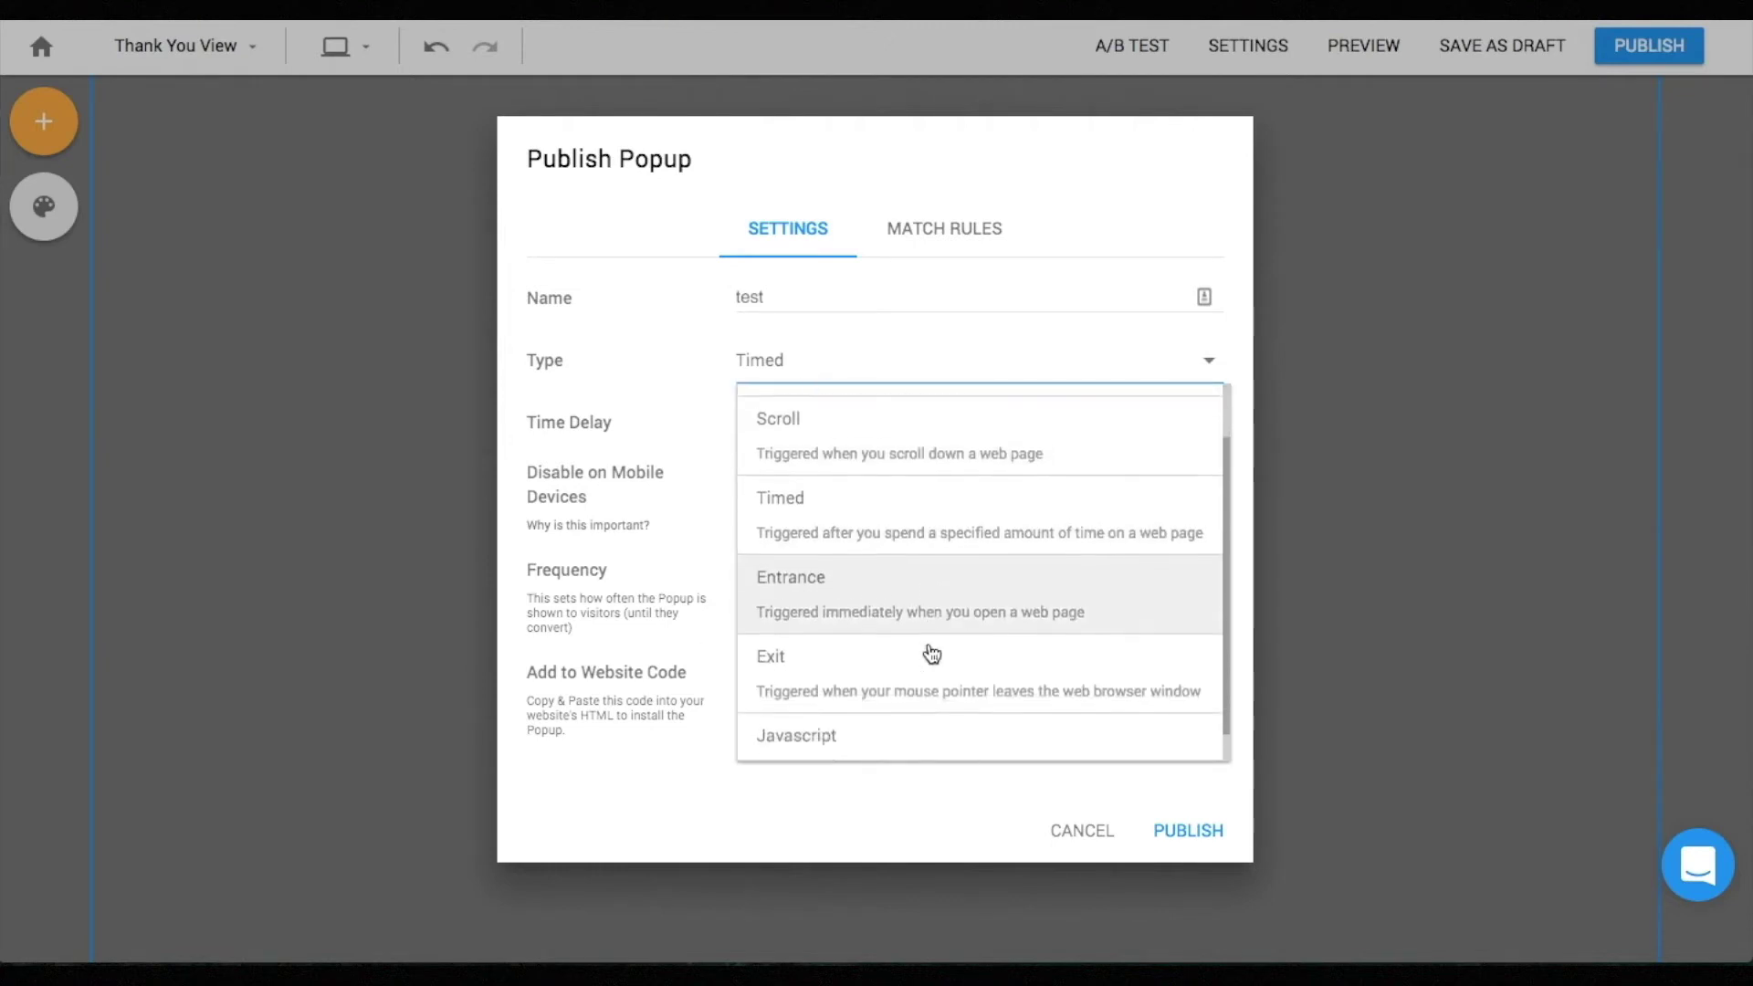
left_click(883, 604)
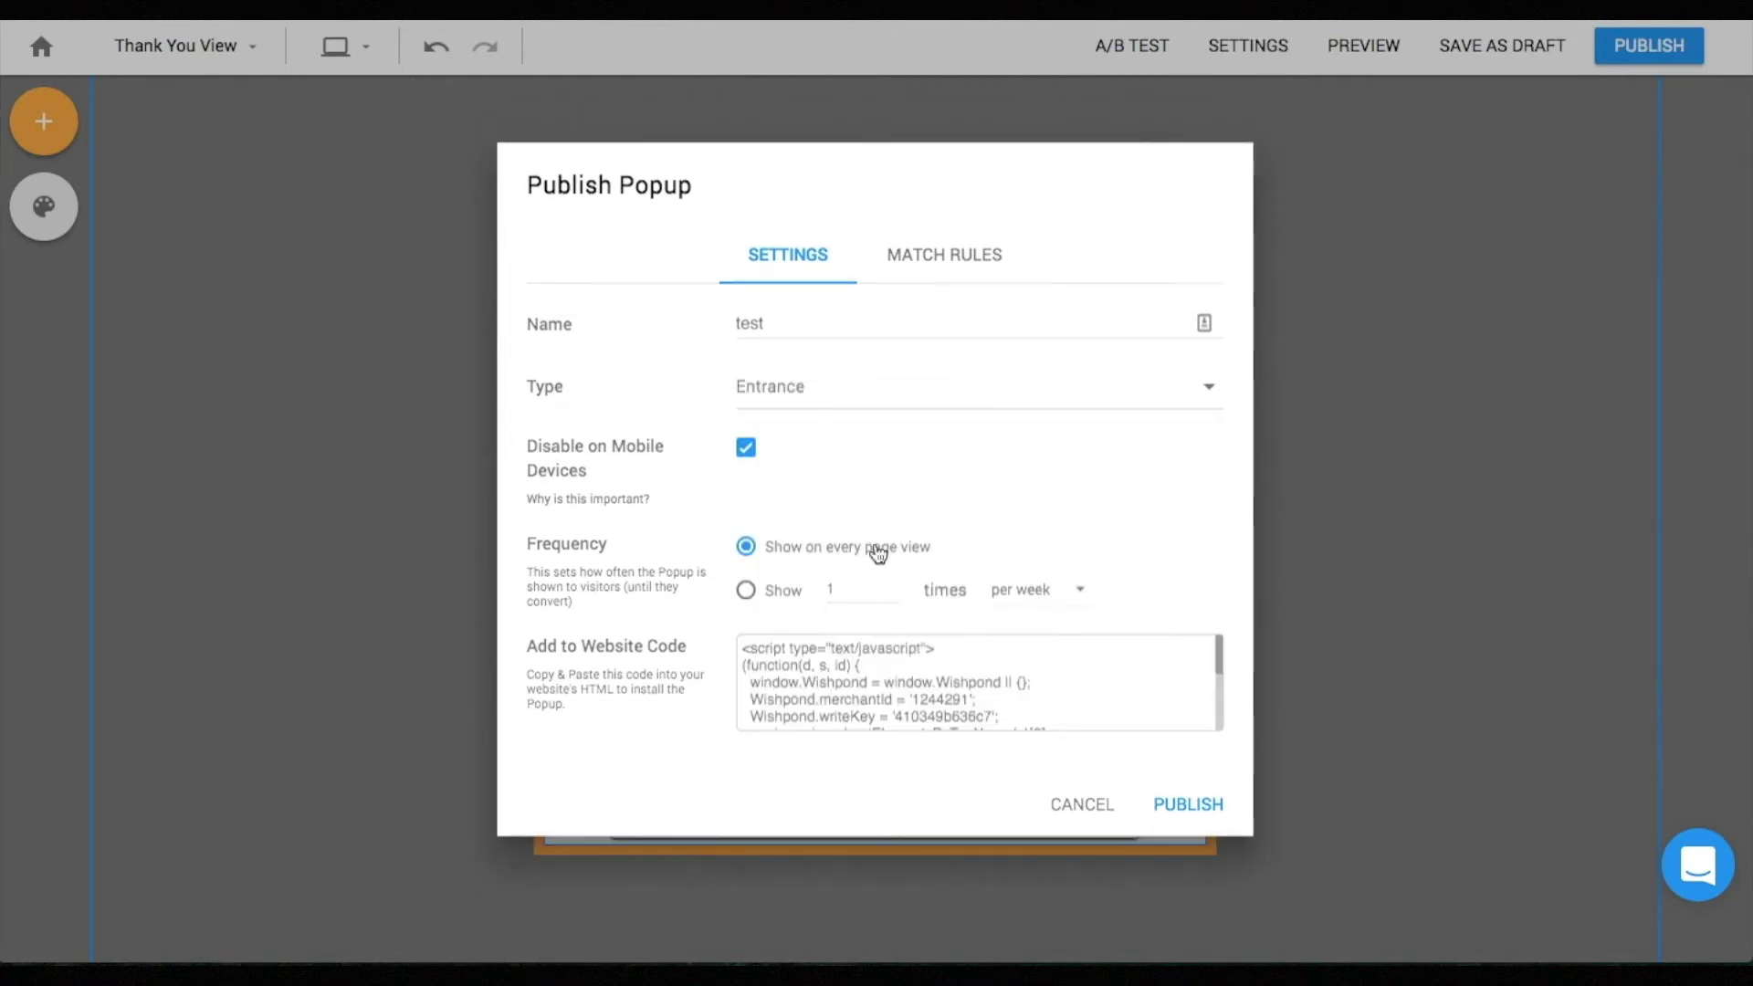
Step: Try the Exit and Javascript triggers, then set the type back to Entrance
left_click(905, 408)
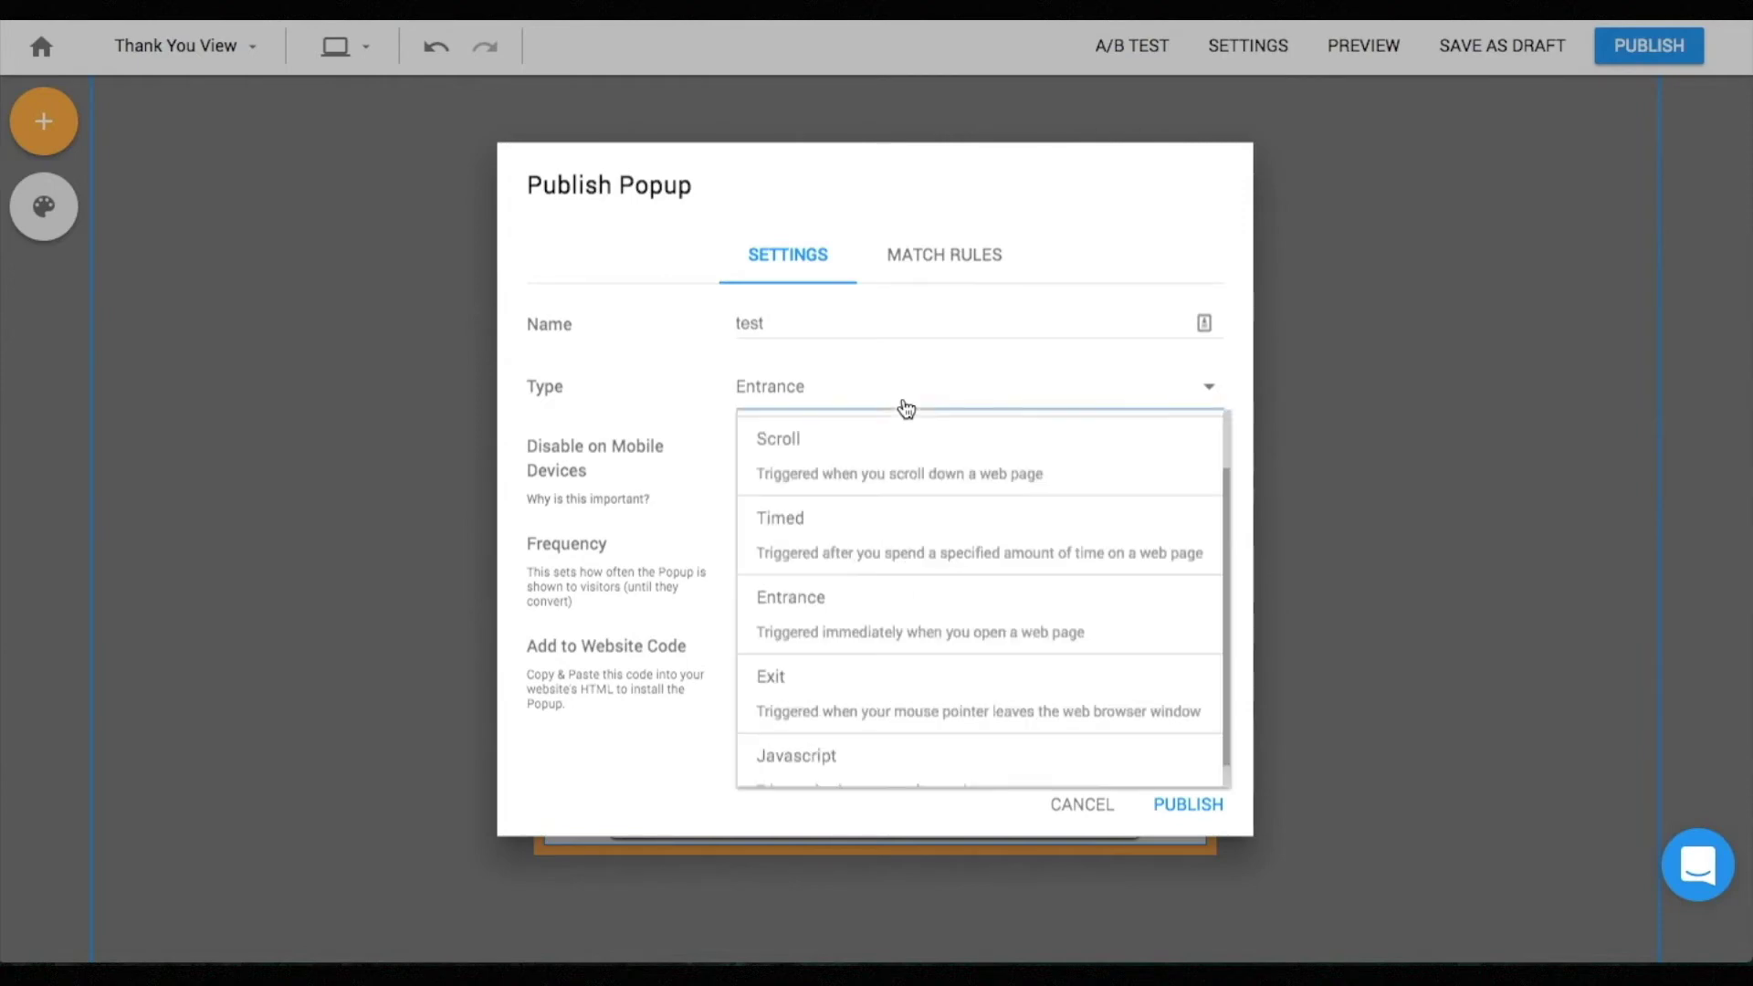
left_click(926, 678)
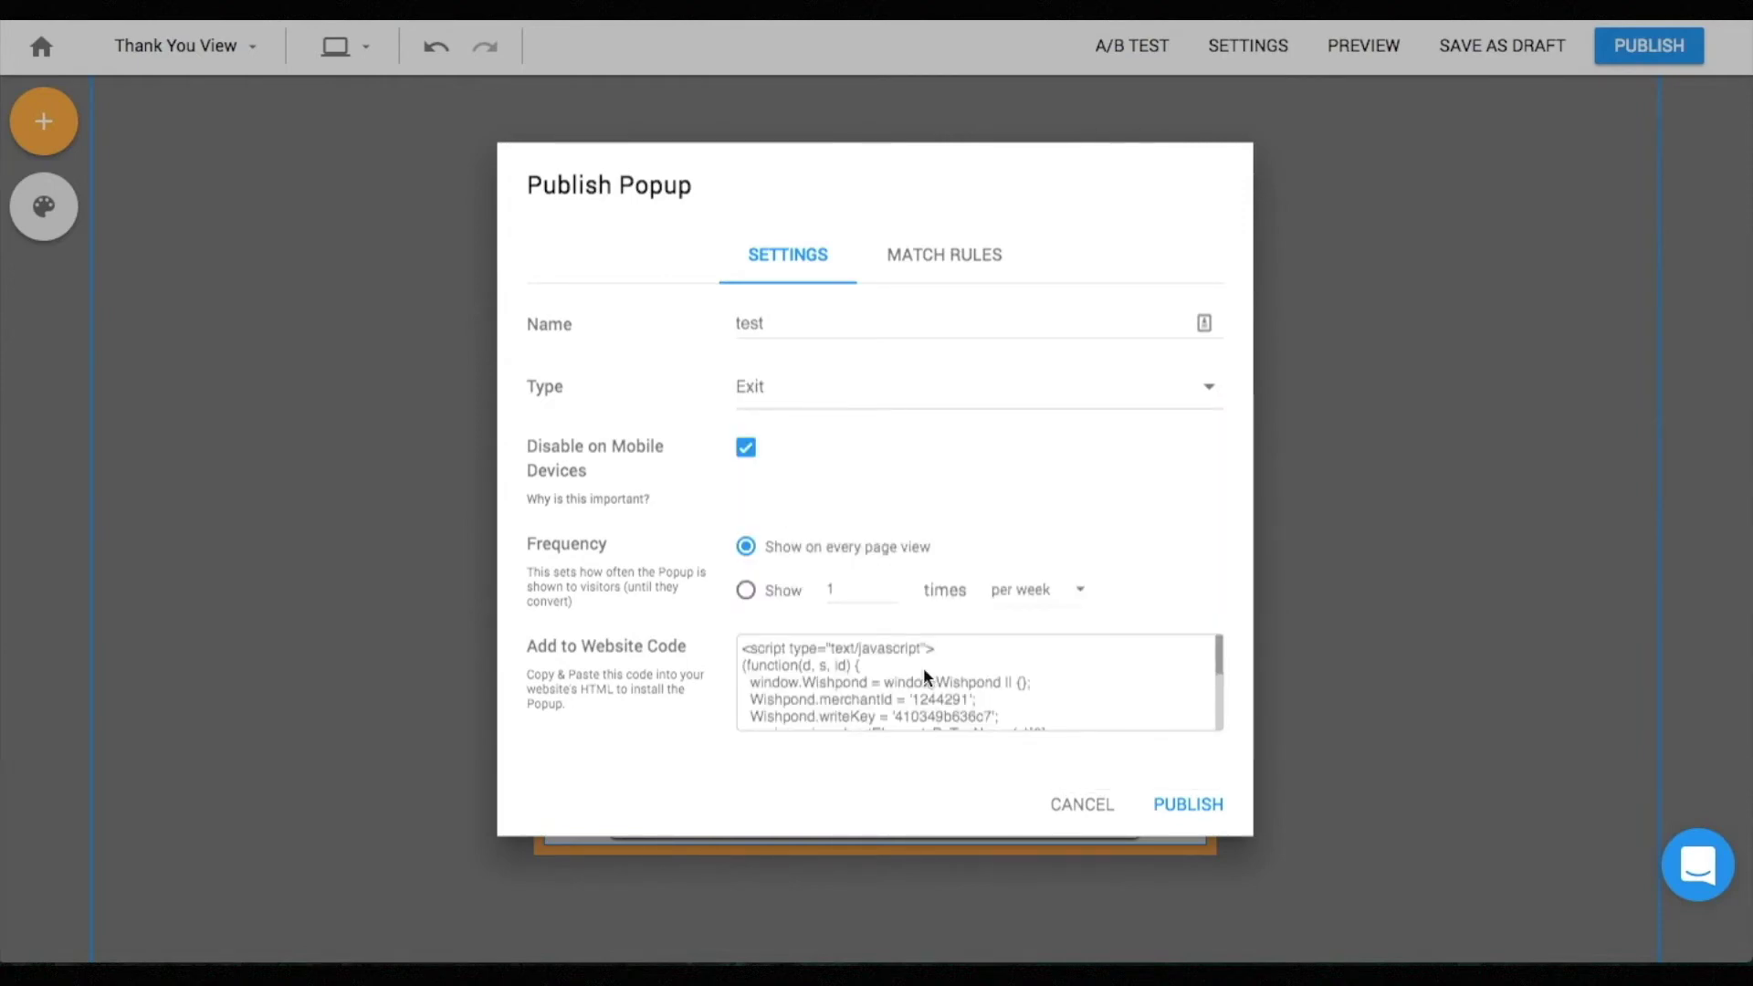
left_click(897, 390)
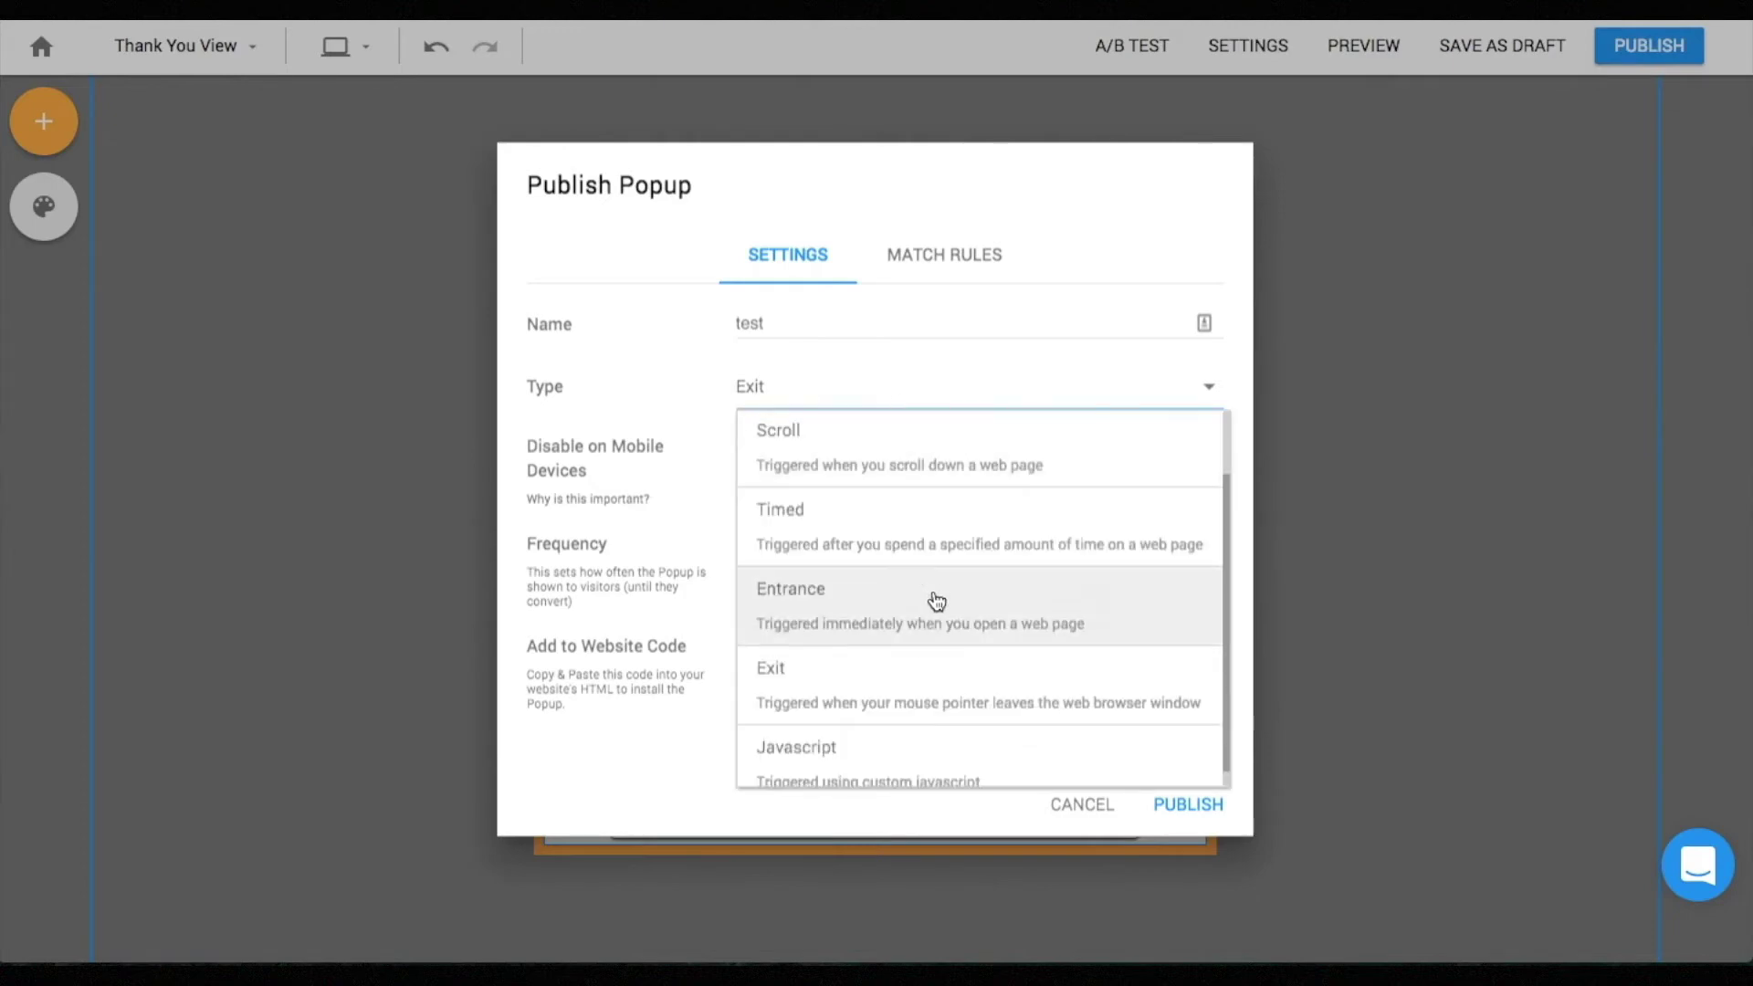
scroll(936, 601, "down", 1)
left_click(896, 754)
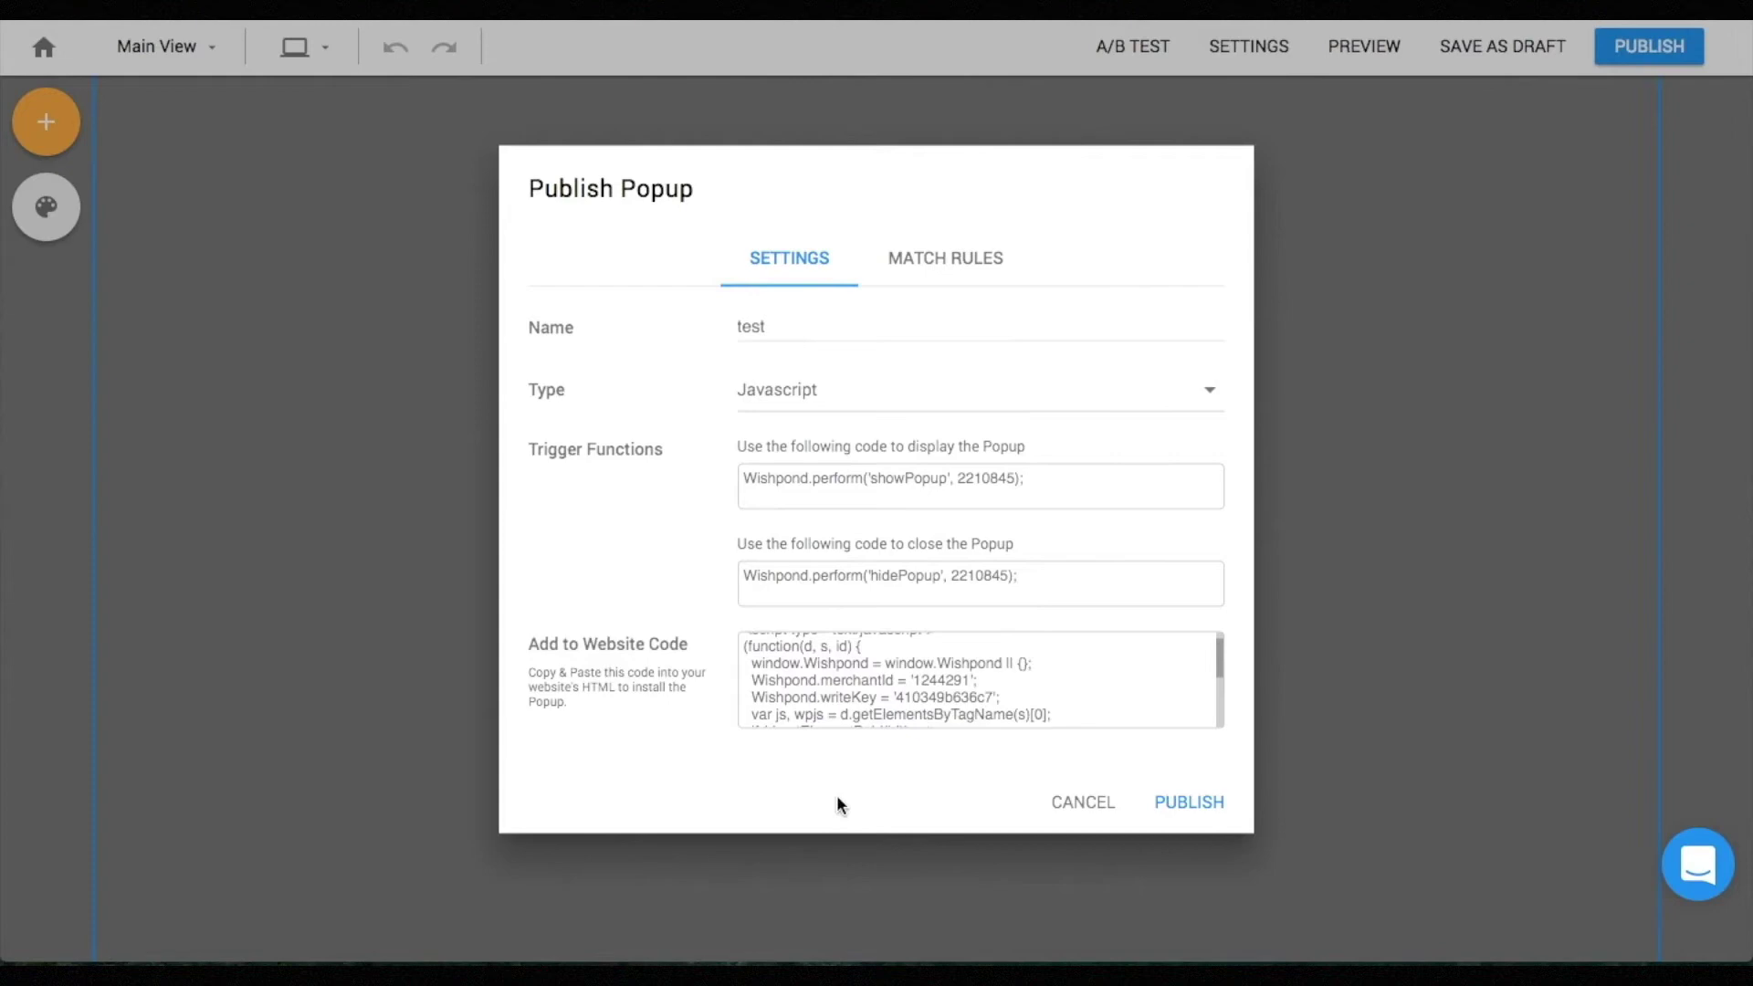
left_click(989, 398)
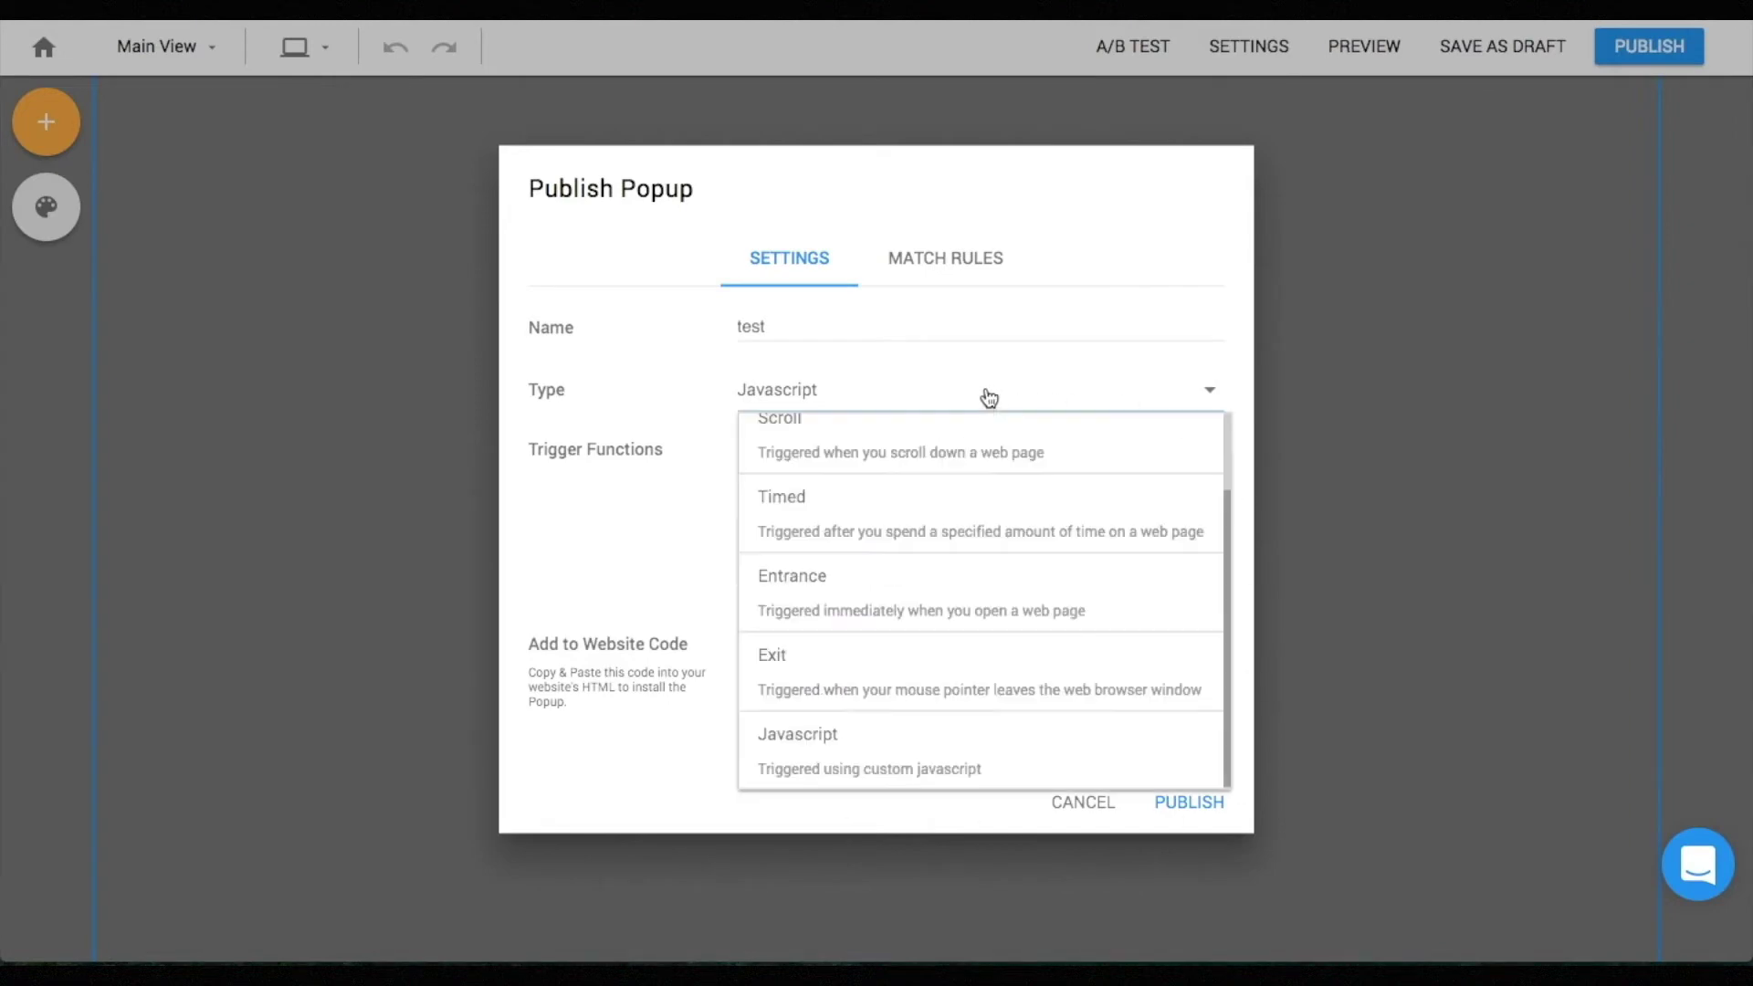
scroll(966, 539, "up", 1)
left_click(932, 616)
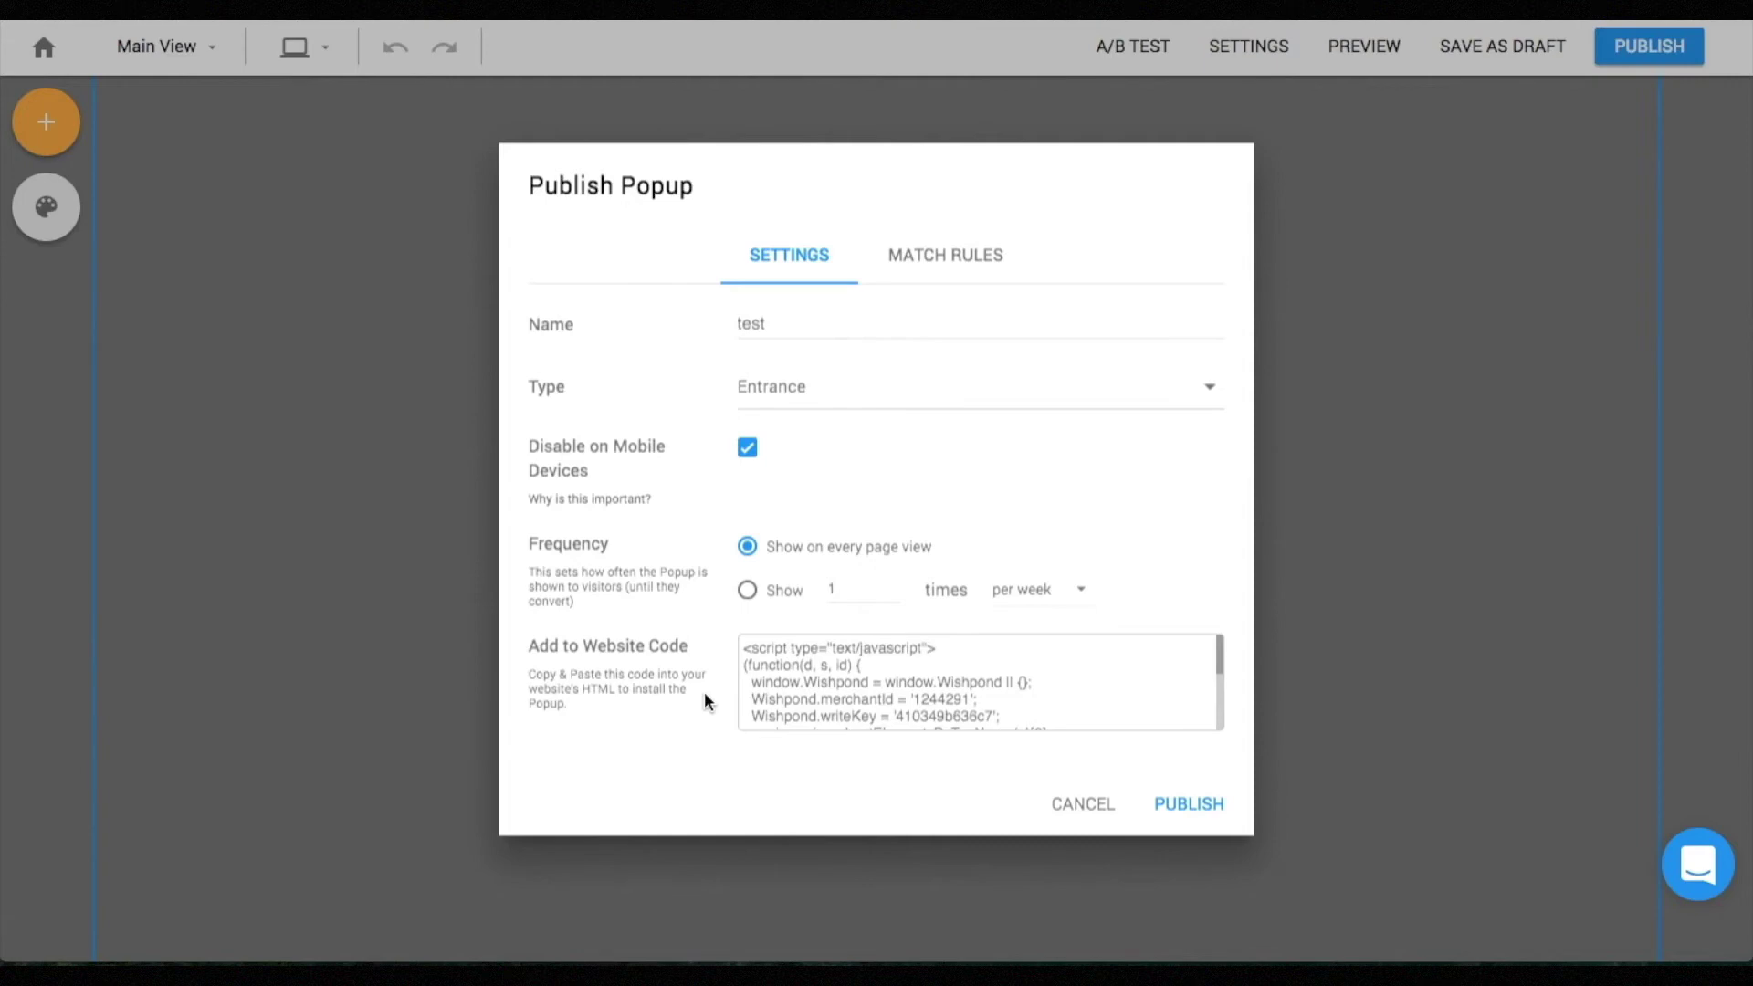
Step: Add a shown Wishpond Campaign page rule under Match Rules
left_click(923, 257)
left_click(849, 442)
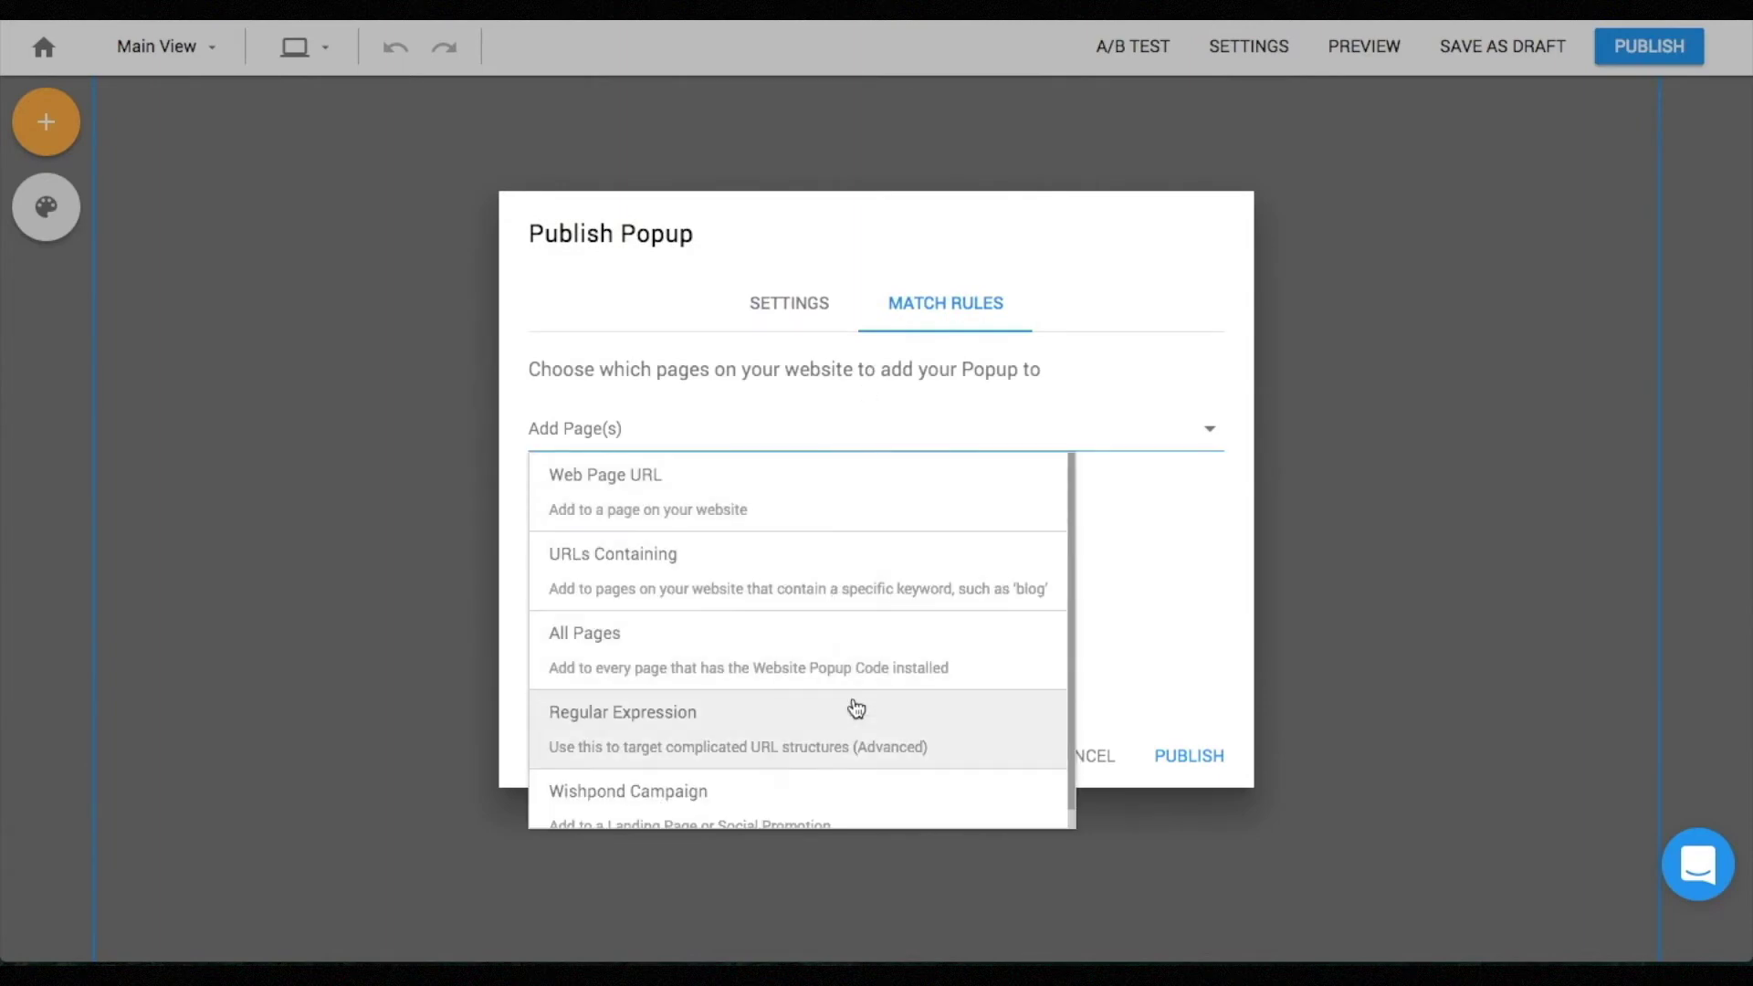
left_click(857, 793)
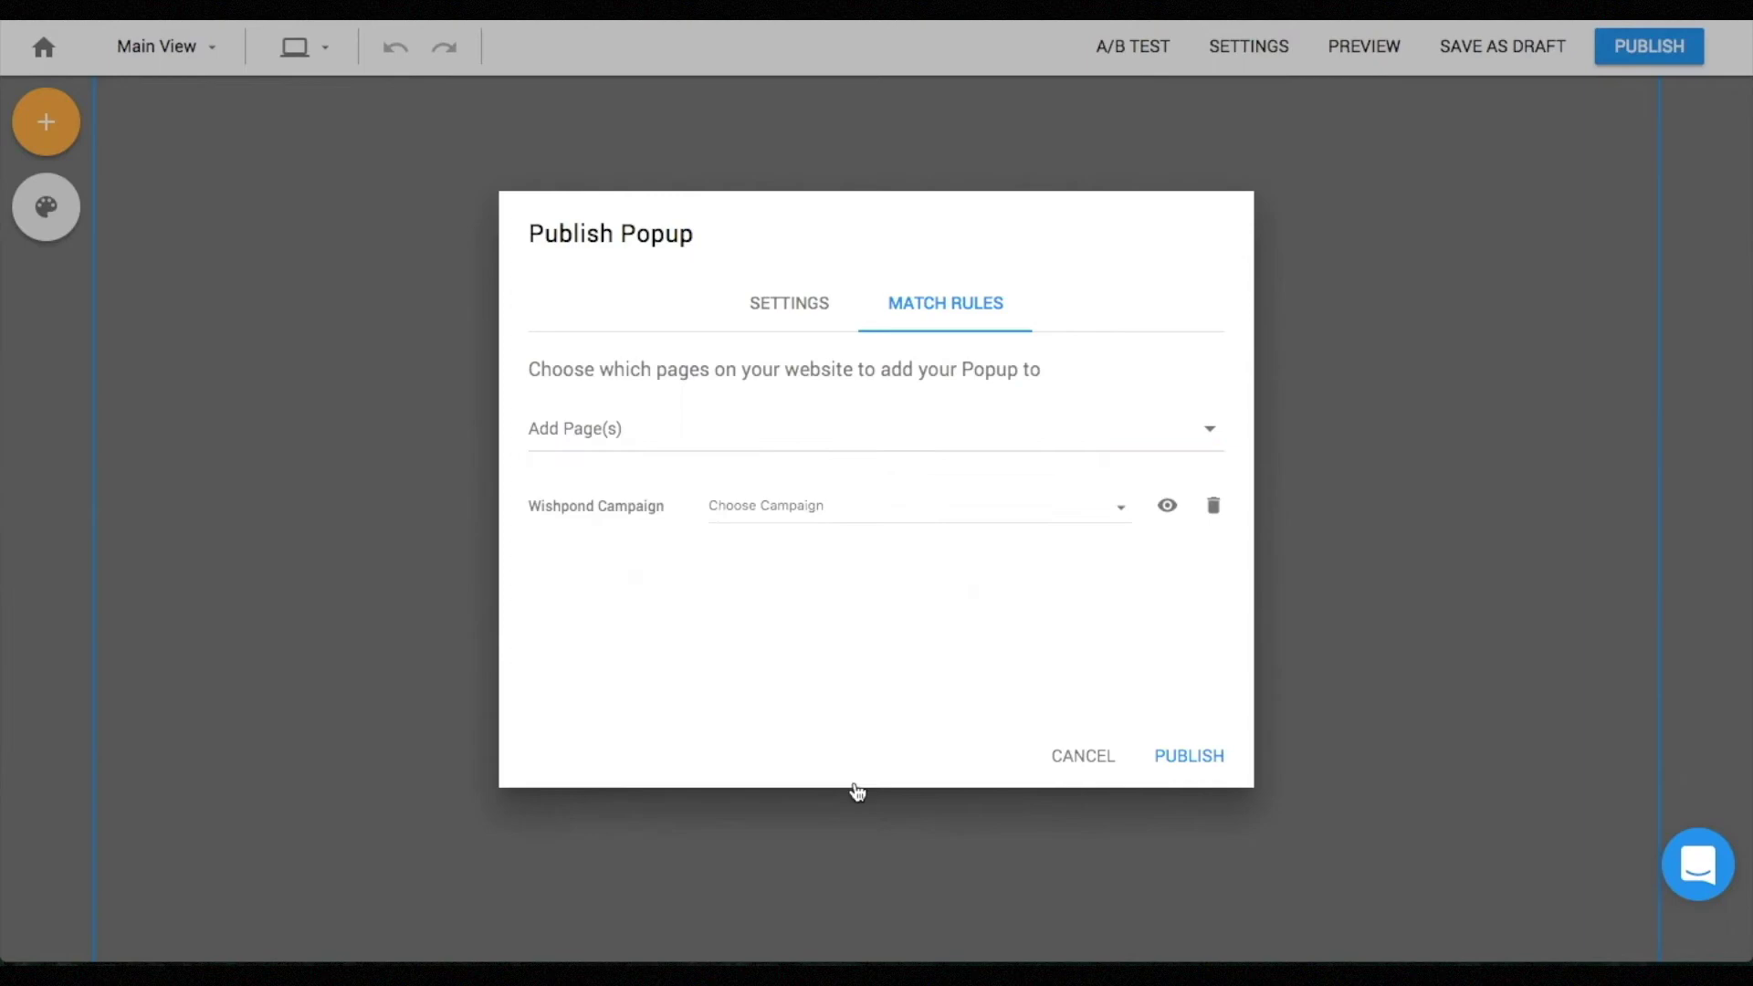
left_click(1168, 507)
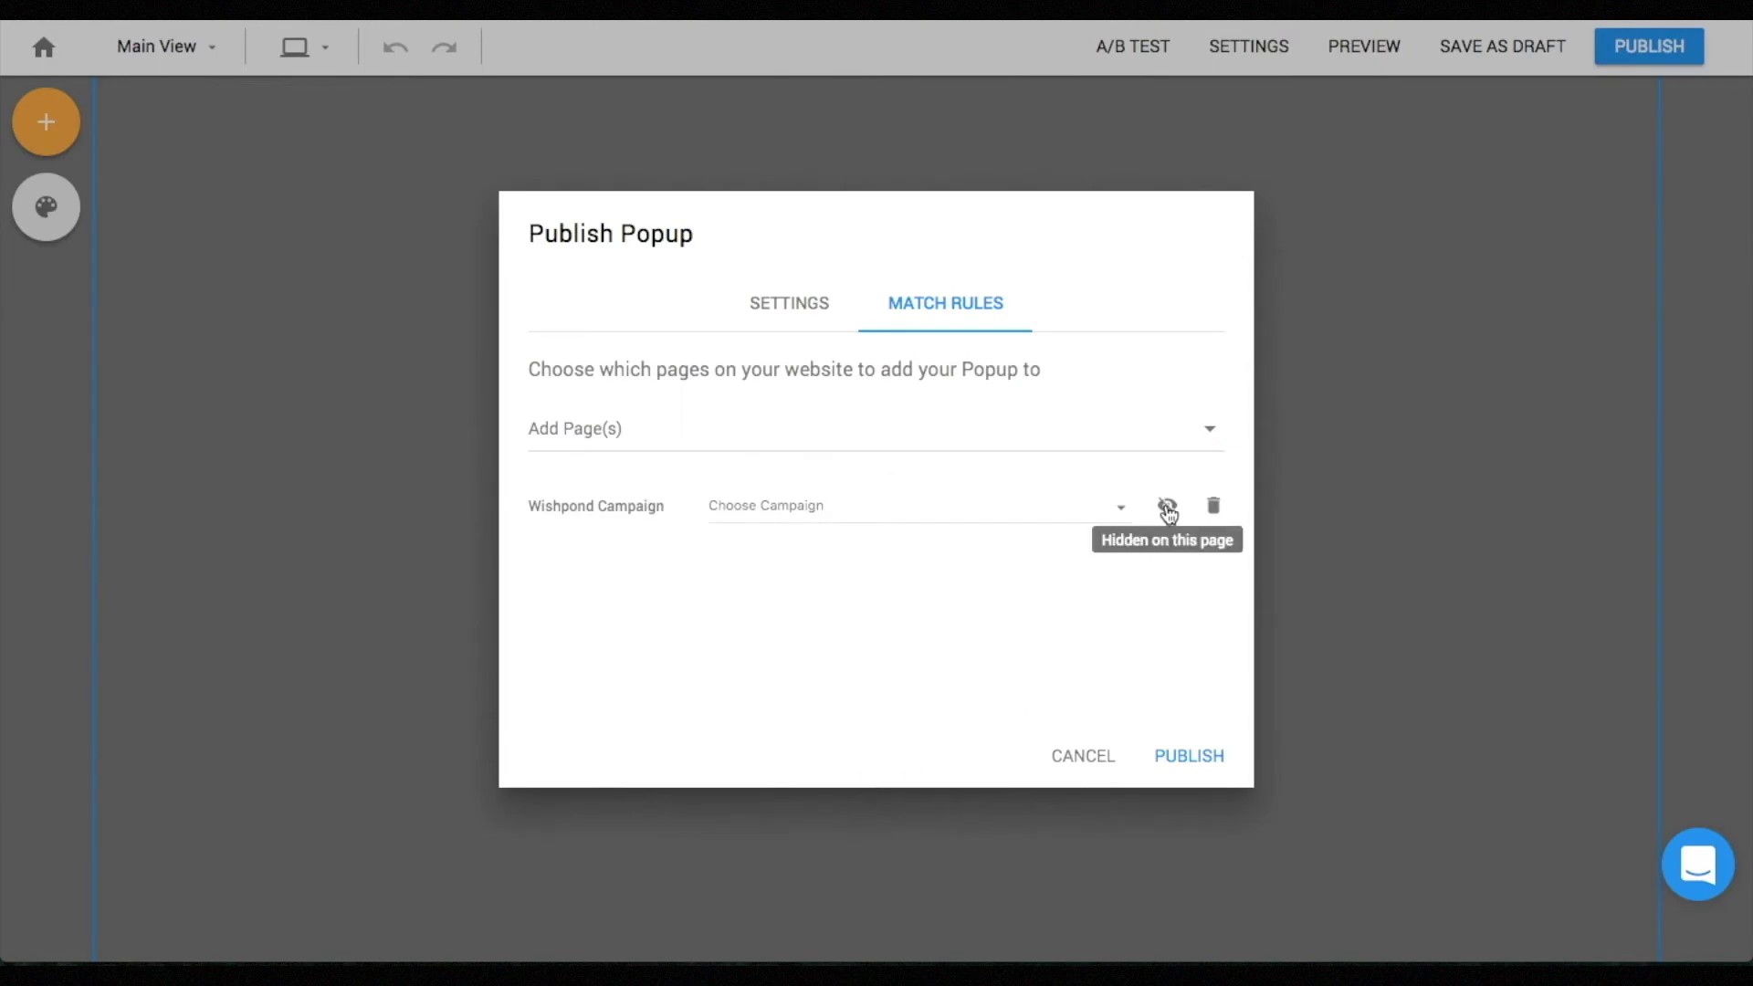
left_click(1168, 508)
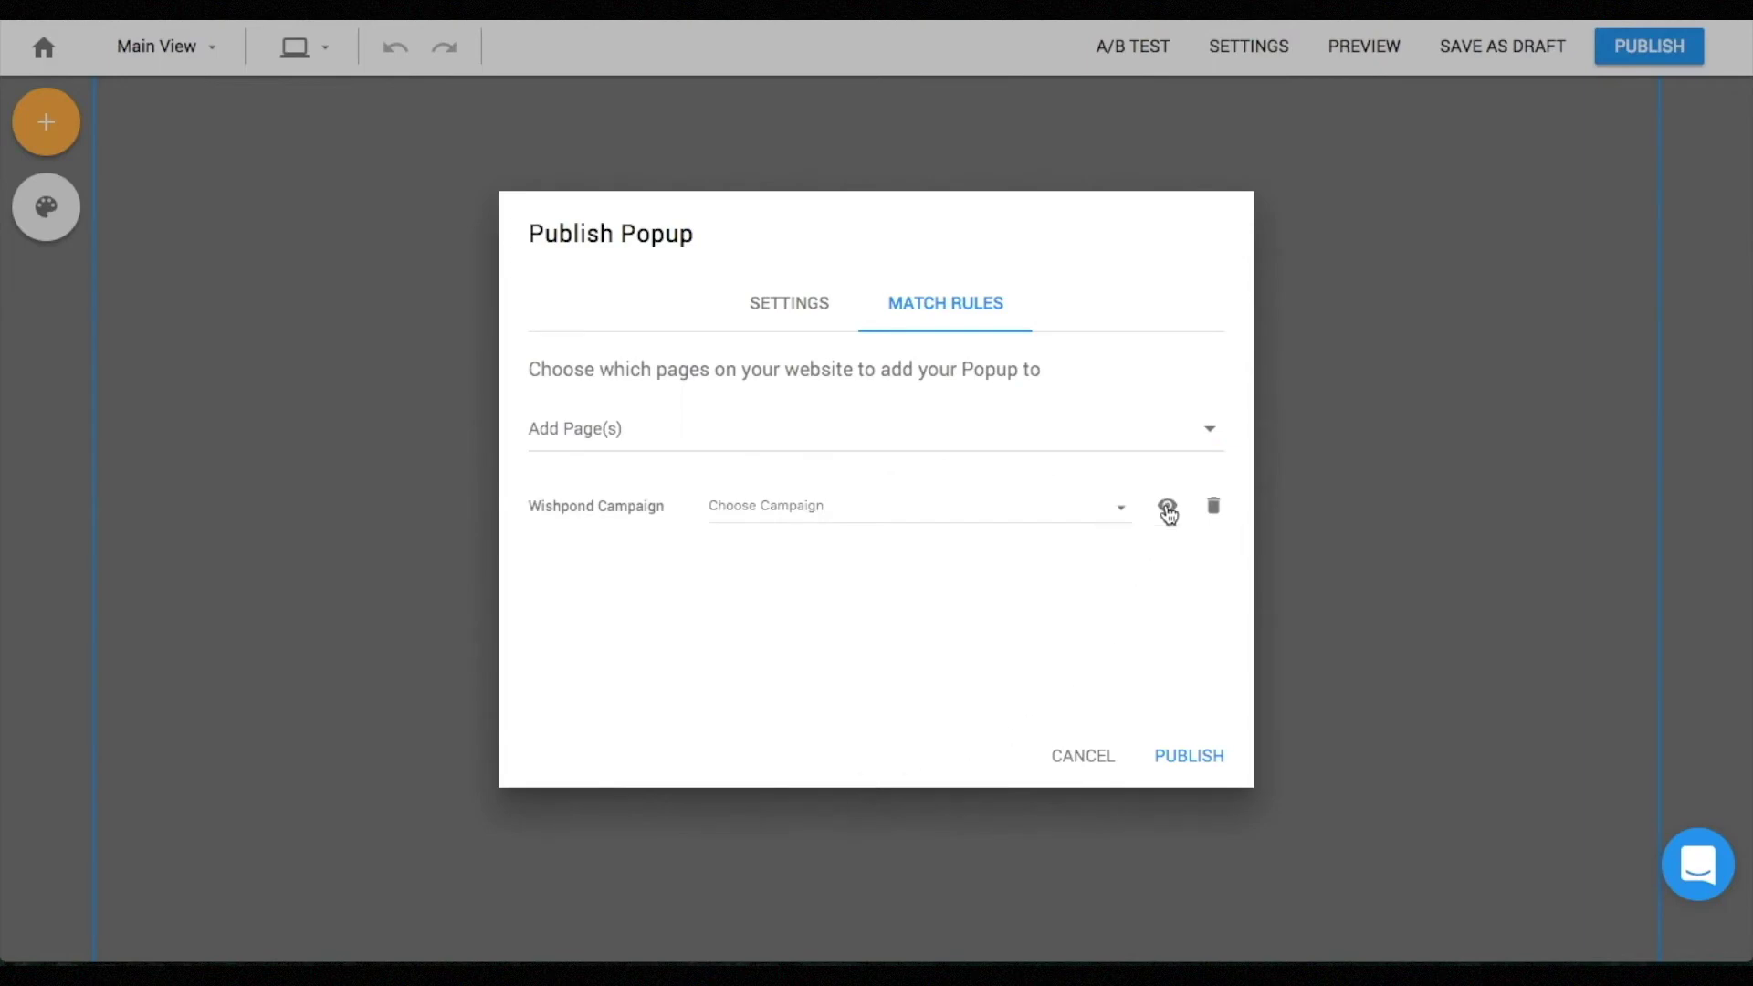
Step: Target the Landing Page Testing Page (Marketing Academy) campaign and publish the popup
left_click(1066, 505)
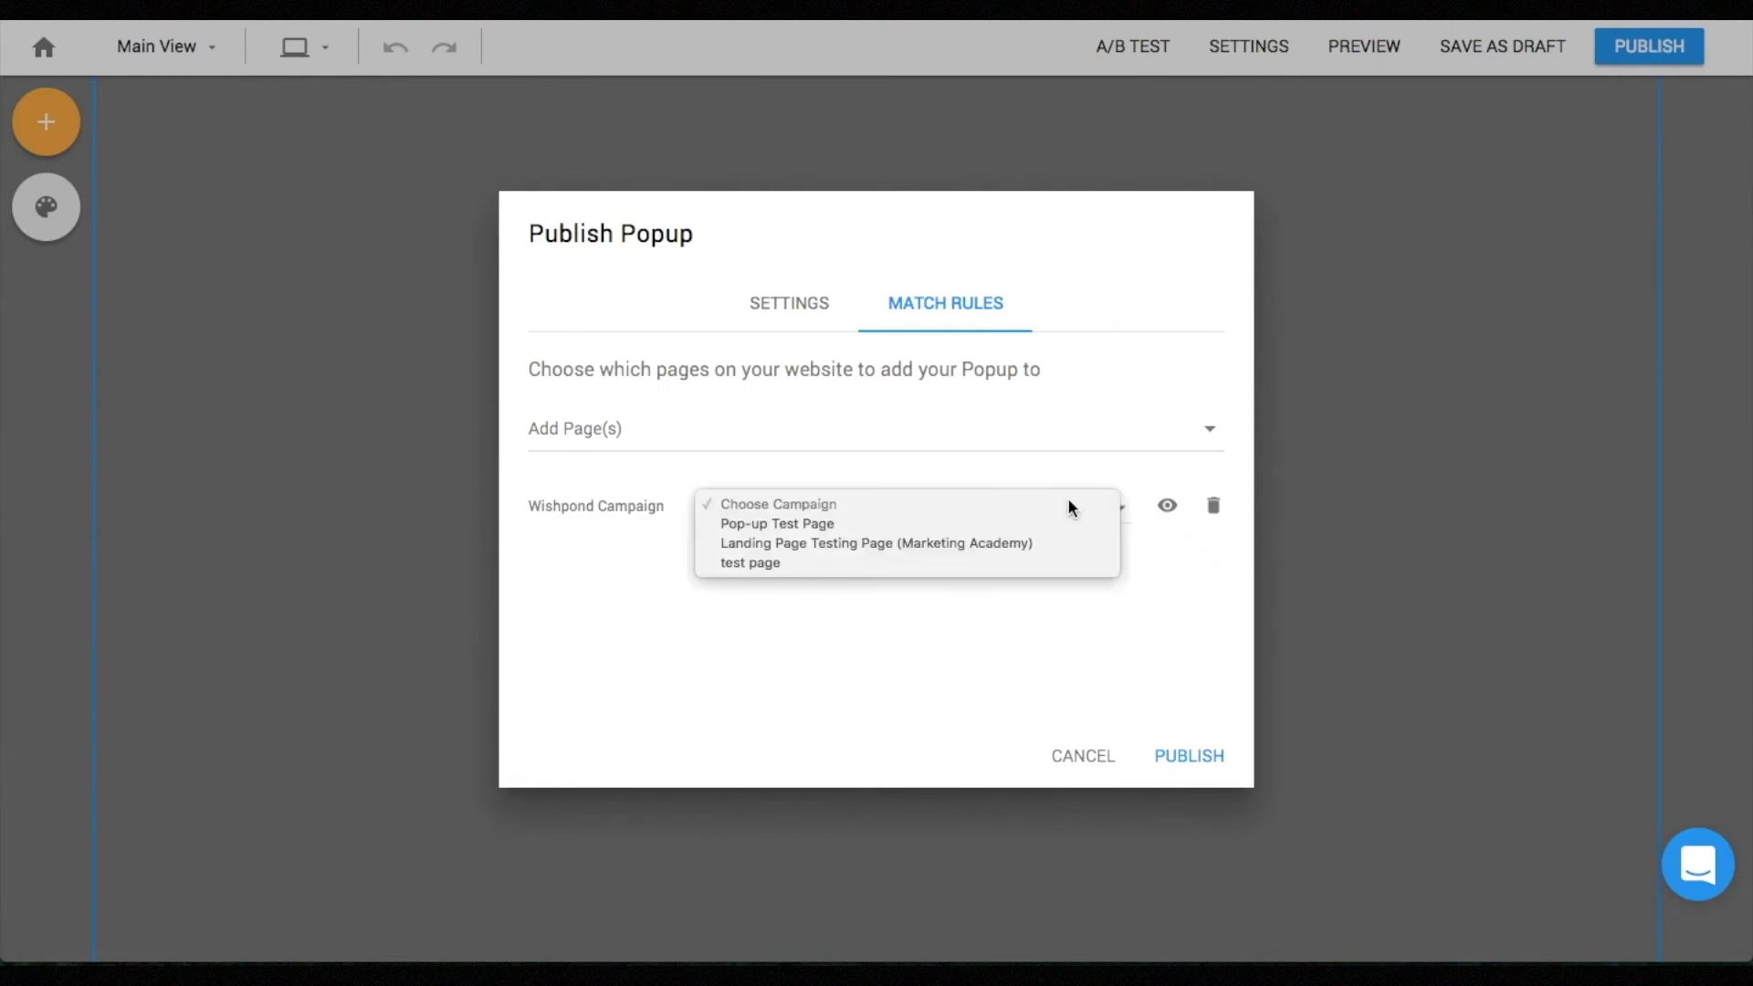
left_click(1054, 544)
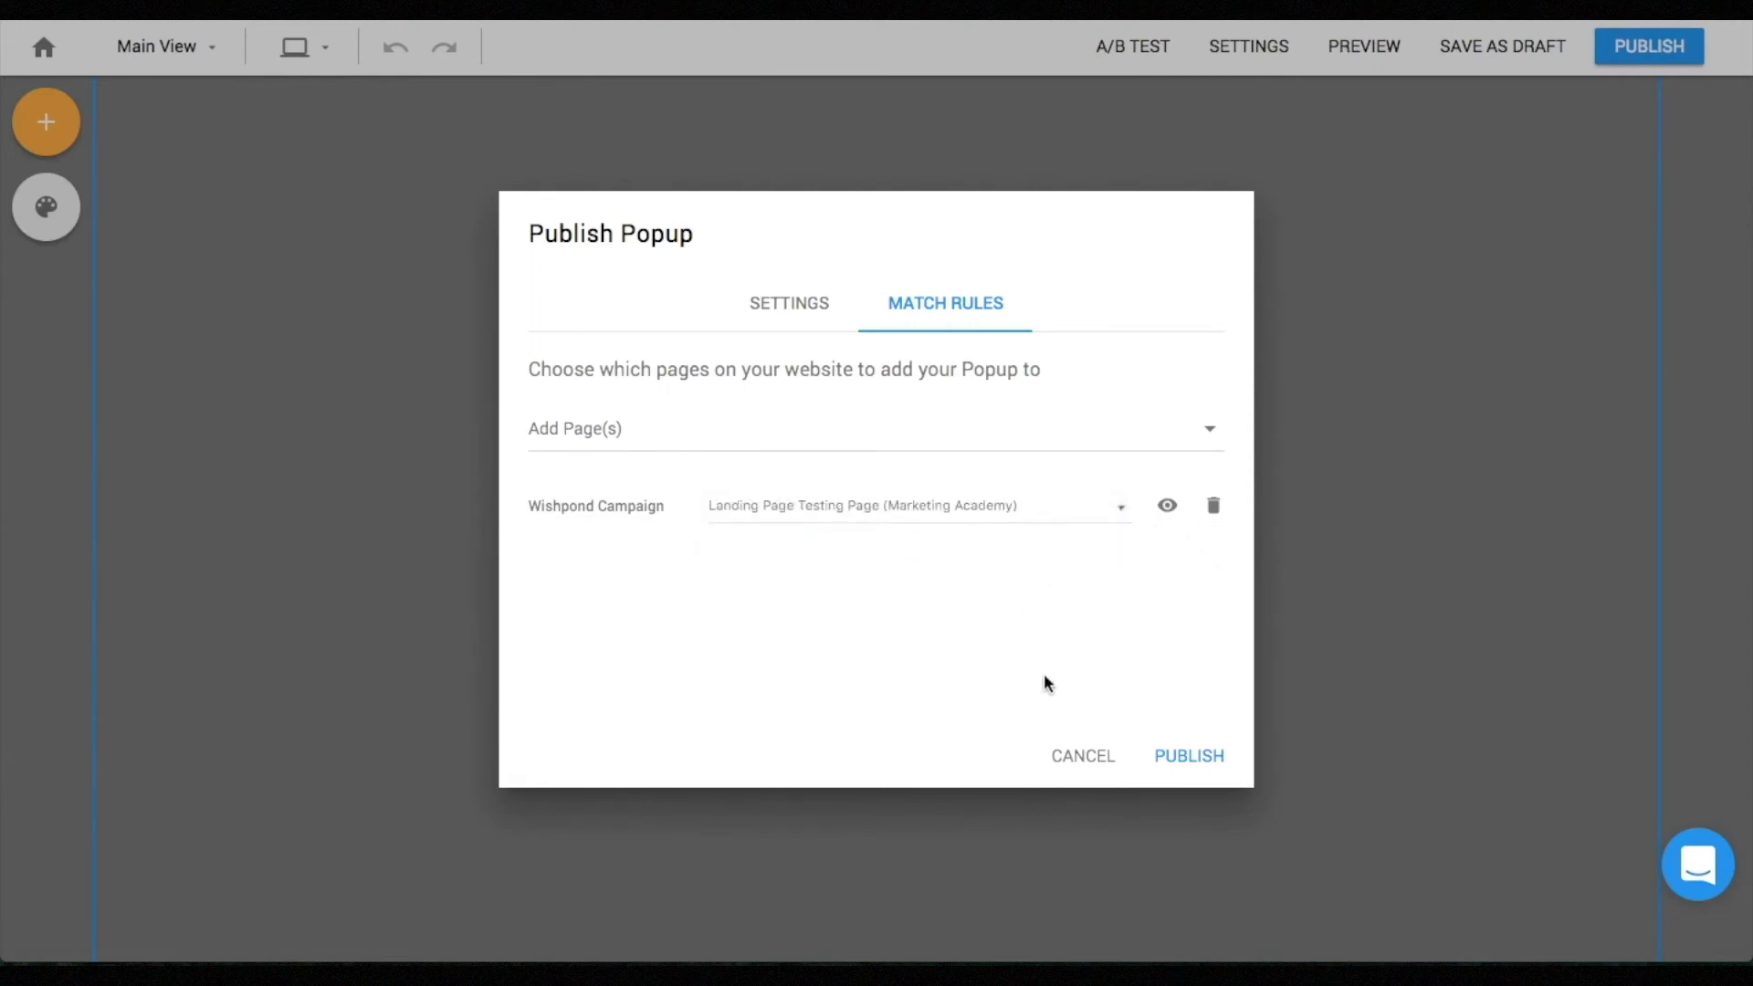
left_click(1188, 758)
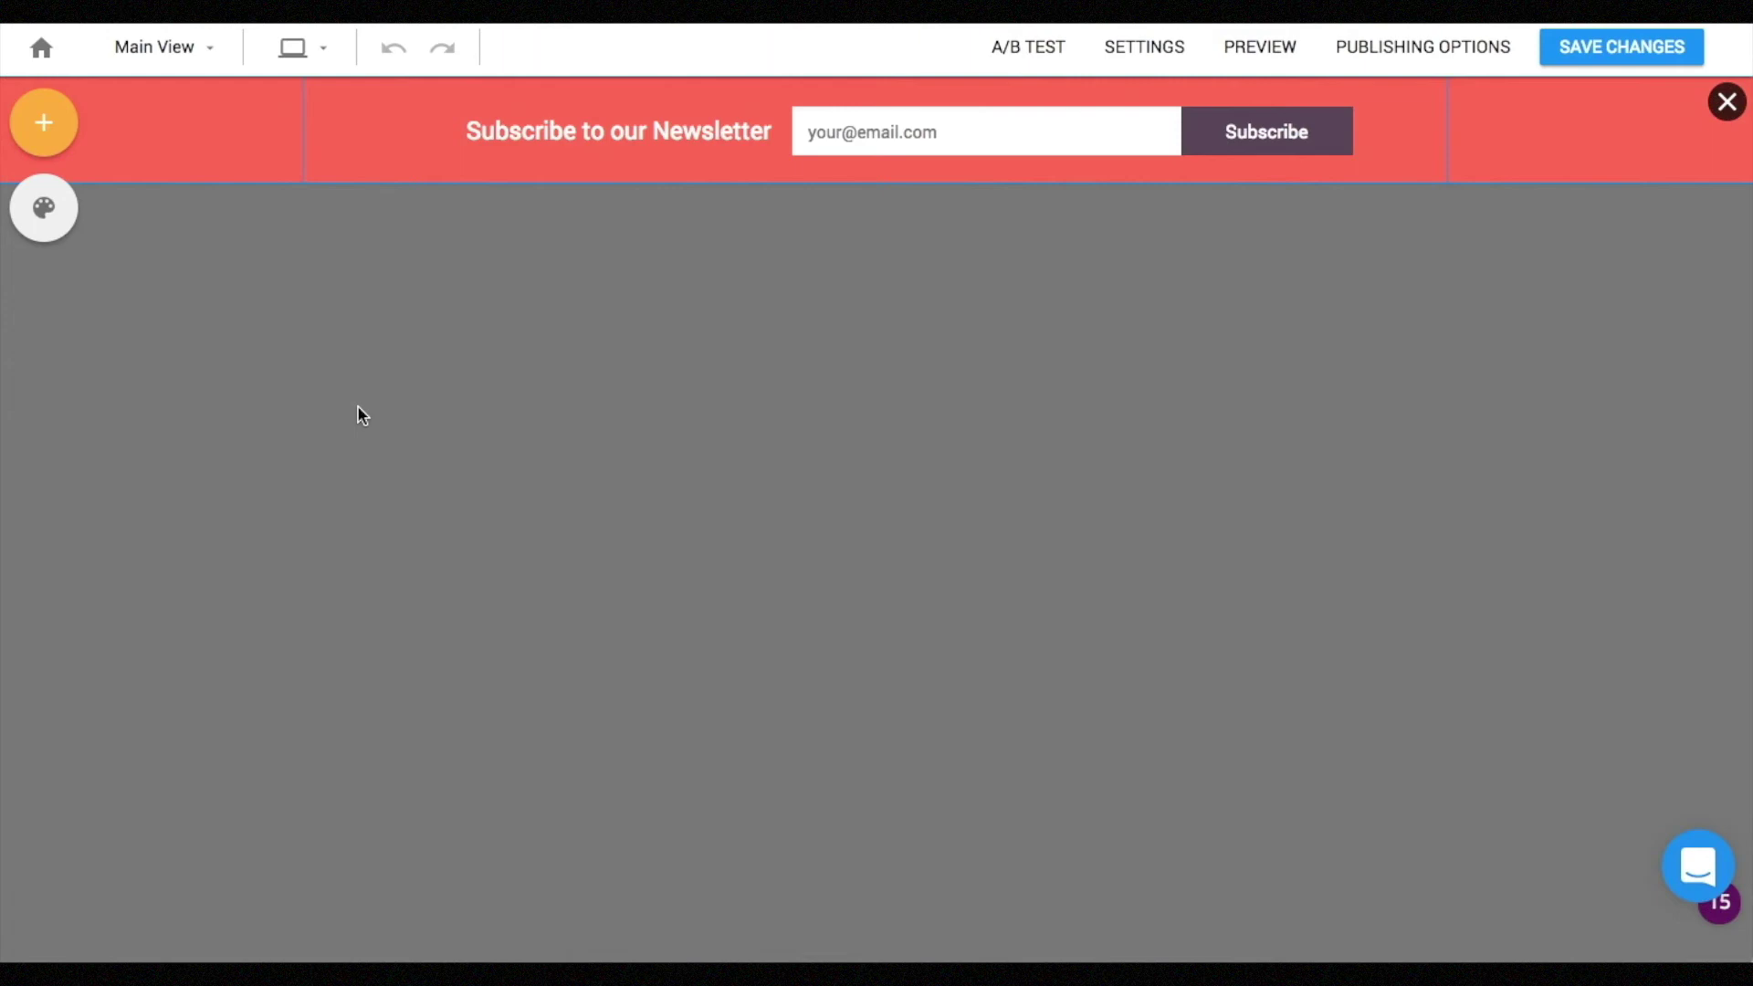
Step: Inspect the bar's heading, form and Subscribe button click actions, leaving them unchanged
left_click(551, 139)
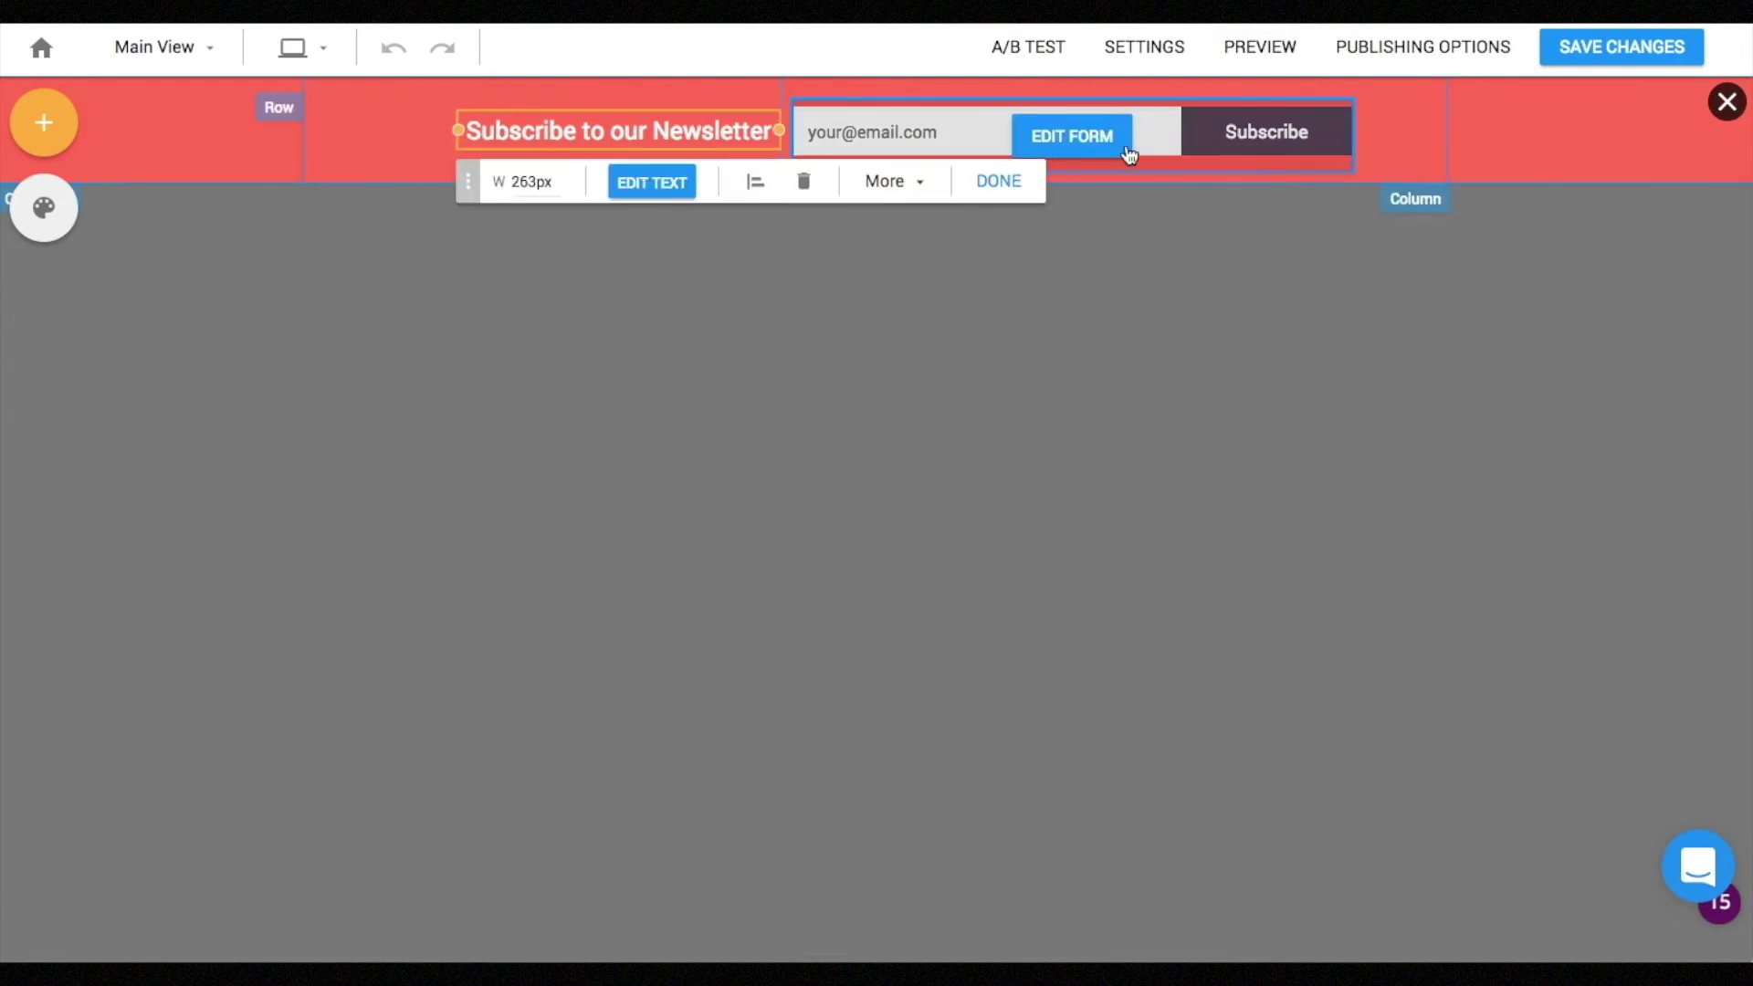
left_click(1244, 137)
left_click(1247, 137)
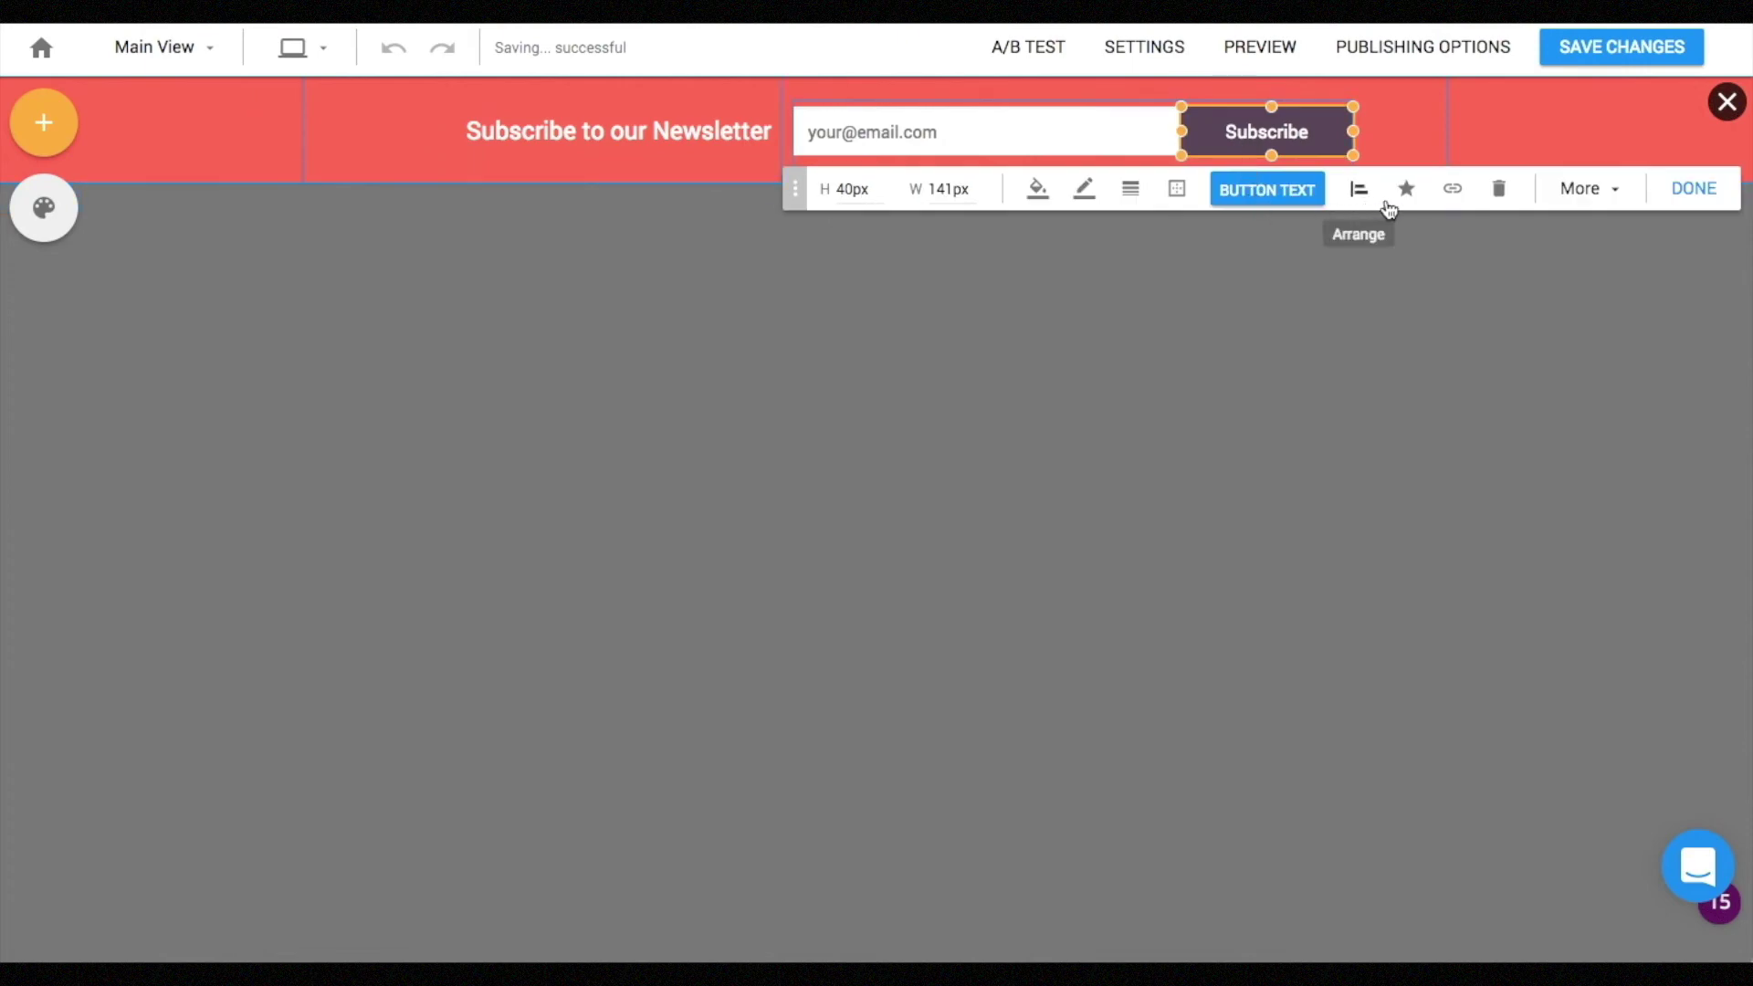
left_click(1453, 189)
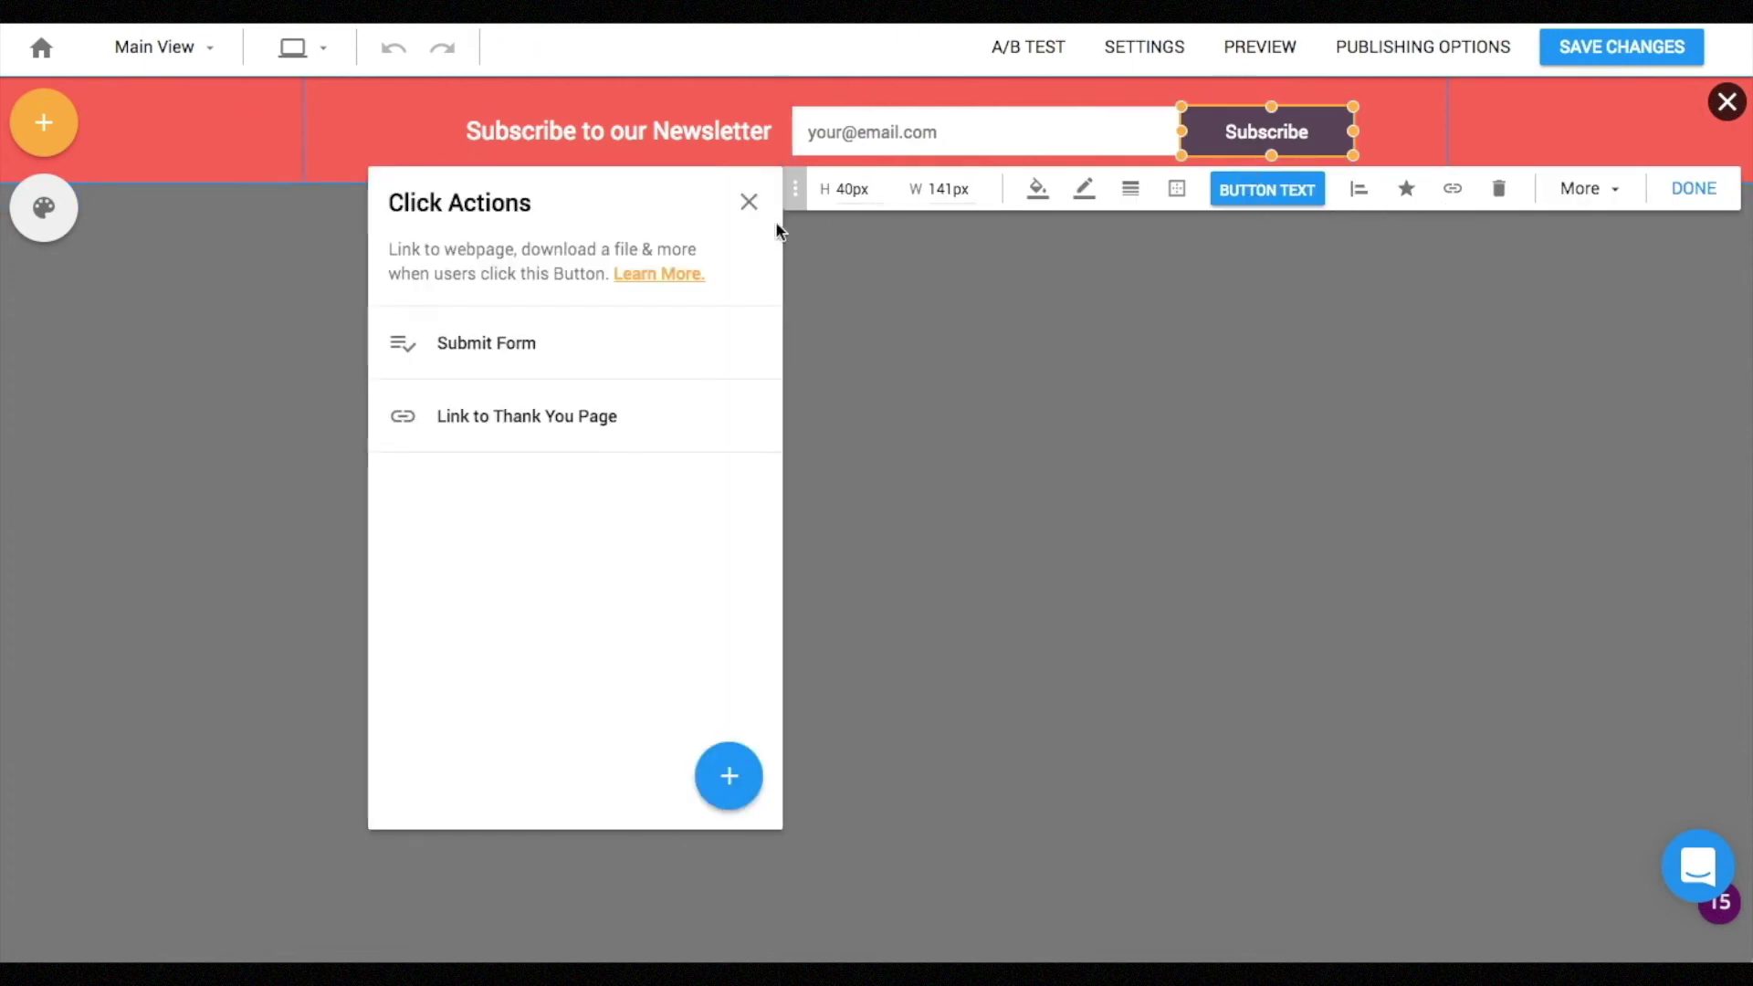
left_click(749, 200)
left_click(1692, 214)
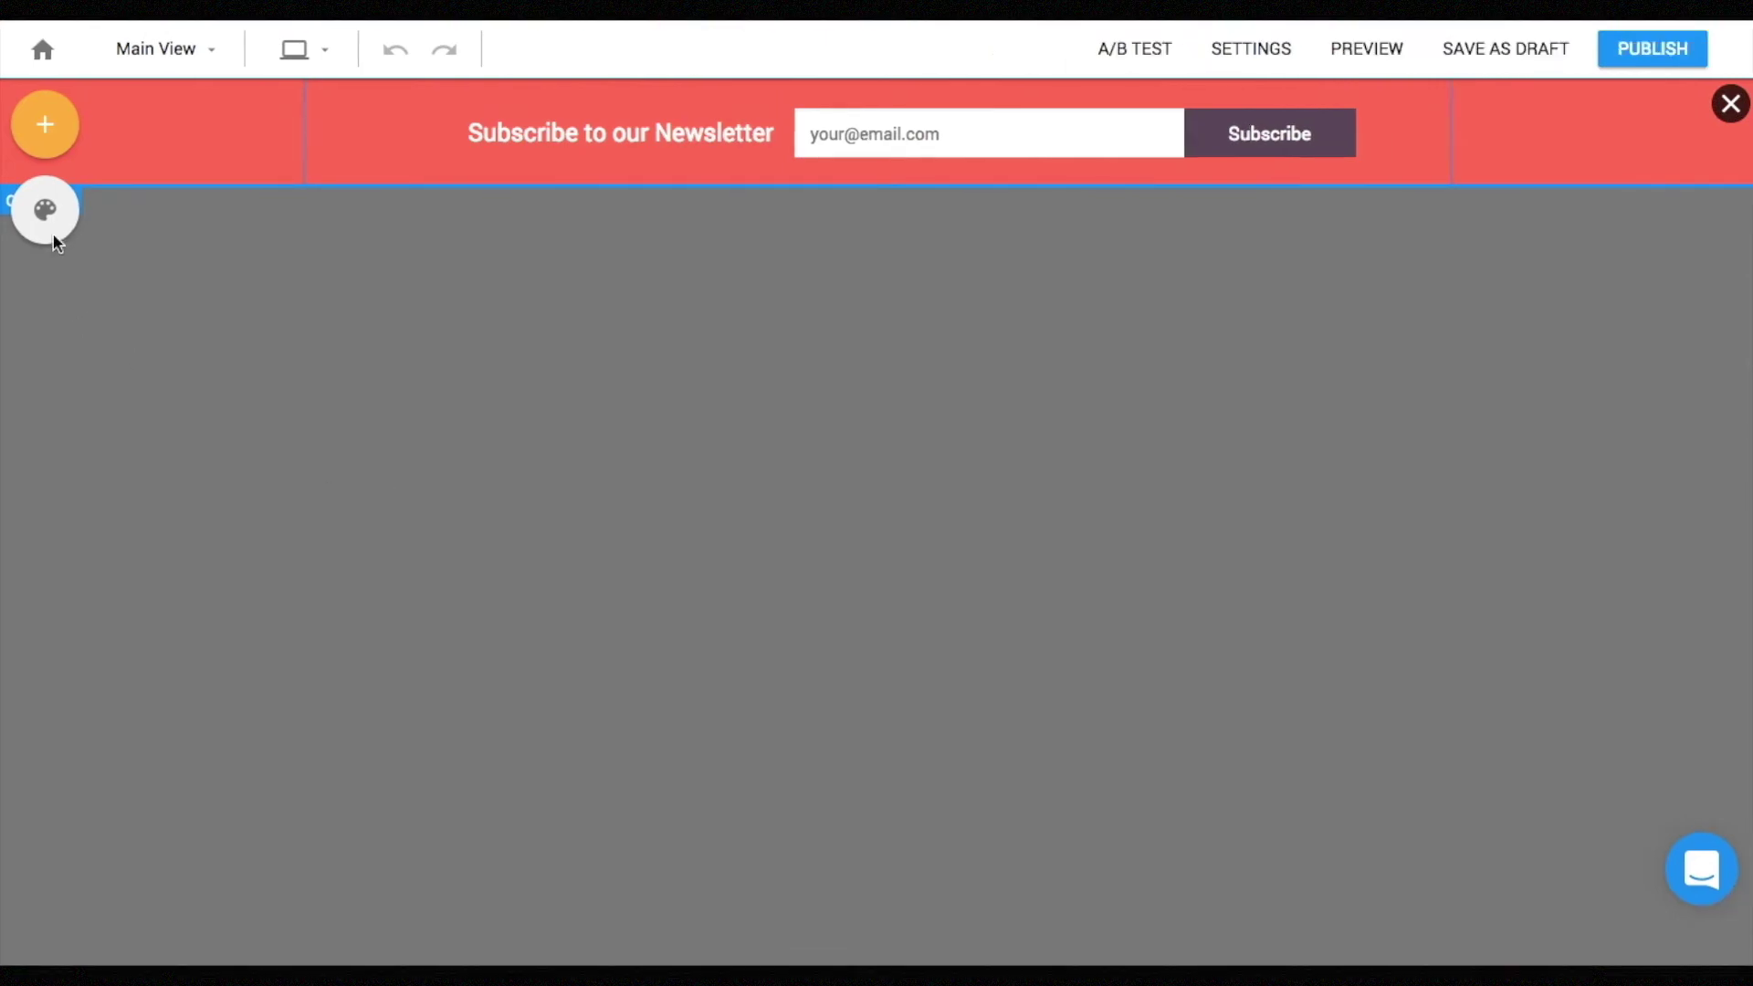
Step: In Advanced Settings, keep the bar at the top of the page and sticky
left_click(50, 229)
left_click(243, 475)
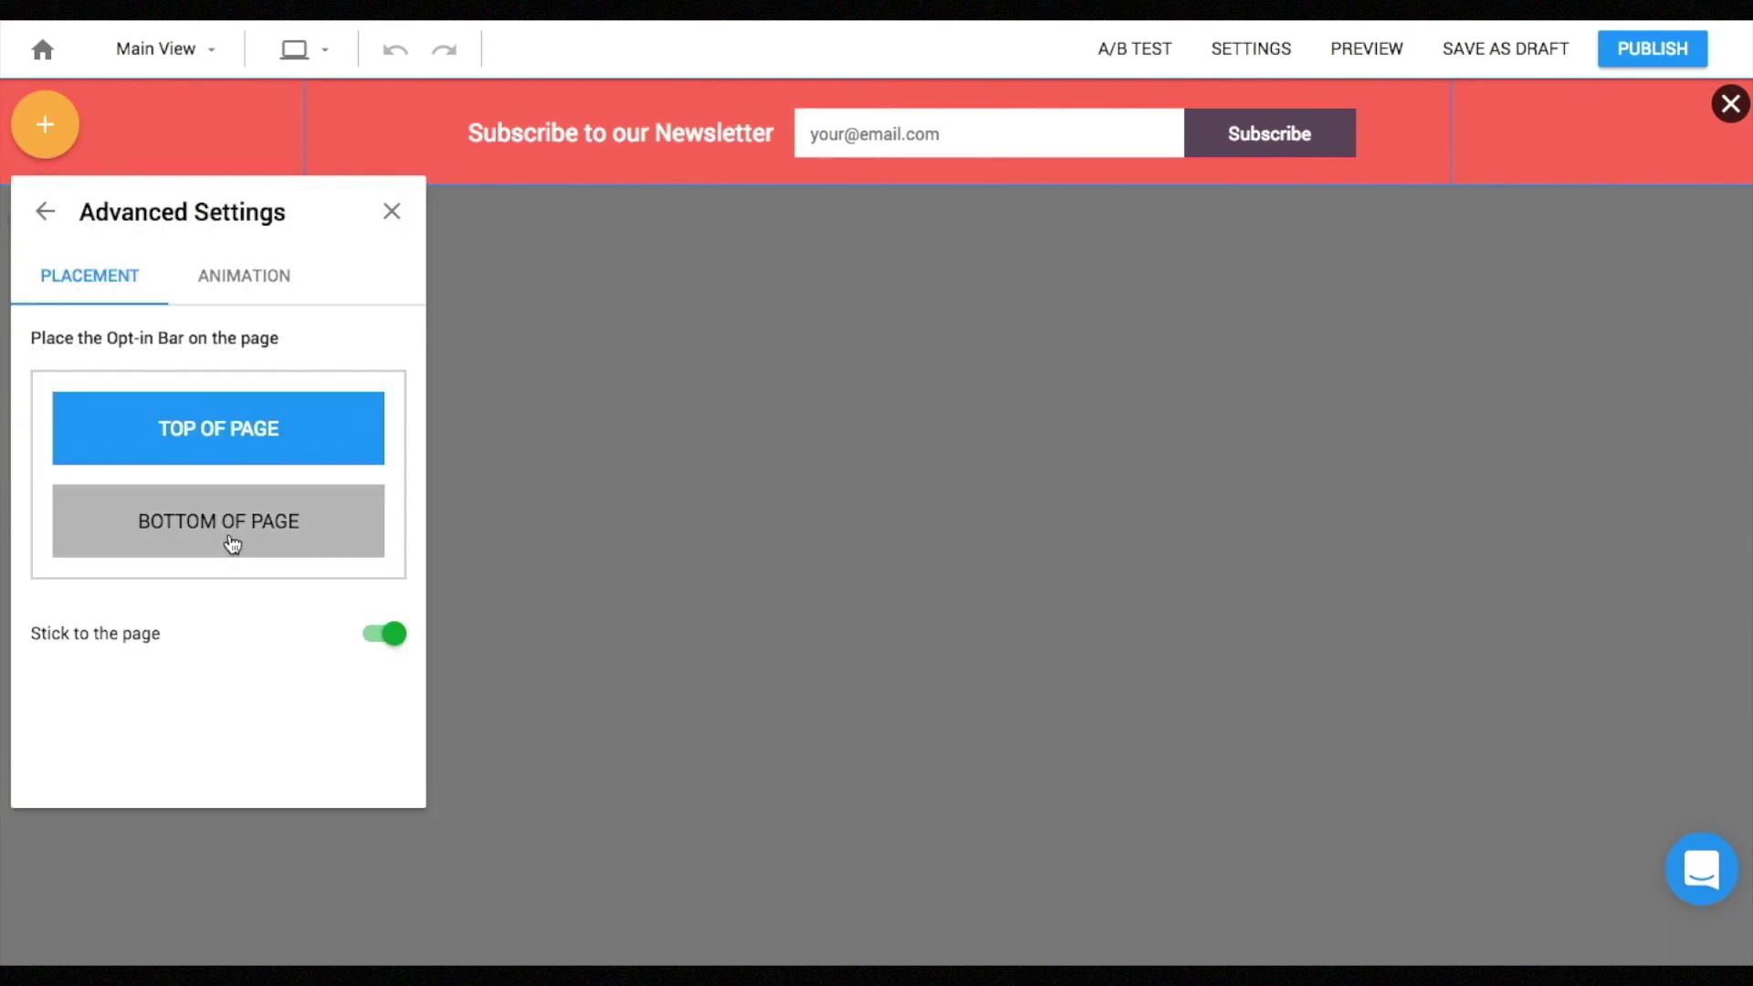
left_click(233, 542)
left_click(234, 428)
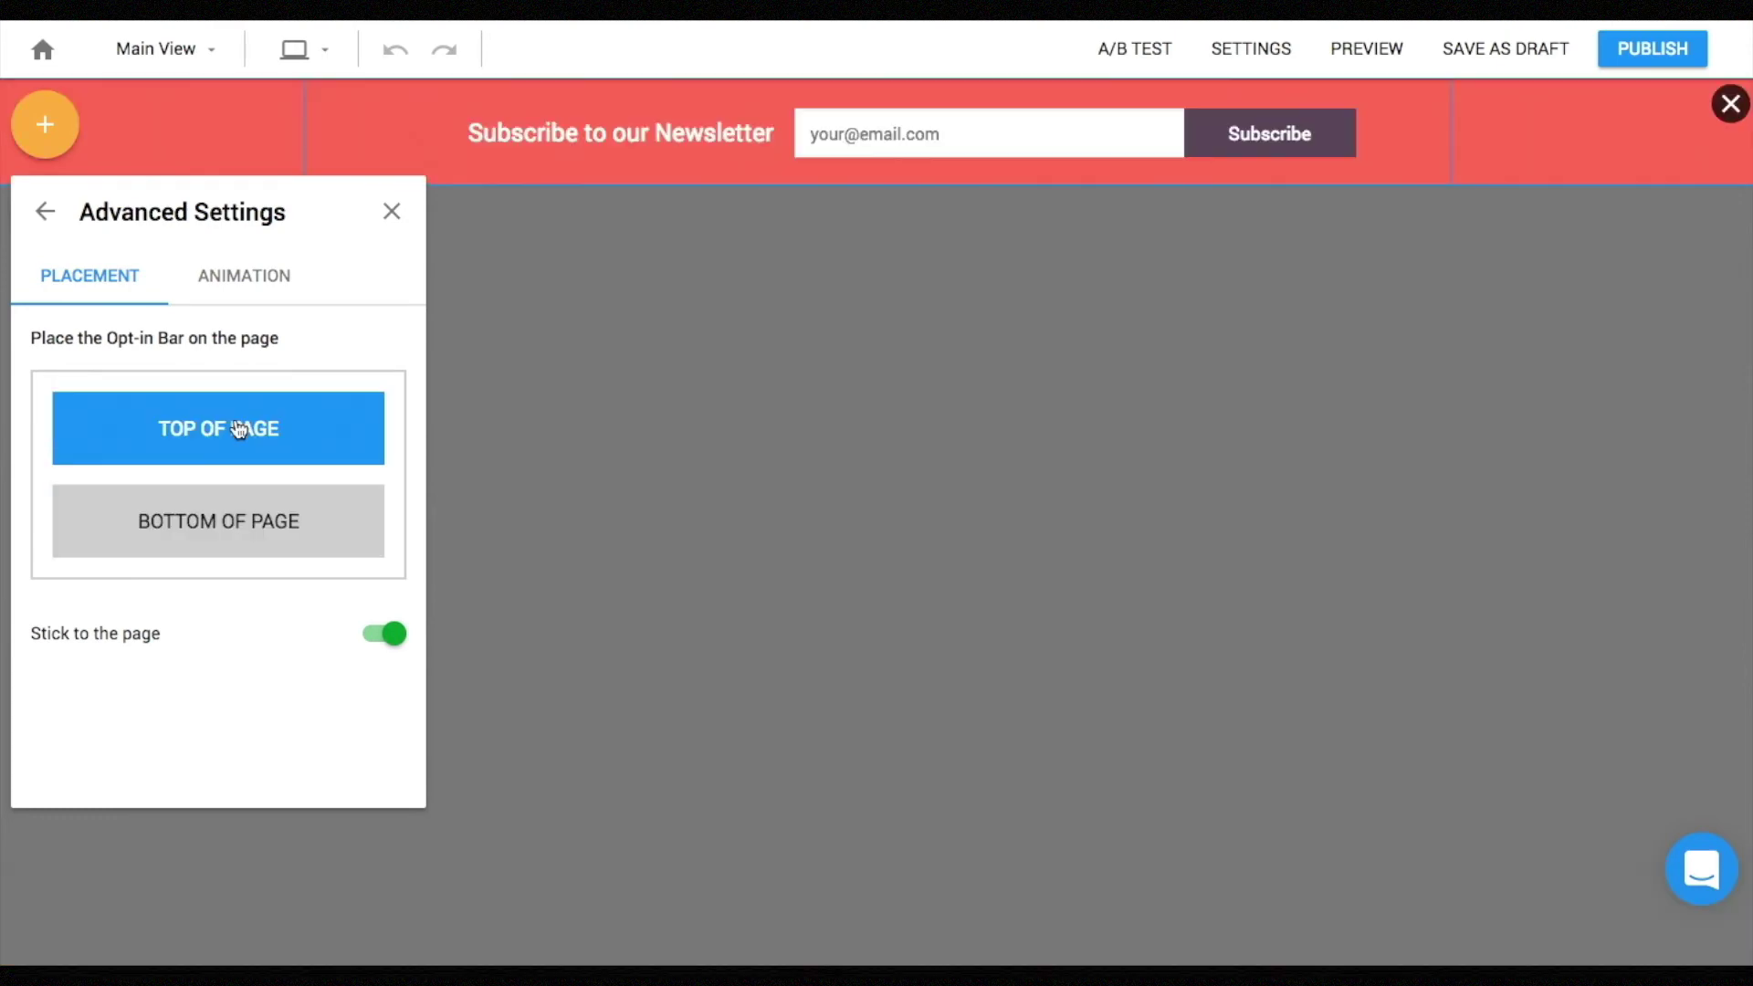
left_click(242, 518)
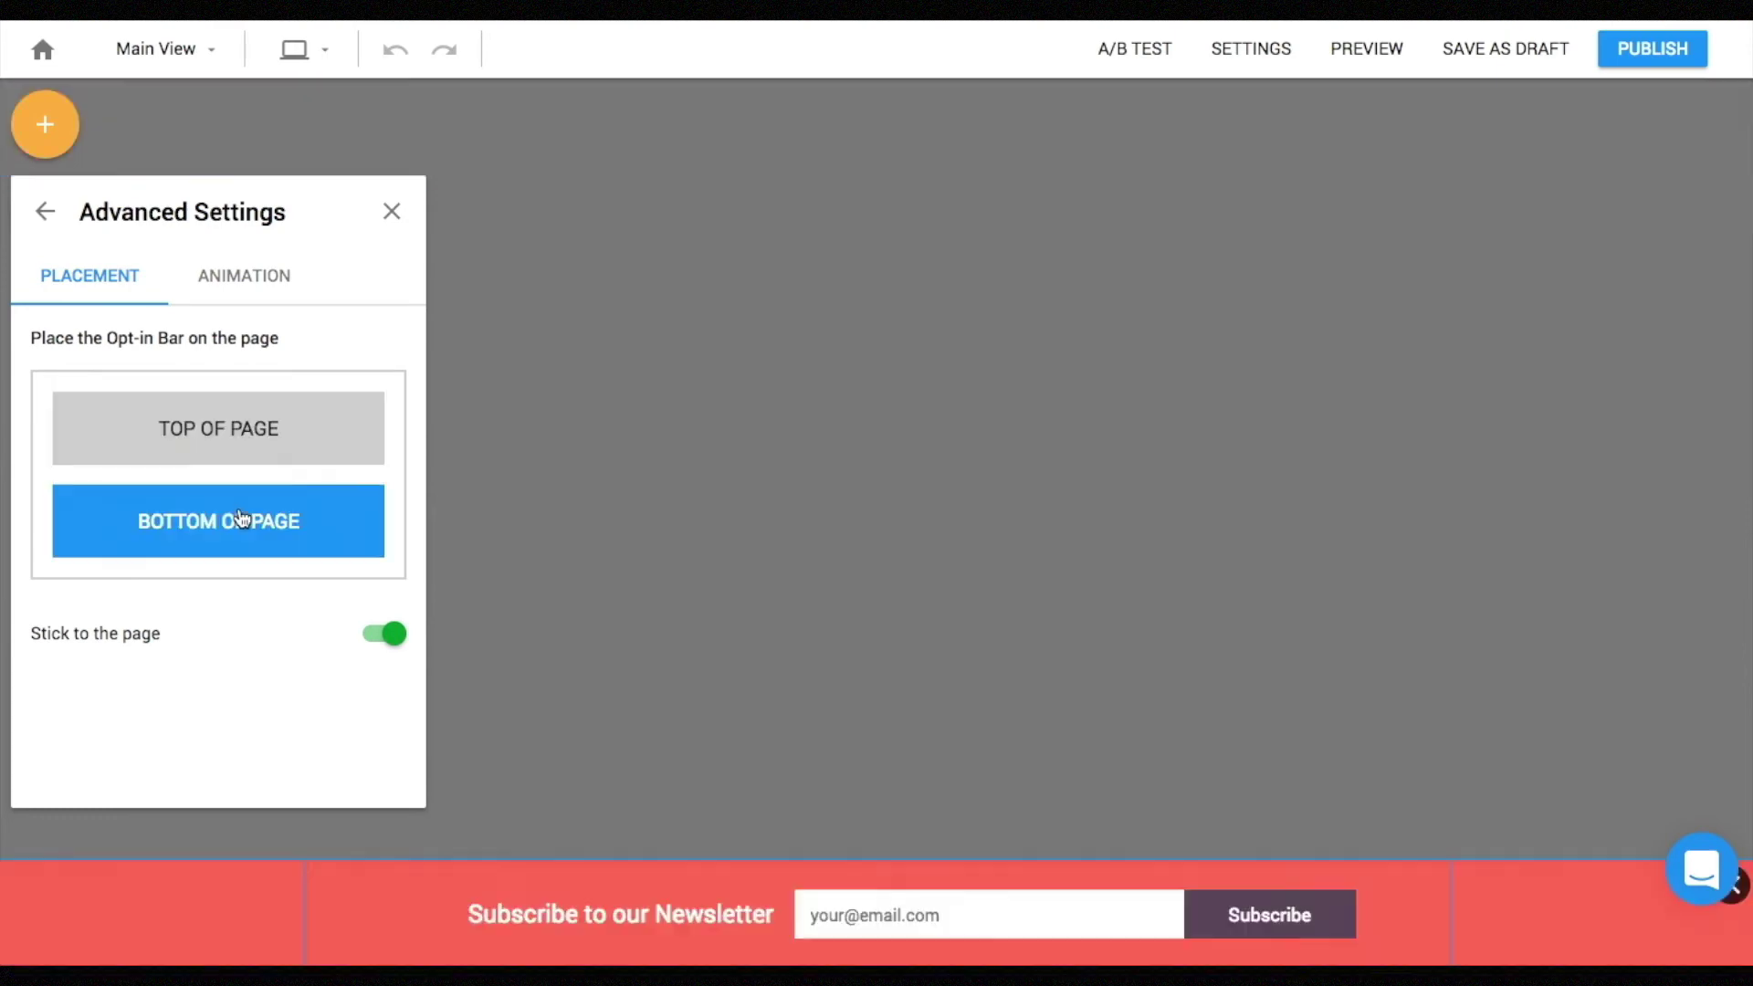
left_click(260, 442)
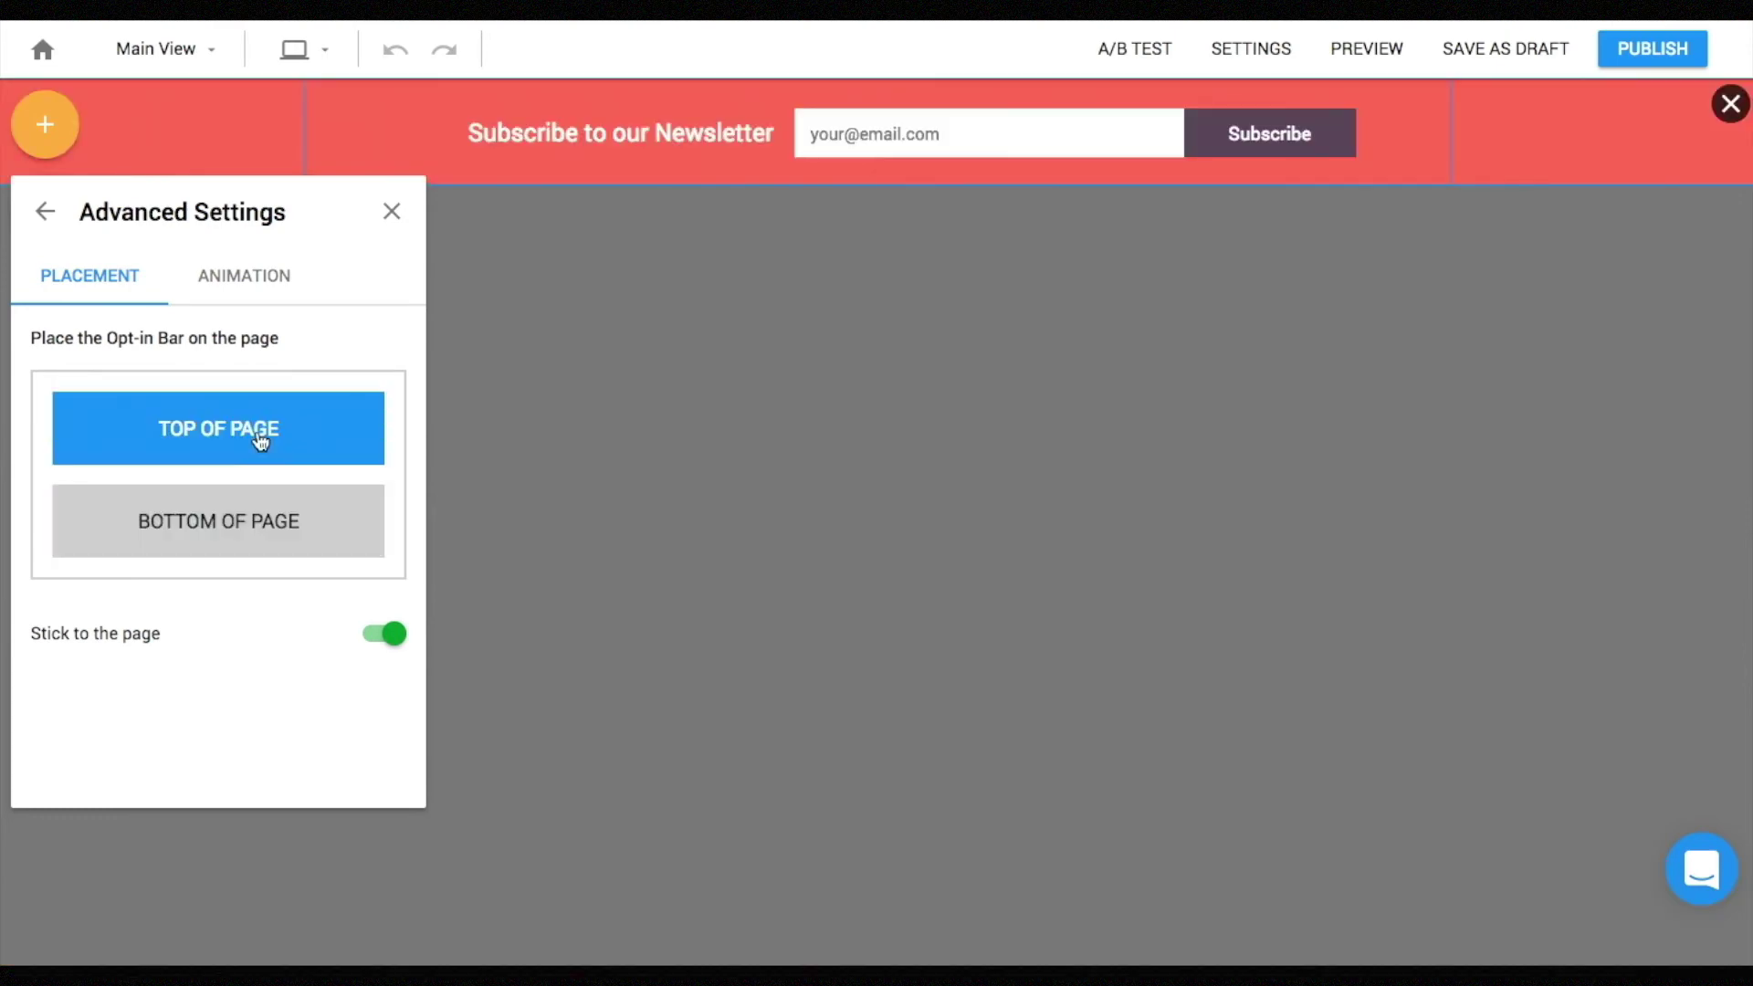
left_click(375, 634)
left_click(400, 639)
Step: Keep Fade as the bar's entry animation on the Animation tab
left_click(251, 290)
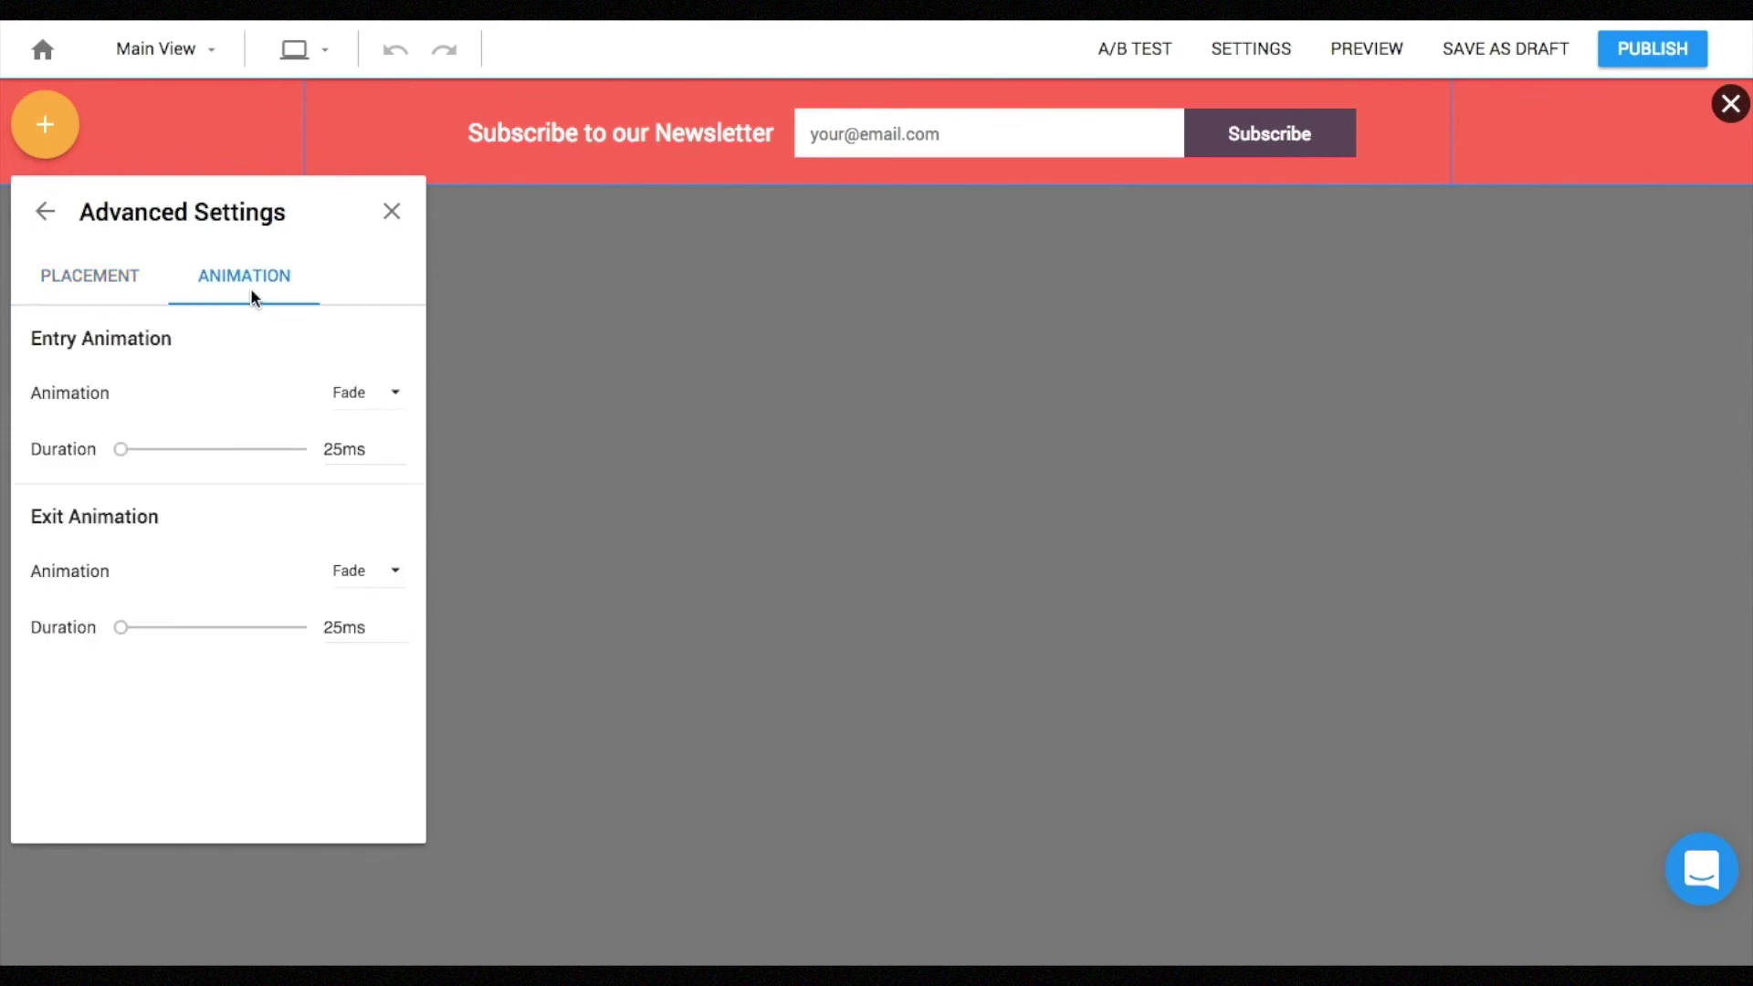
left_click(341, 394)
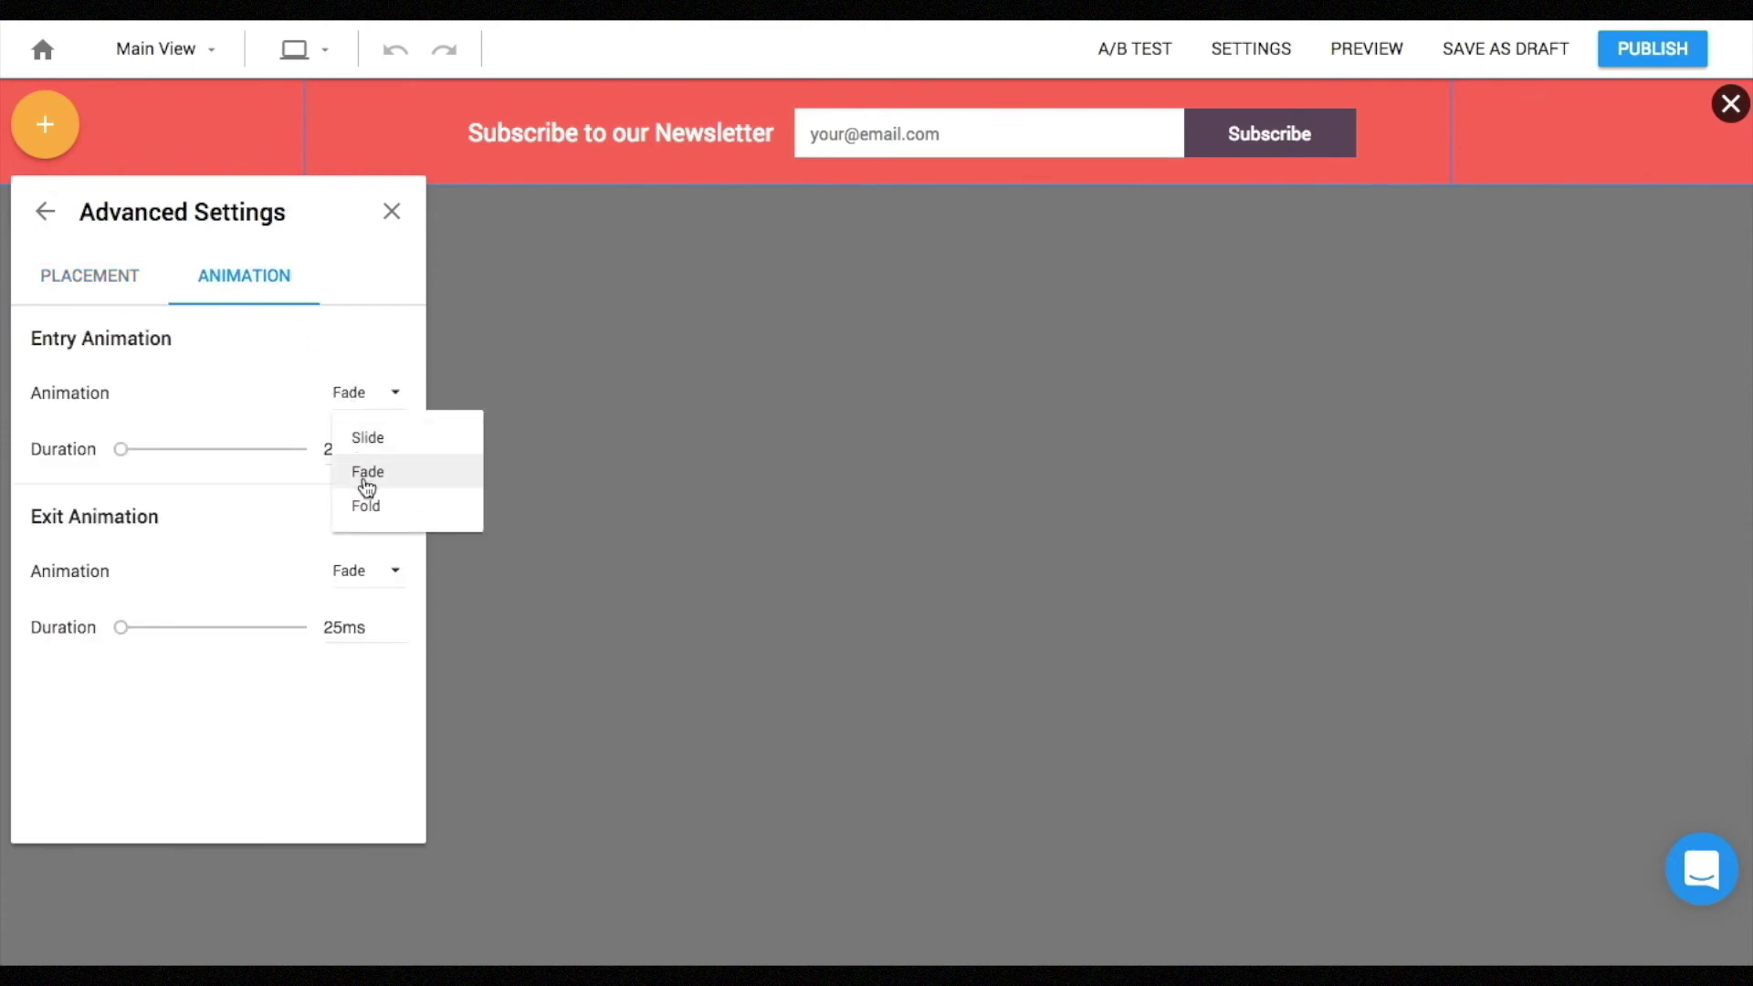
left_click(357, 400)
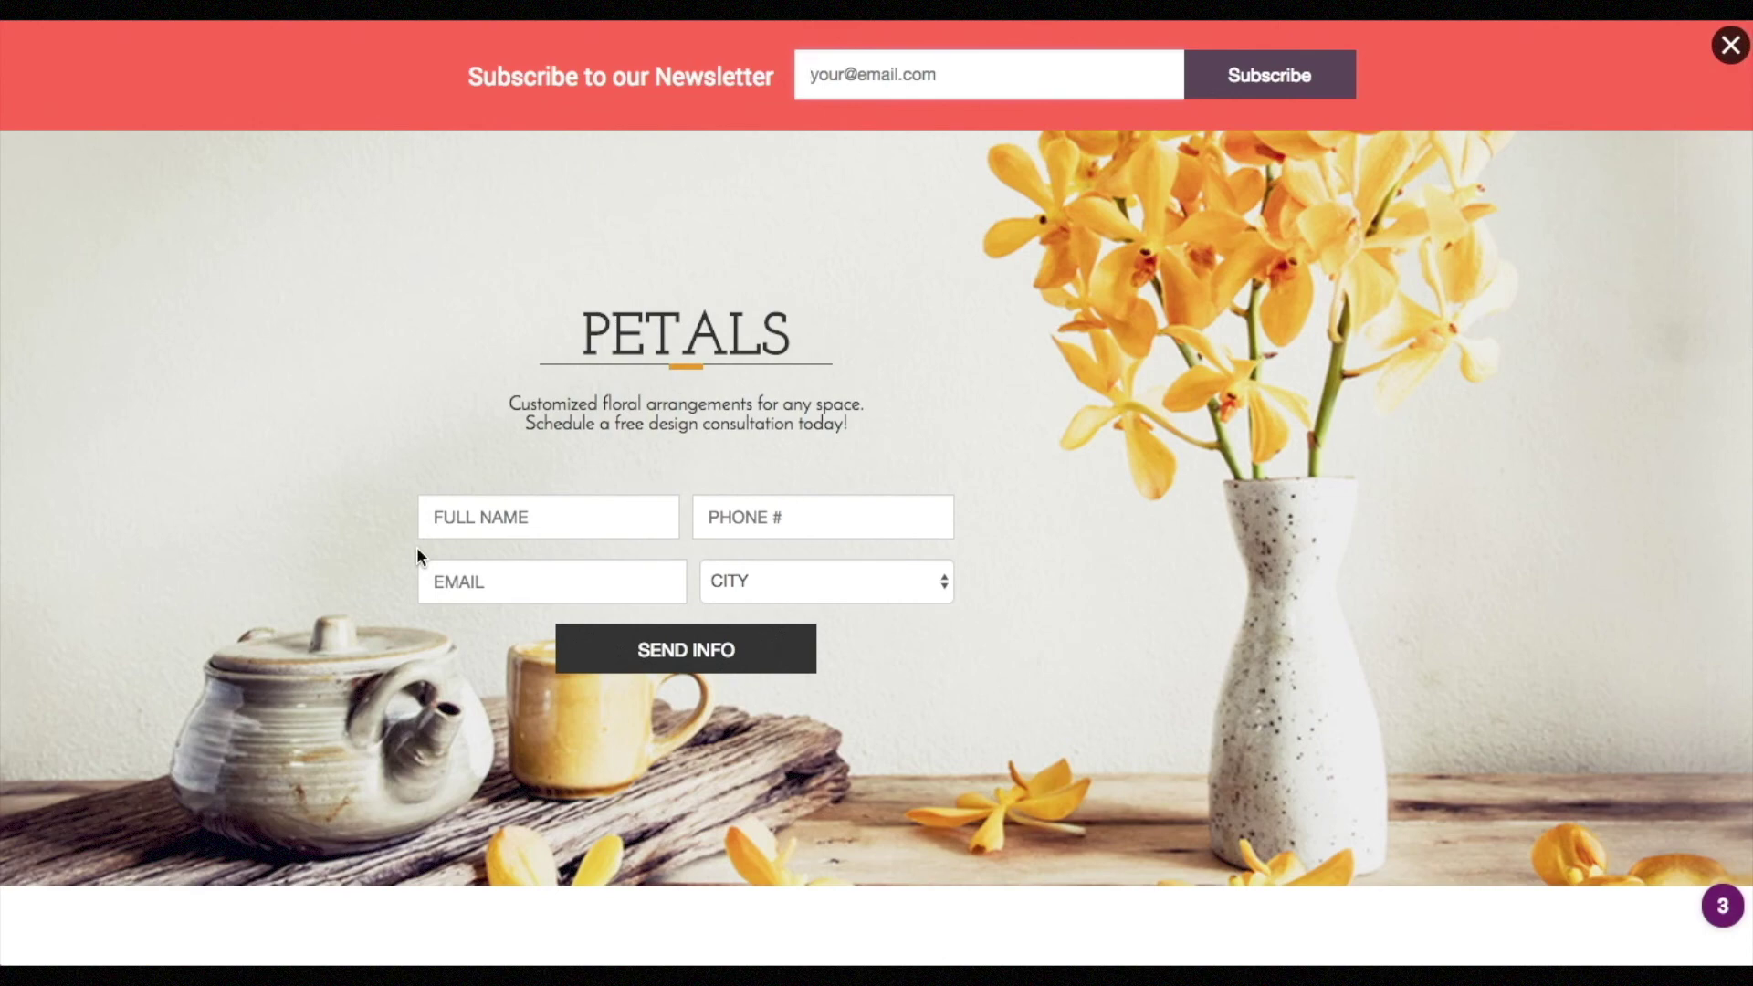
Step: Scroll the PETALS page down and back up to see the bar stay fixed at top
scroll(1192, 638, "down", 15)
scroll(1193, 644, "up", 15)
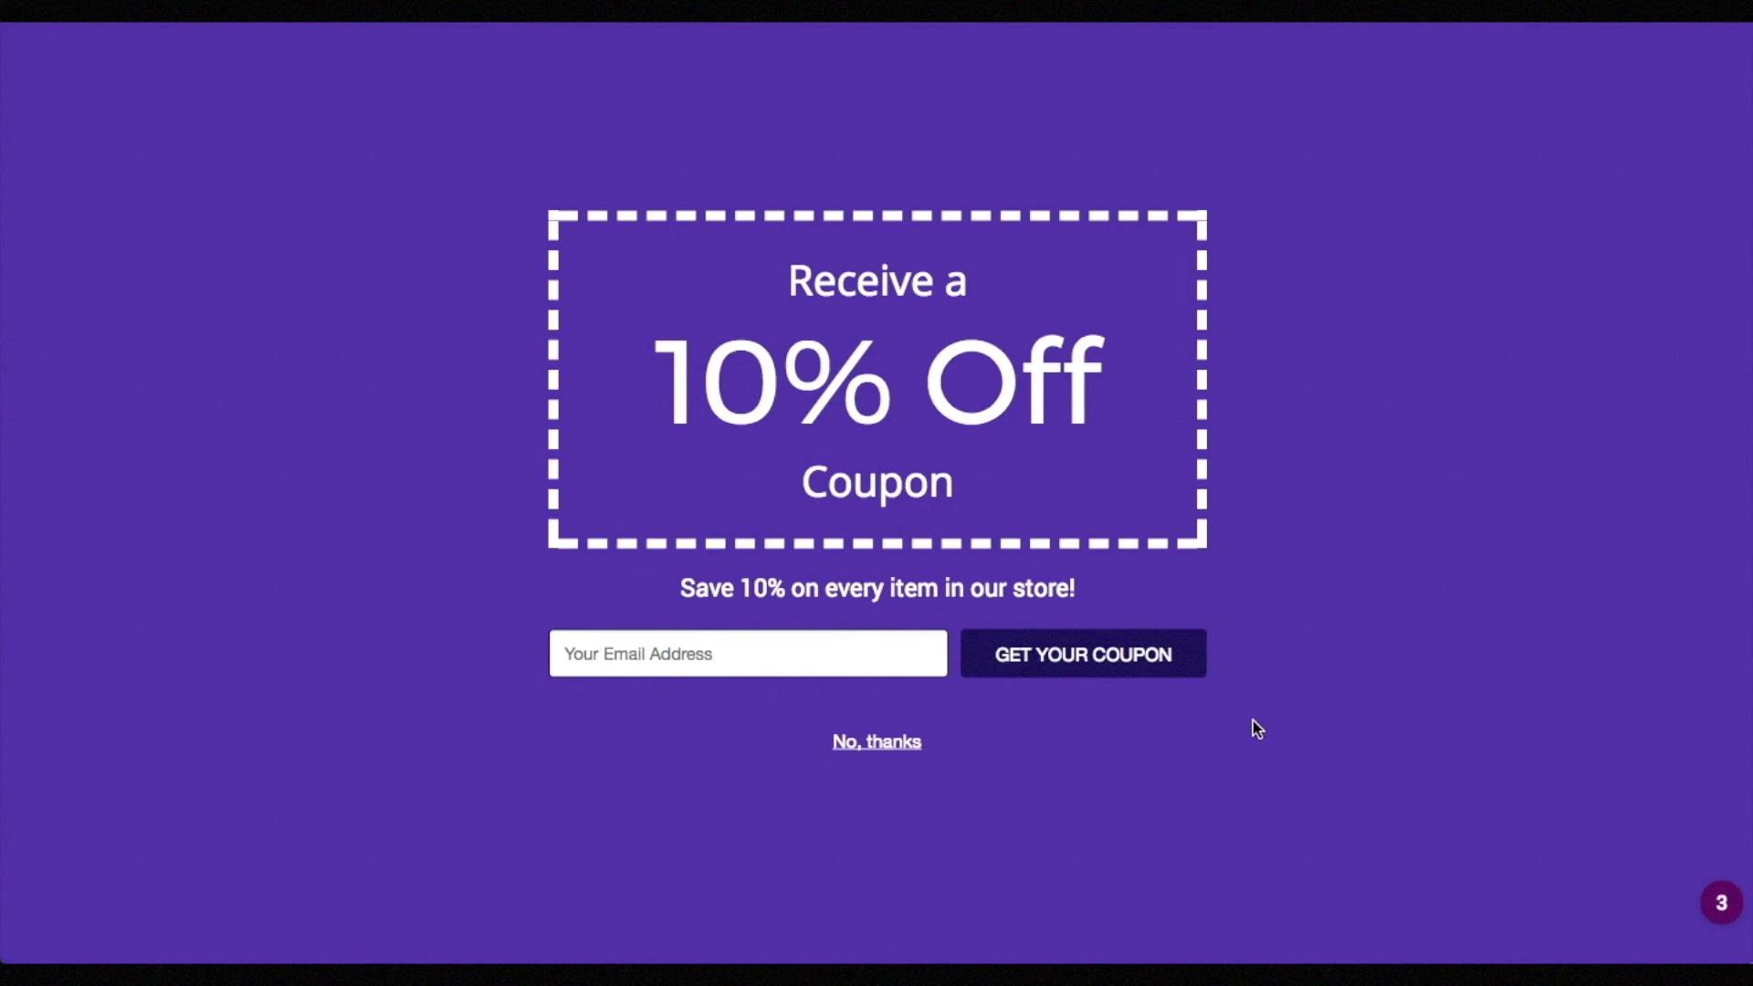
Step: Dismiss the coupon welcome mat and test its background, keeping 100% opacity
left_click(876, 742)
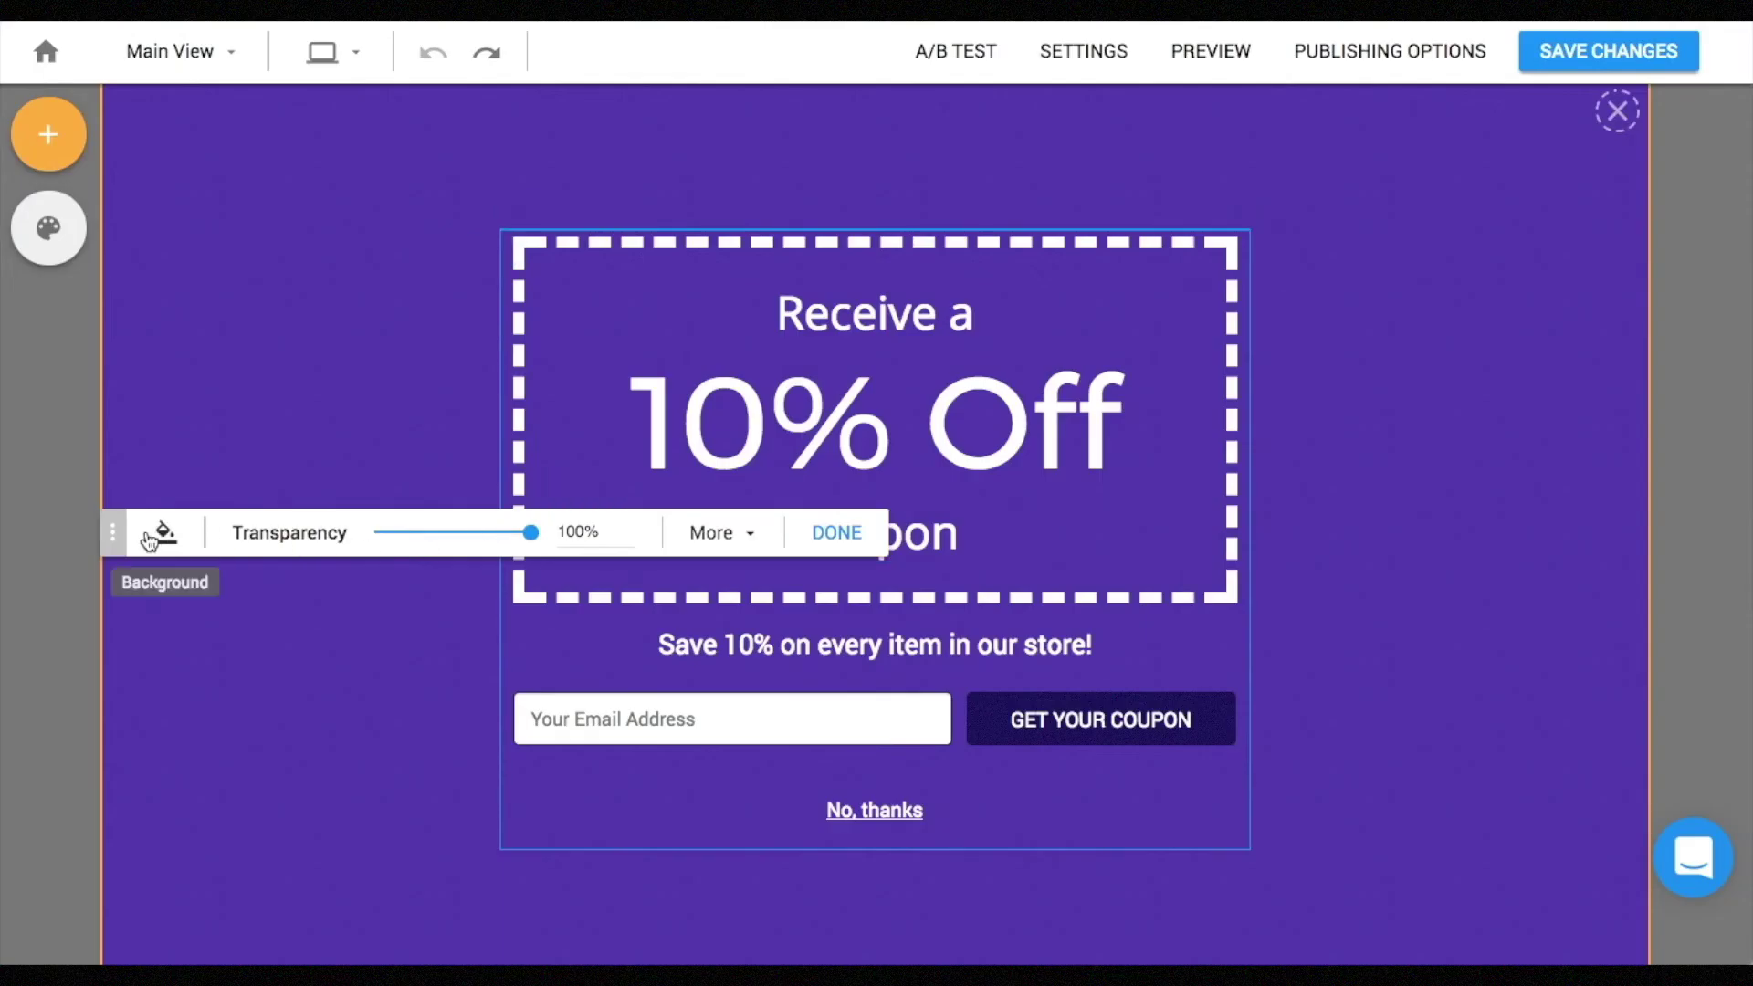
left_click(157, 538)
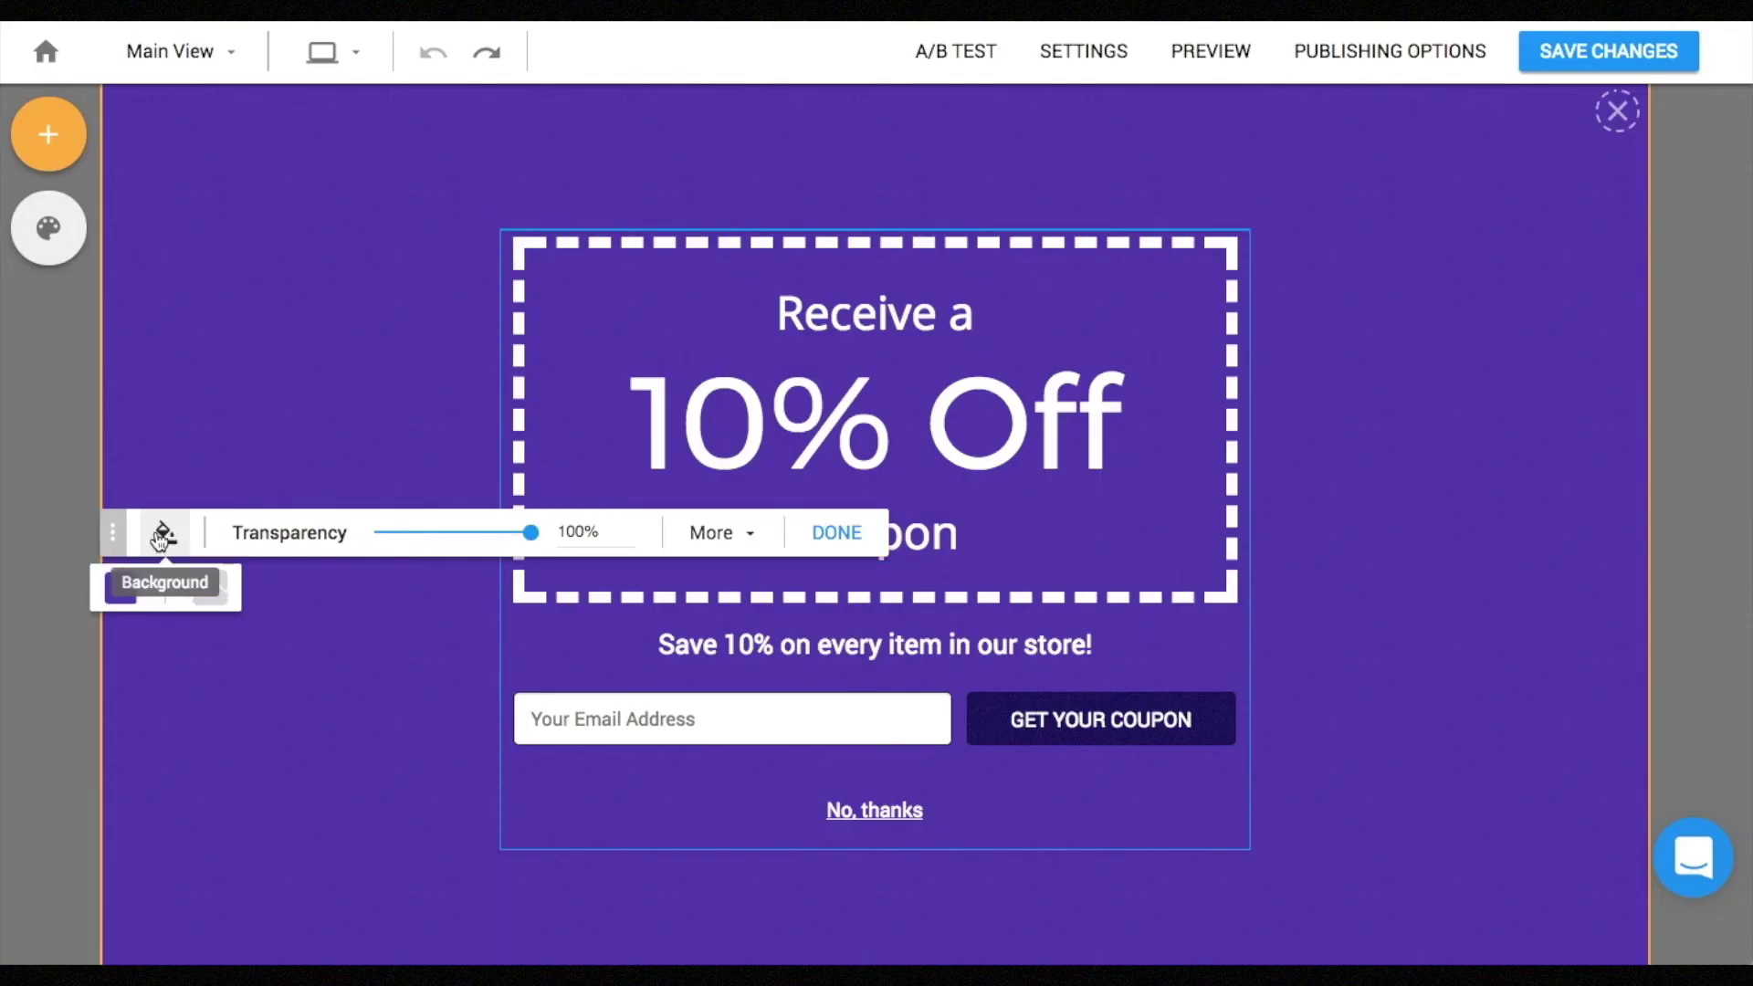
left_click(162, 537)
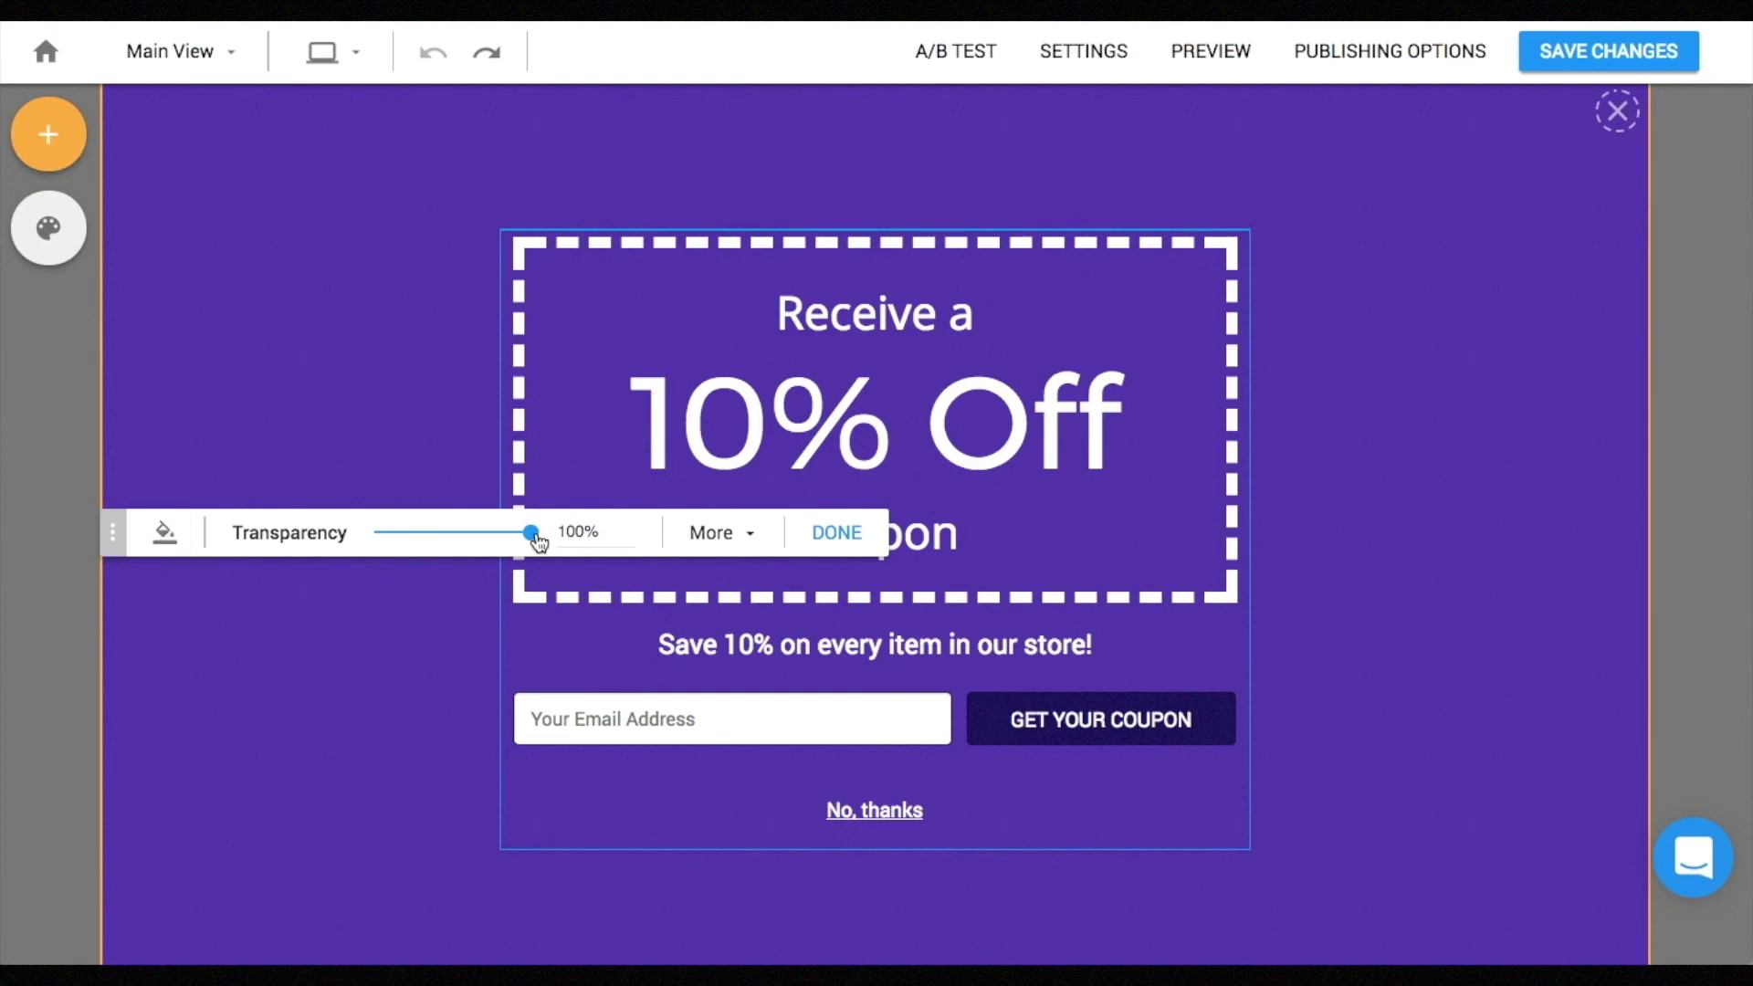
mouse_move(539, 542)
left_mouse_down()
mouse_move(457, 542)
mouse_move(547, 541)
left_mouse_up()
Step: Try several welcome mat placements, settle on centre, and show its animation options
left_click(50, 233)
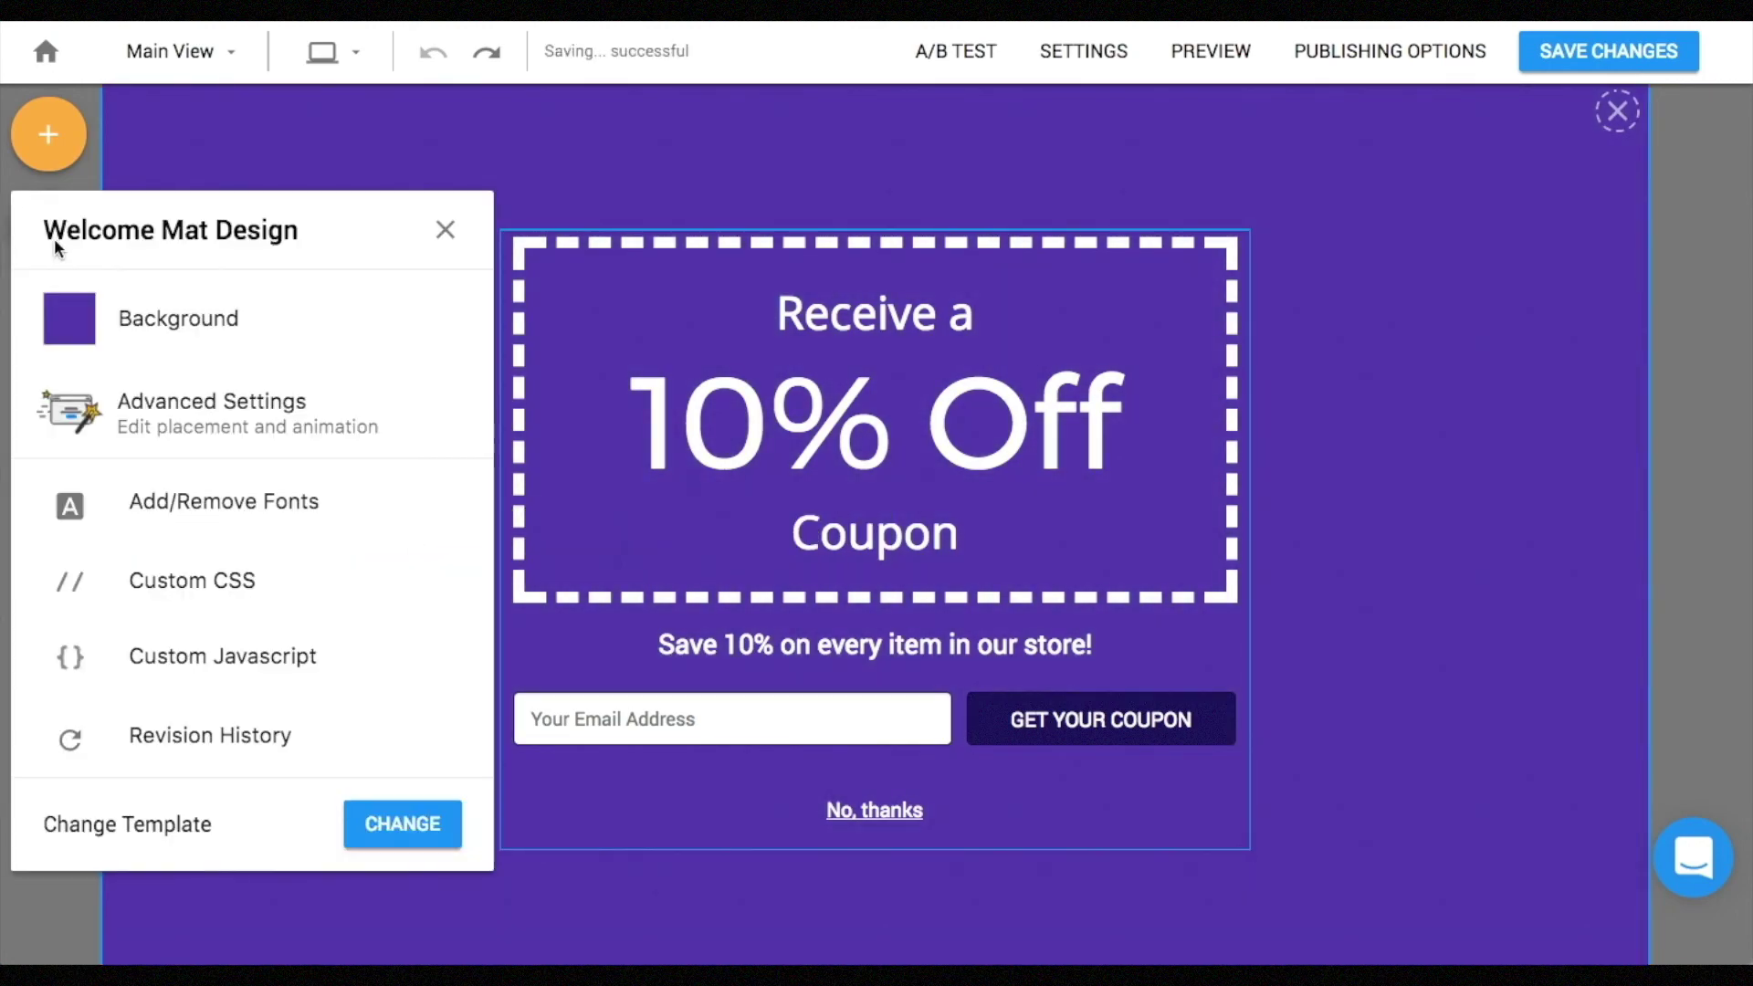
left_click(102, 409)
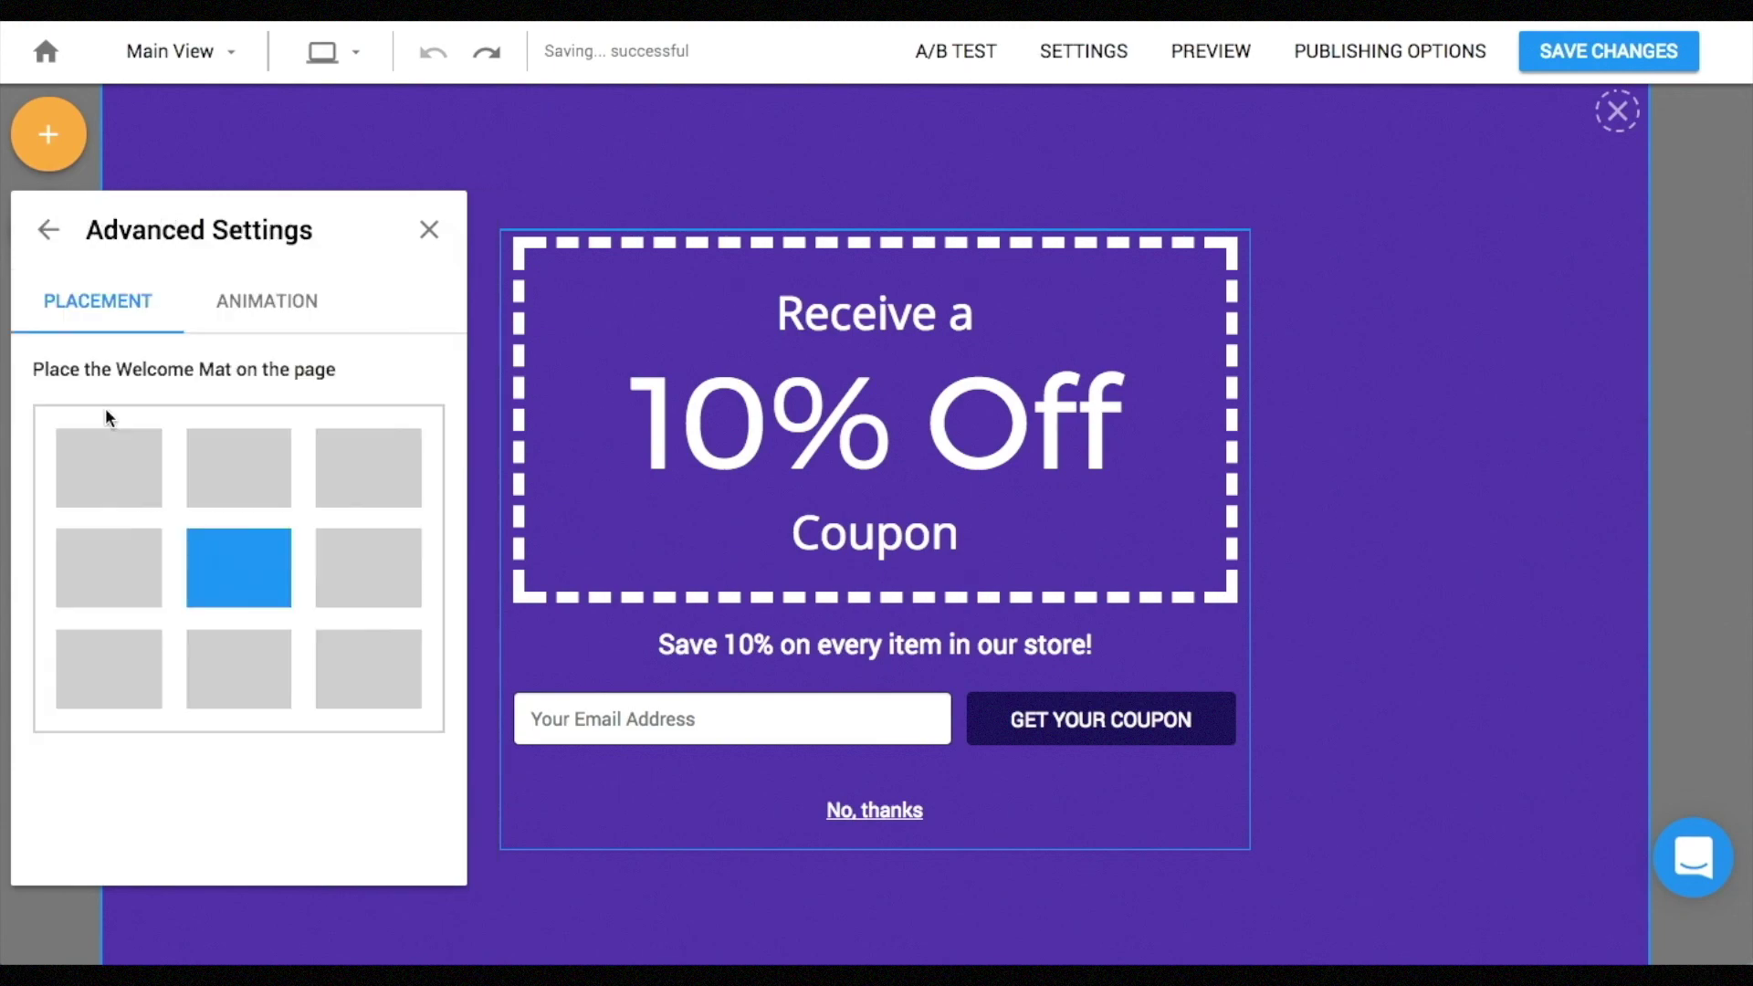
left_click(91, 561)
left_click(341, 555)
left_click(345, 502)
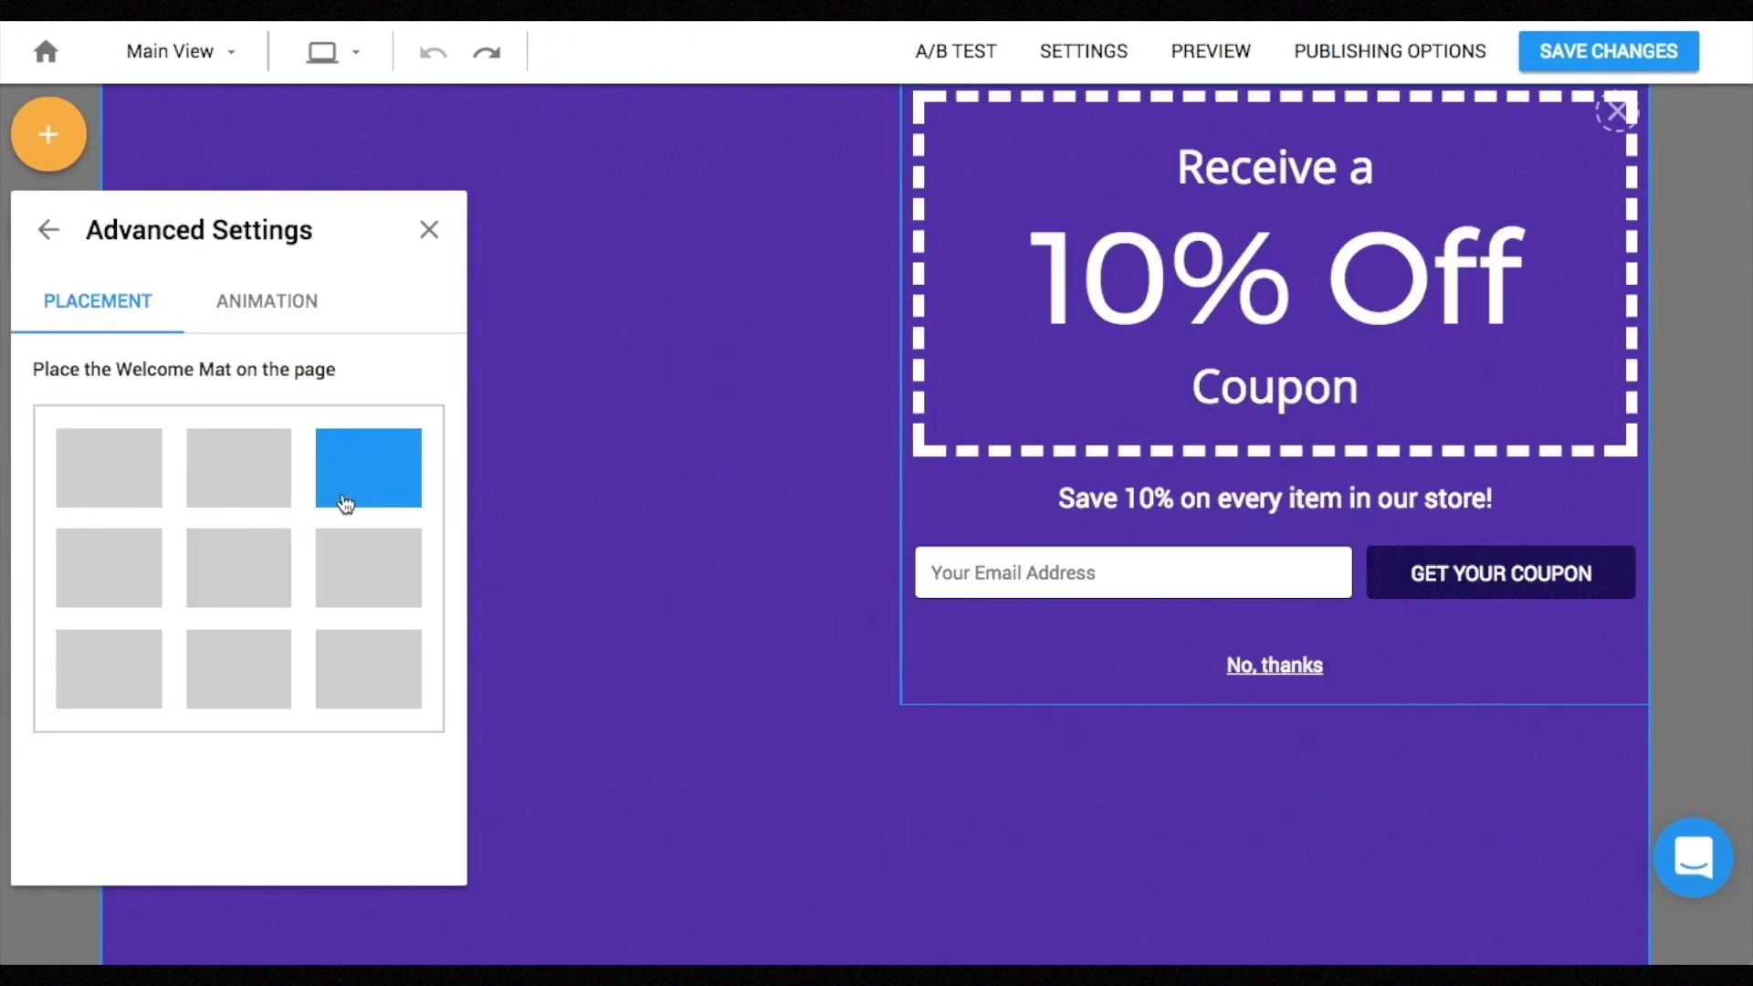
left_click(243, 491)
left_click(239, 569)
left_click(285, 299)
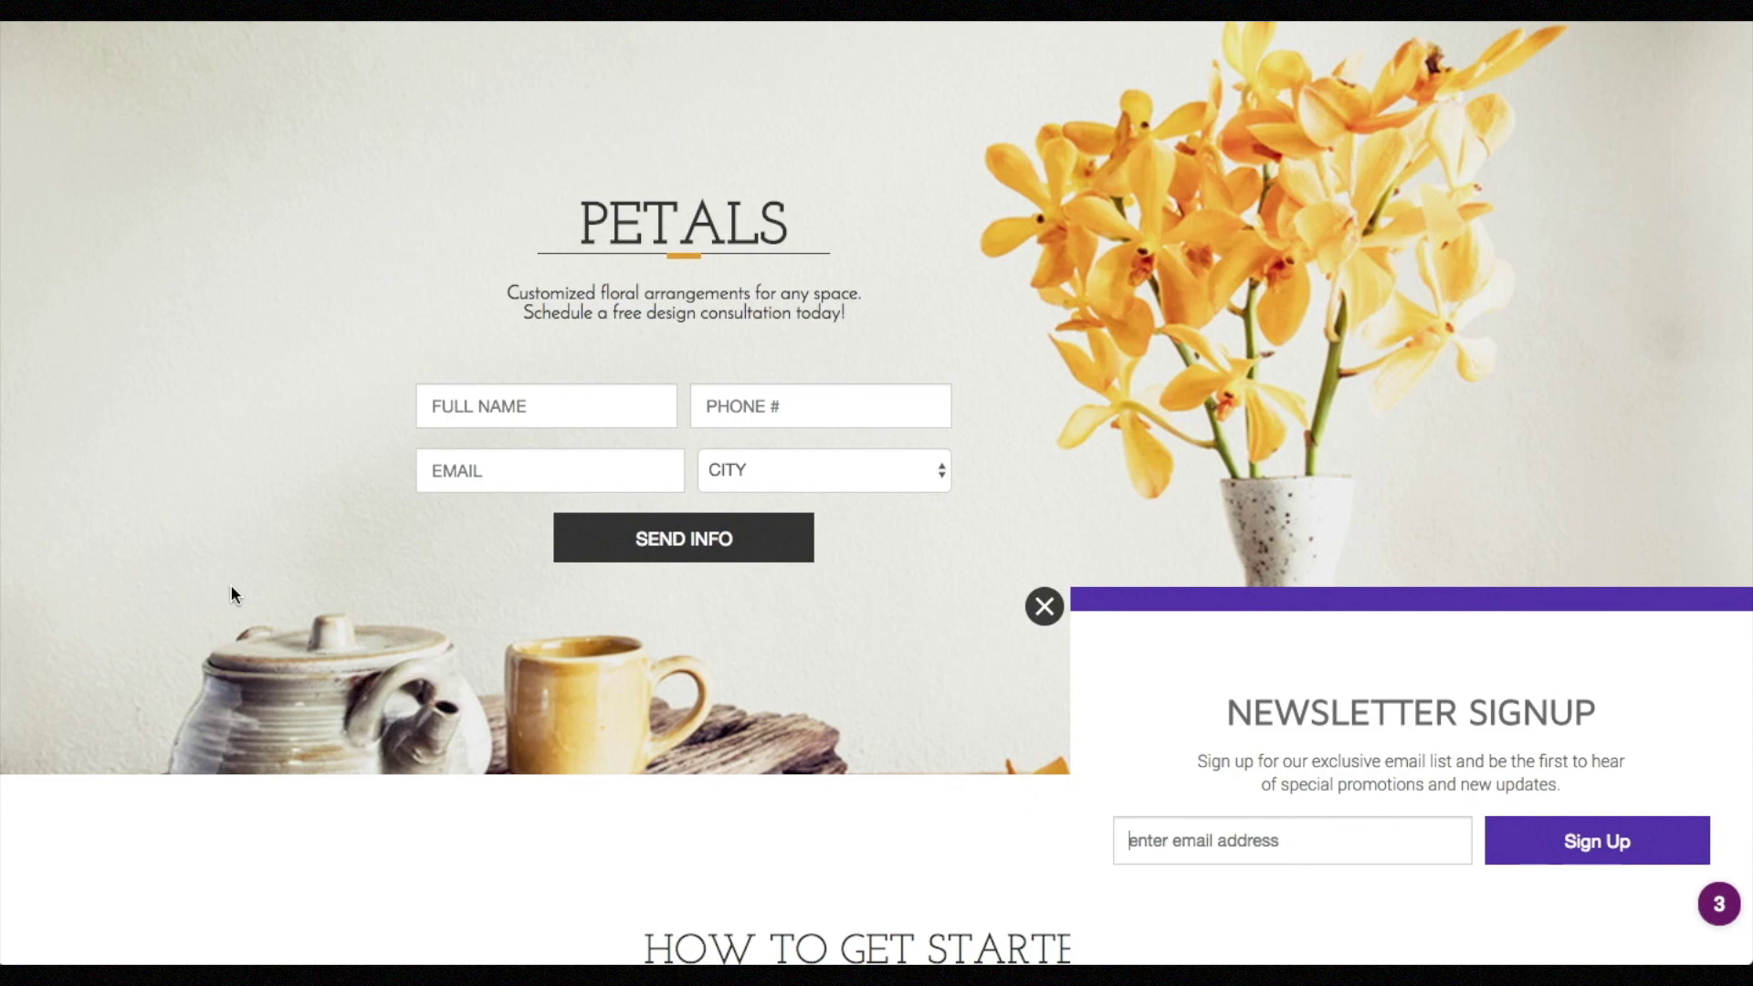
Step: Scroll the live page to confirm the Newsletter Signup slide-in stays fixed, then dismiss it
scroll(729, 749, "down", 10)
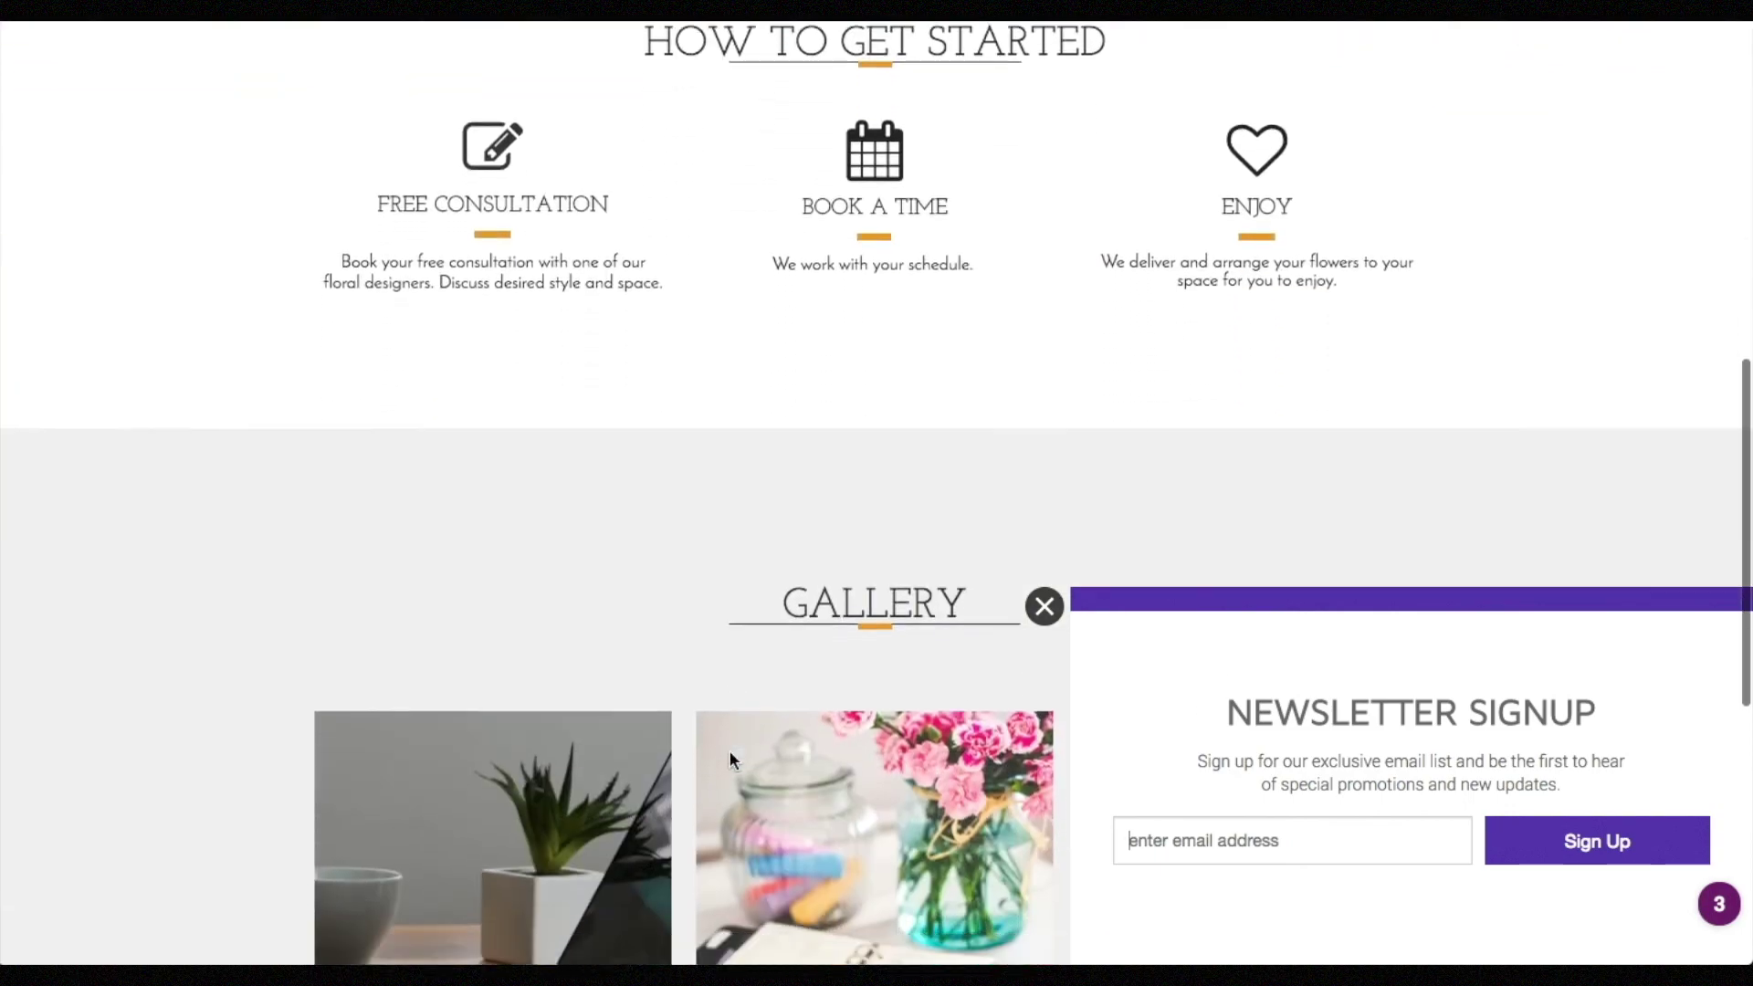
scroll(728, 749, "up", 9)
scroll(730, 756, "up", 1)
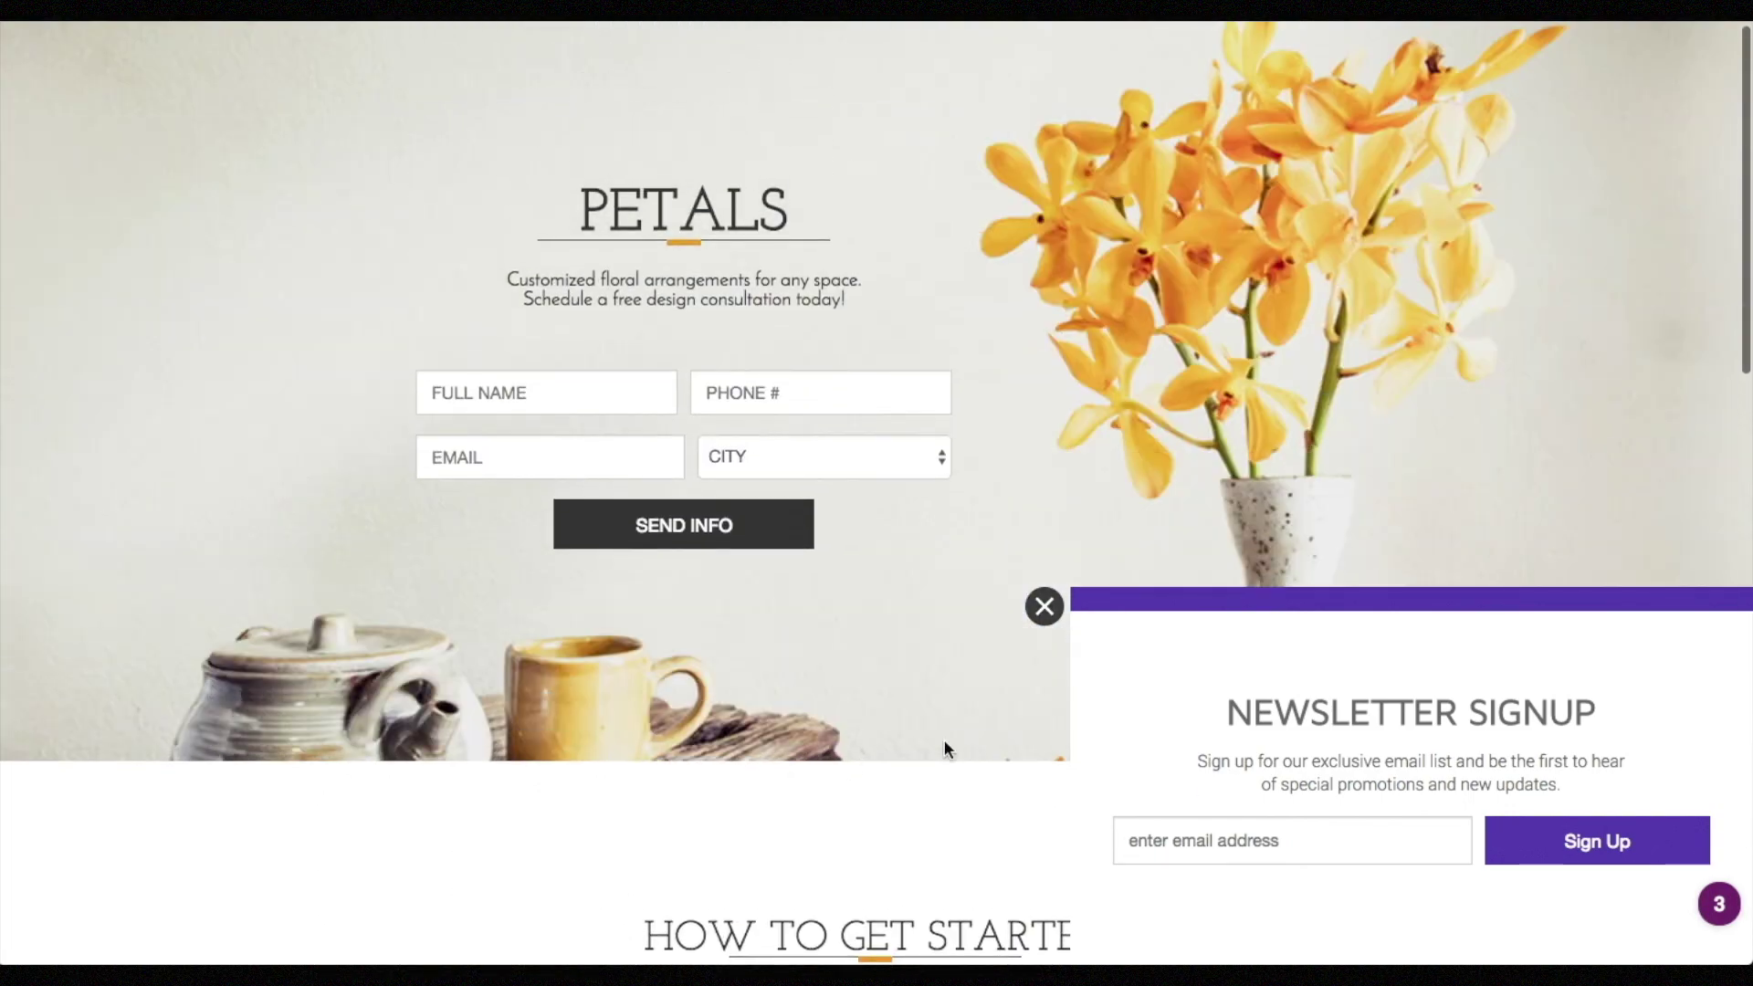
left_click(1042, 608)
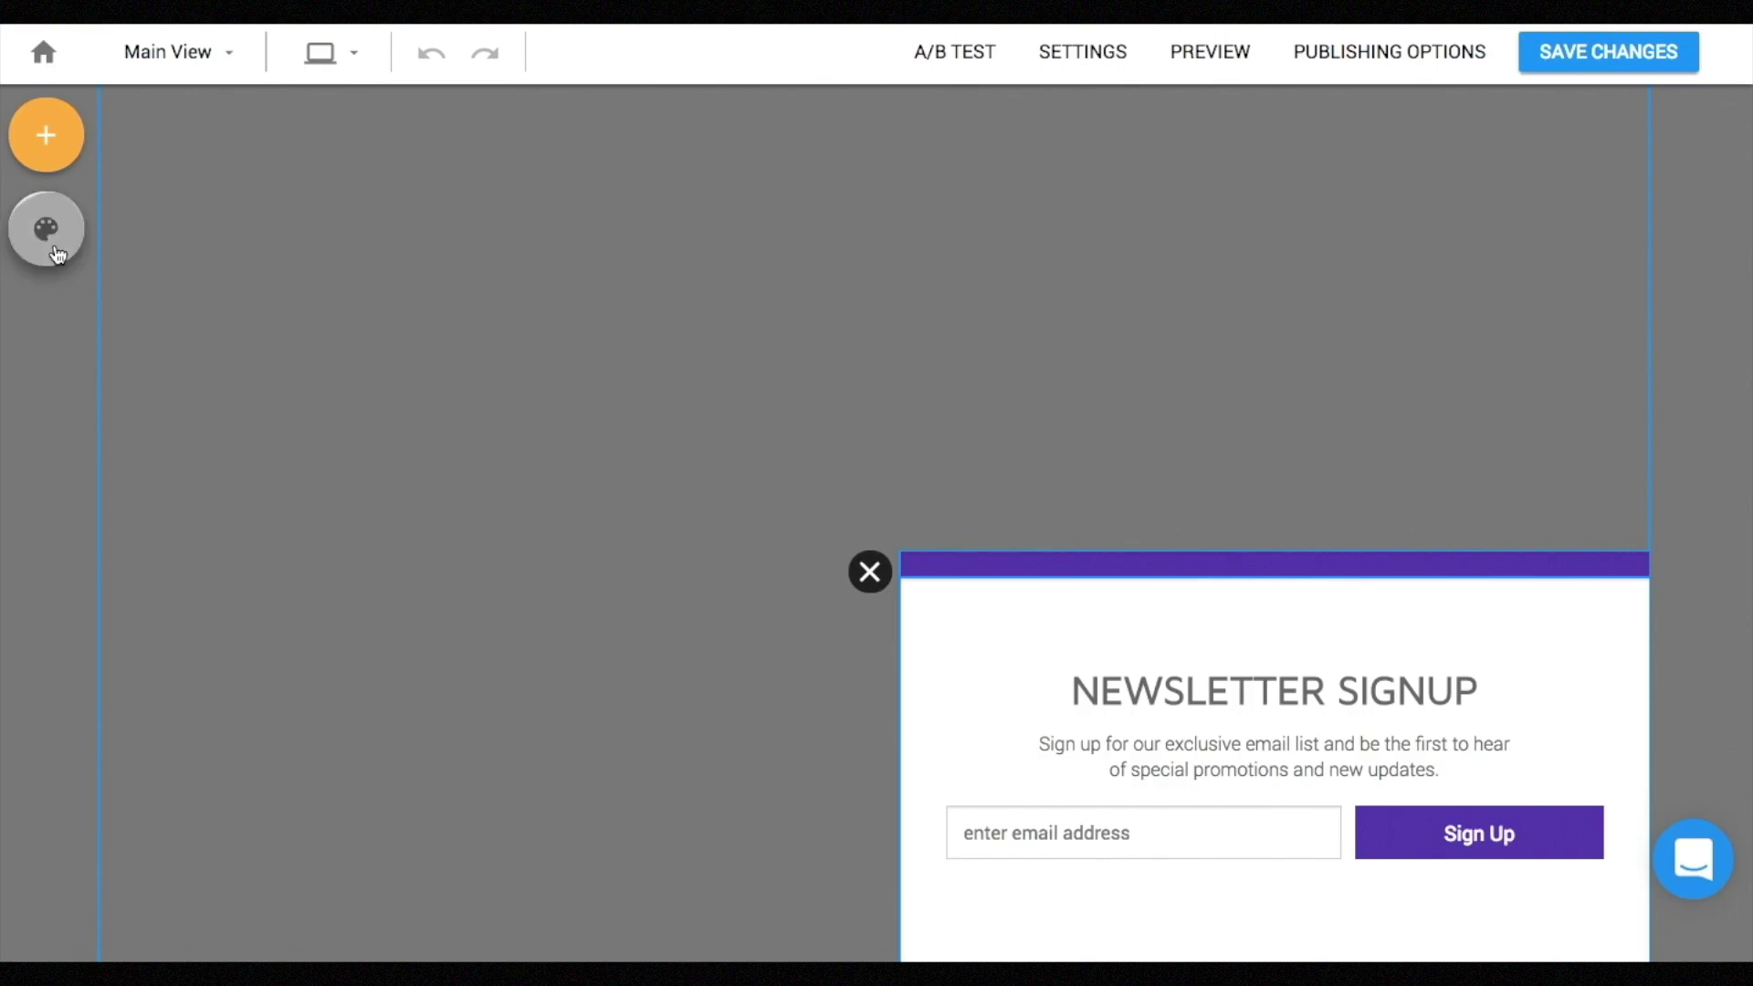
Step: Set the slide-in's placement to bottom-right after trying centre and middle positions, then view its animations
left_click(47, 226)
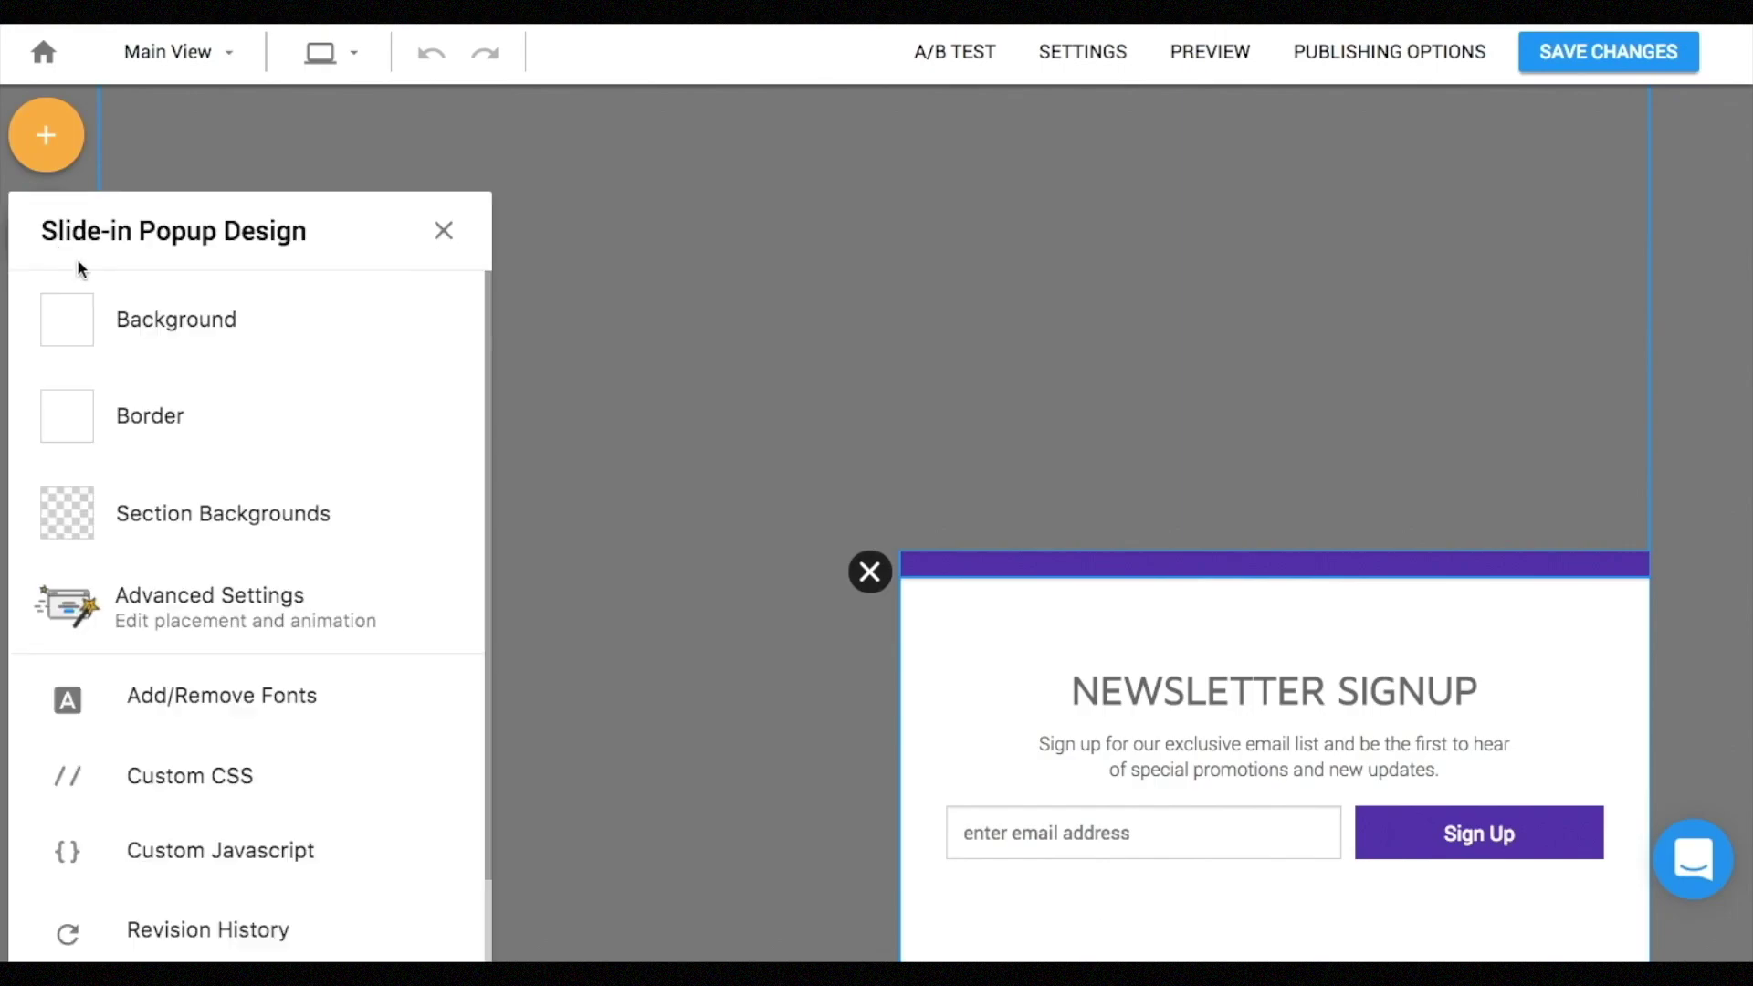
left_click(242, 589)
left_click(239, 583)
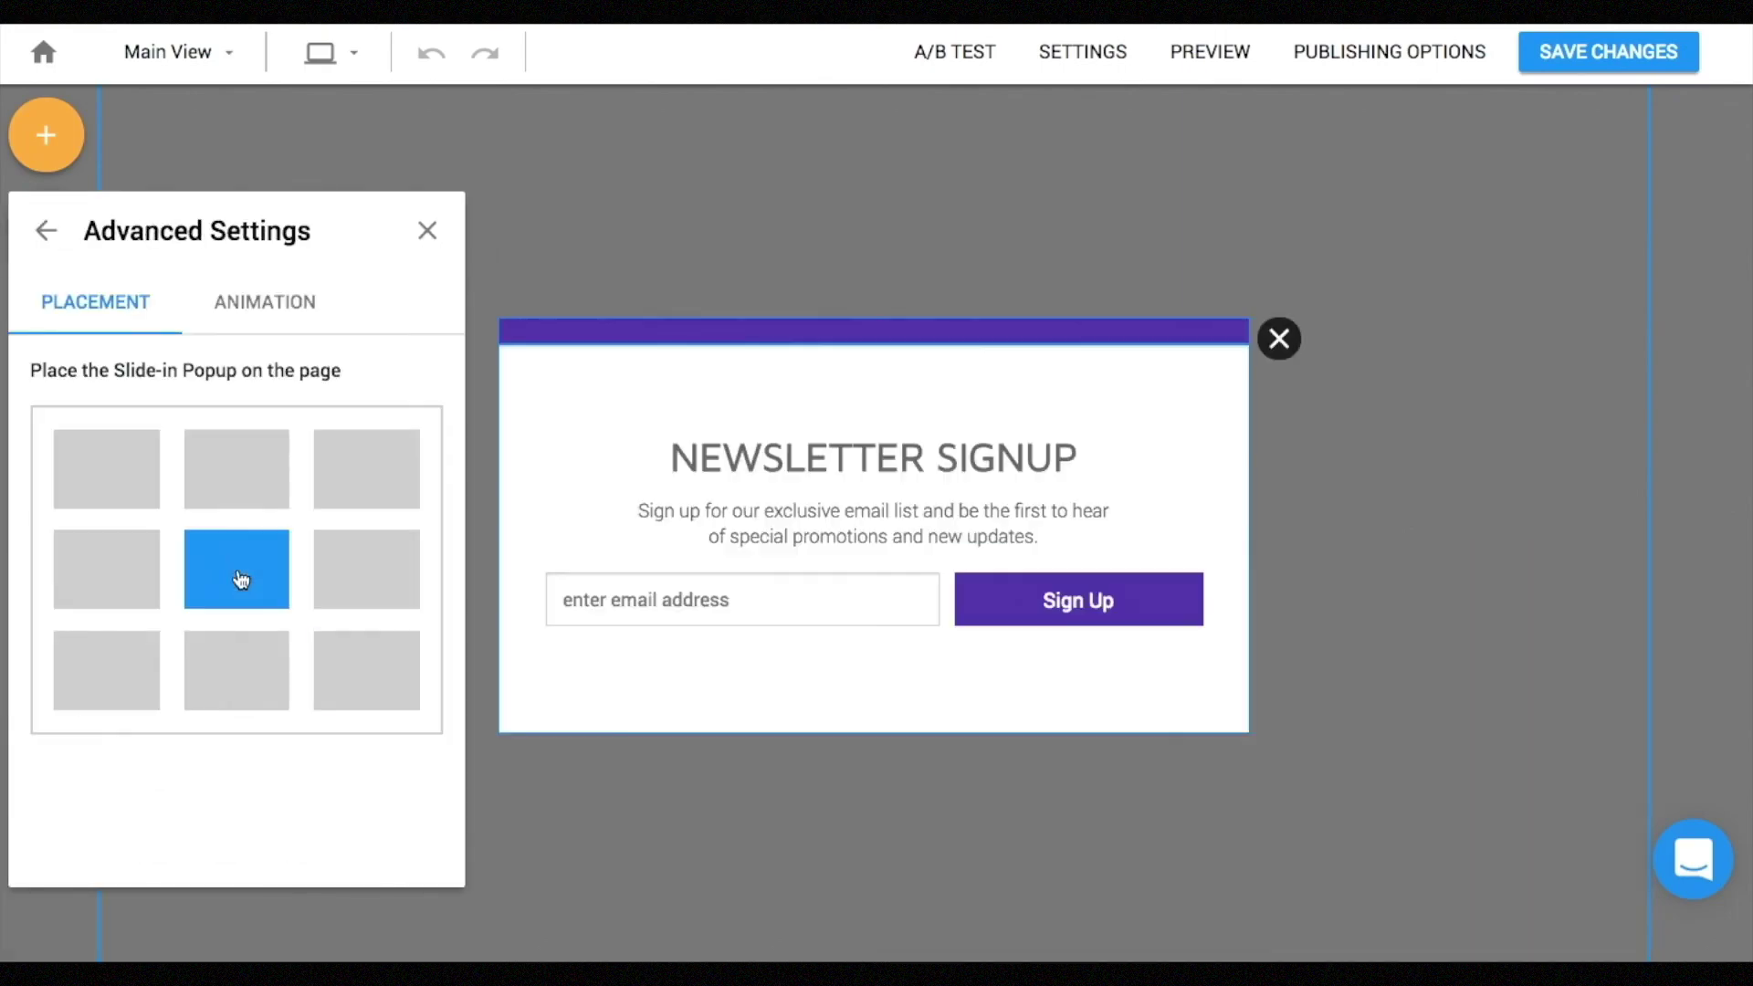
left_click(157, 575)
left_click(358, 590)
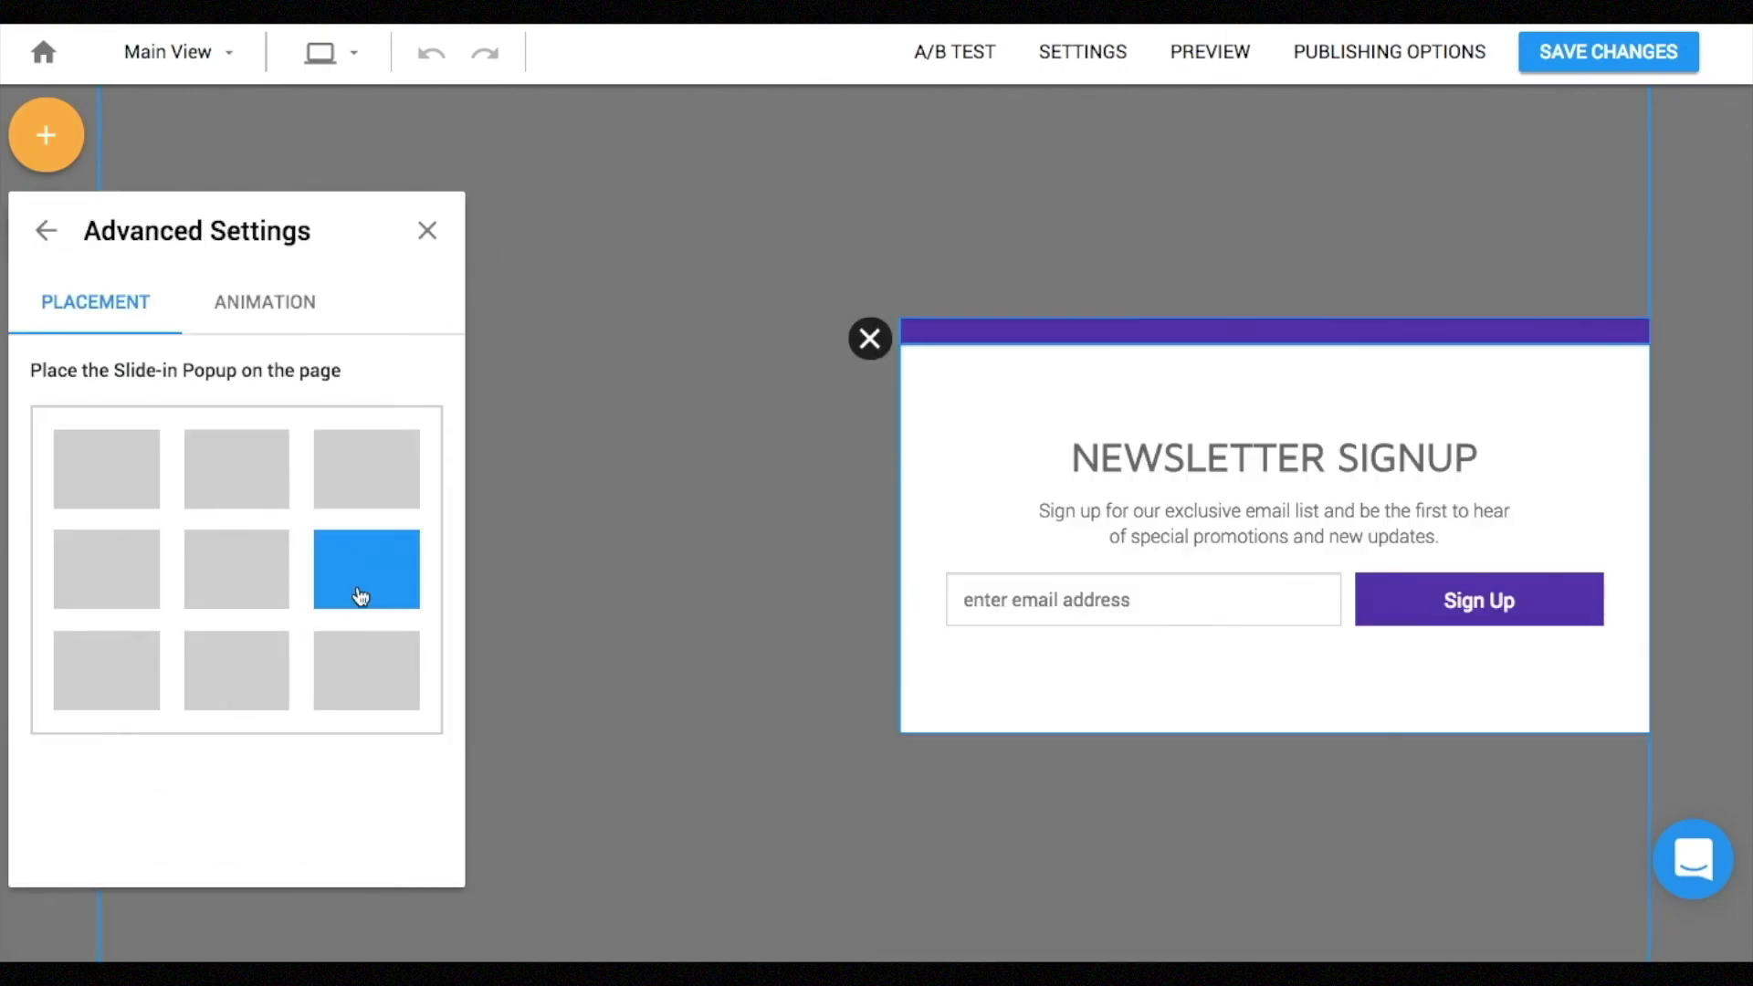
left_click(368, 655)
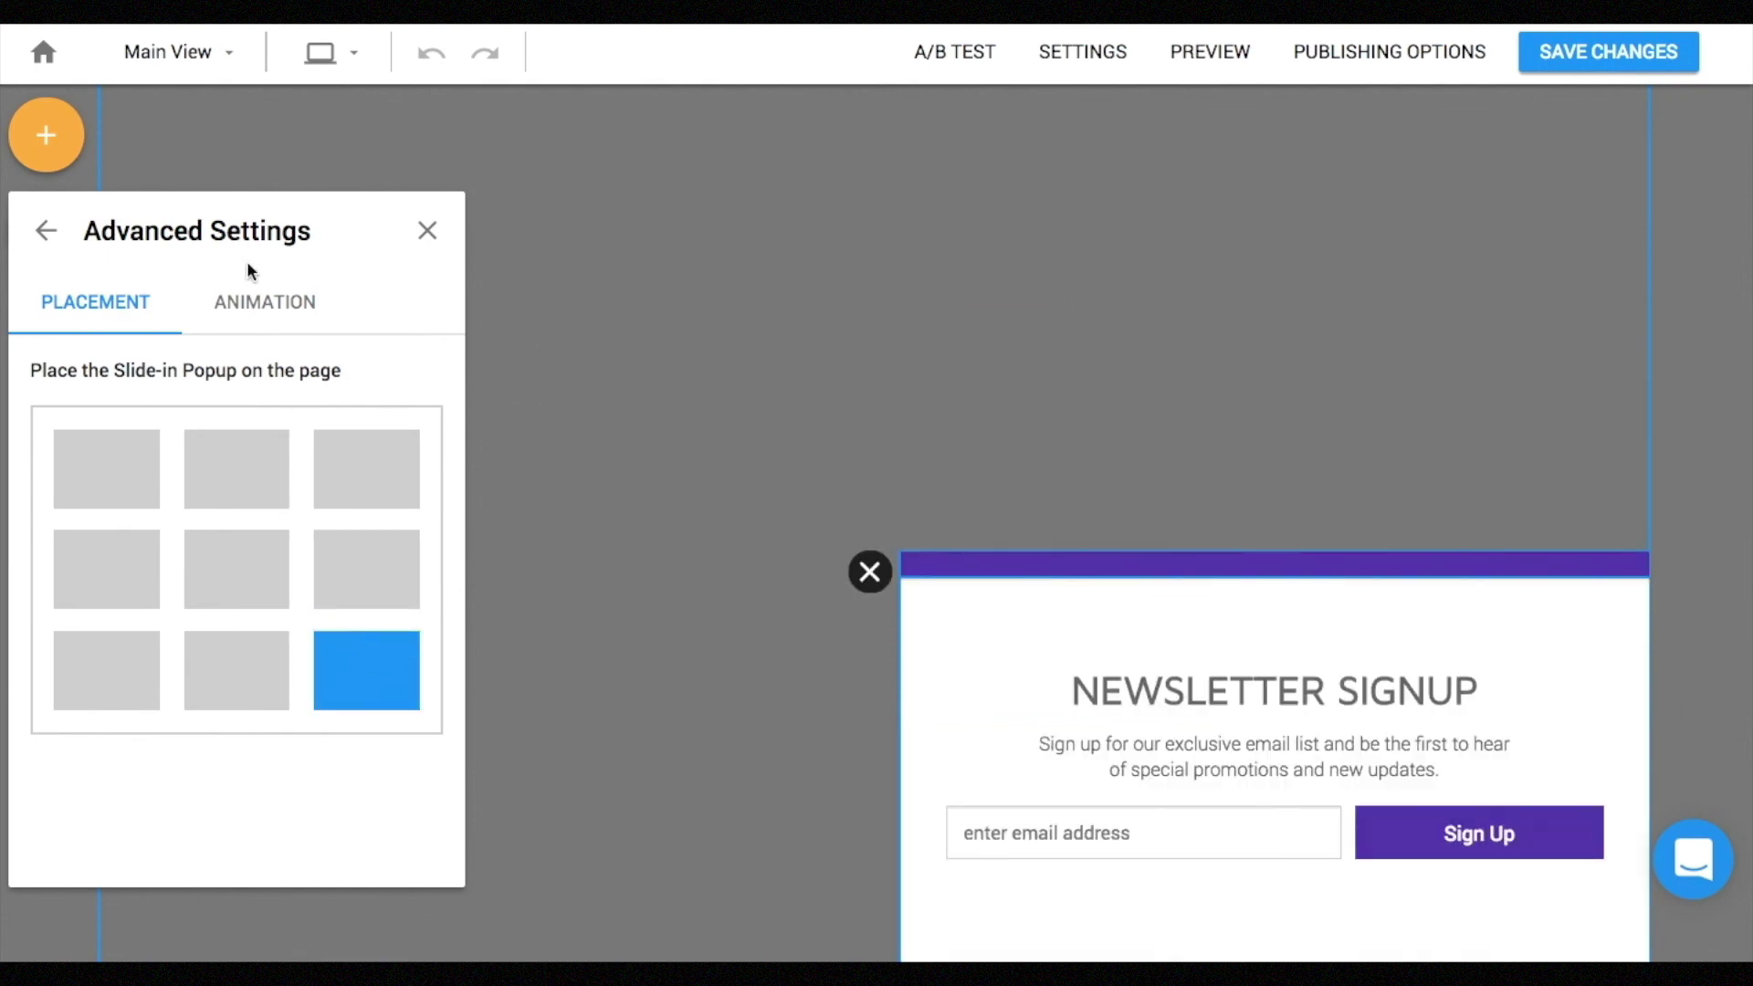
left_click(255, 306)
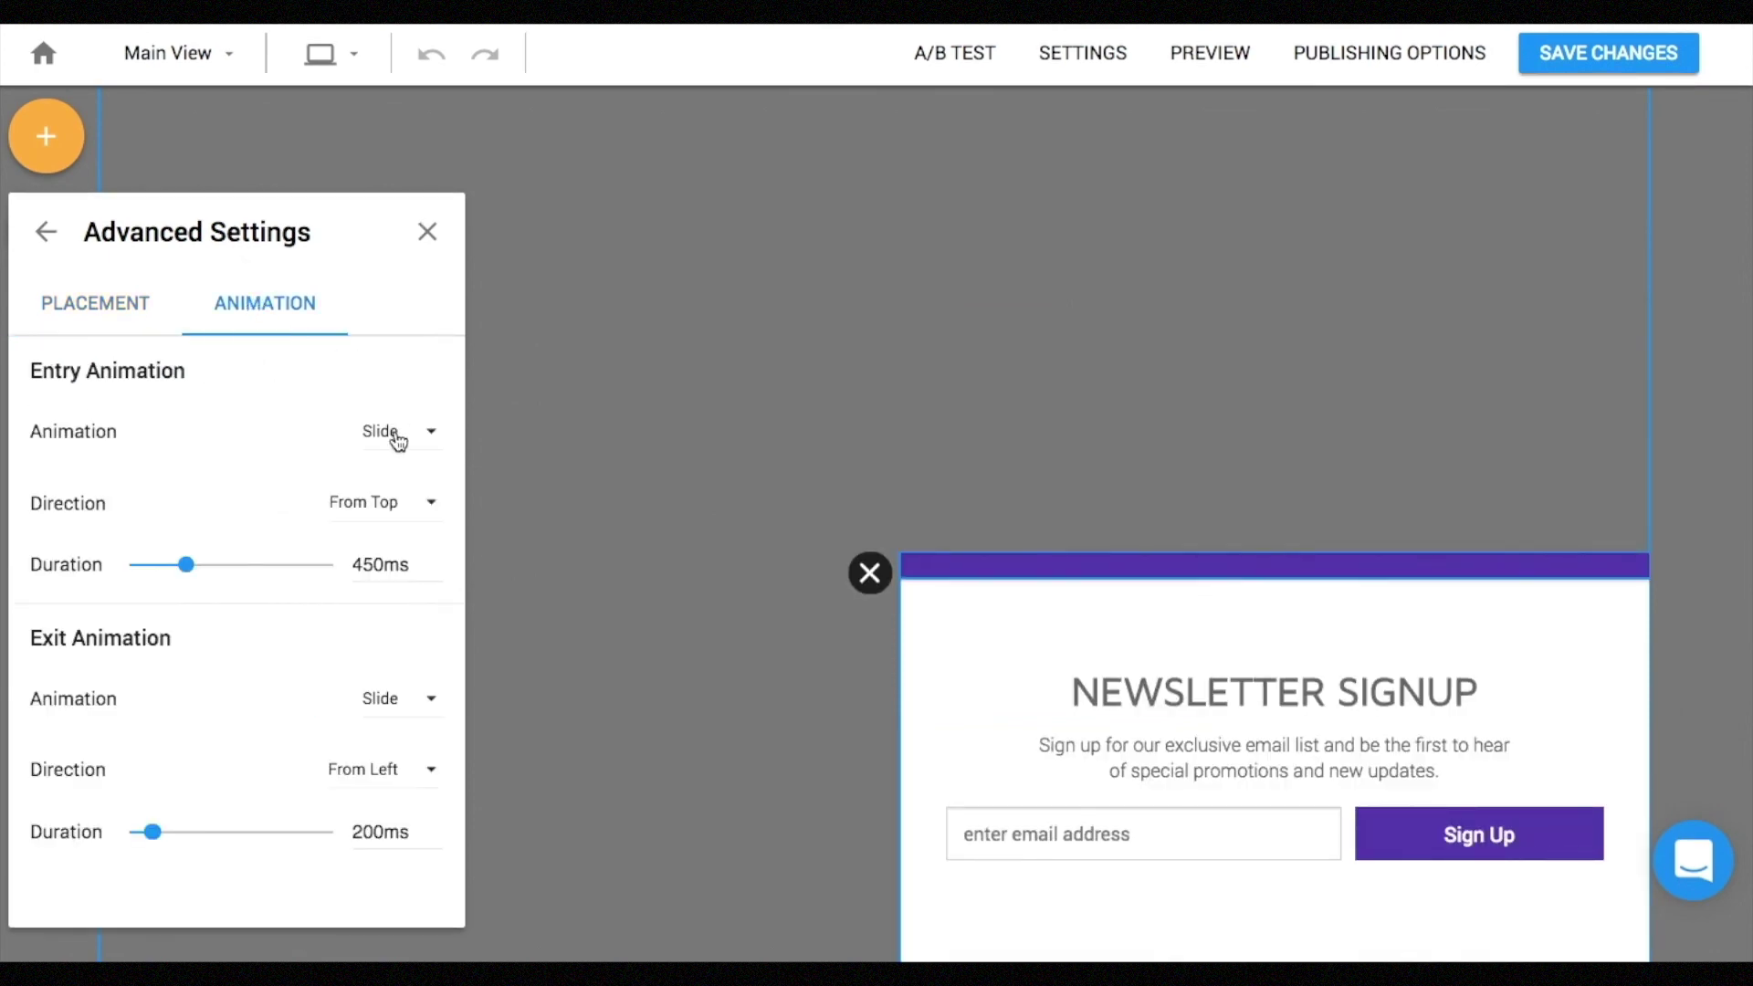